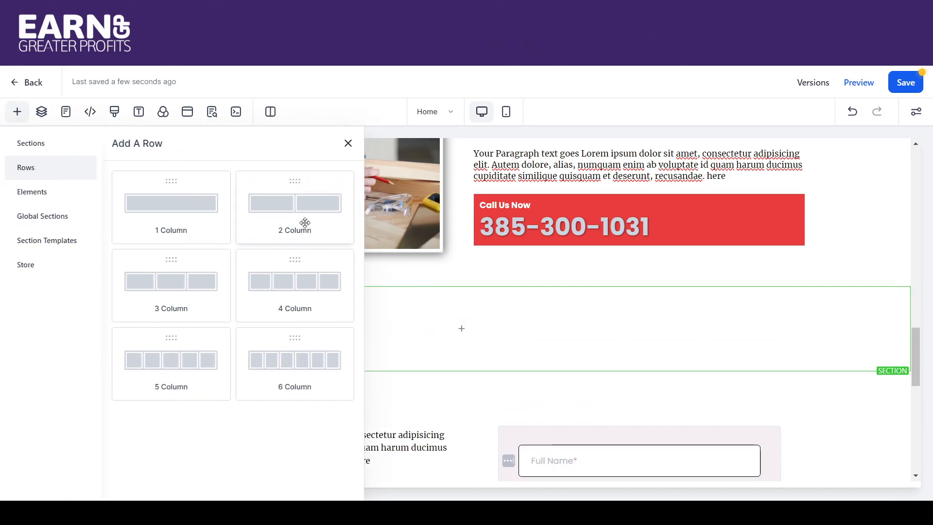
- Add a 3-column row to the empty section above Contact Us and give that section the lavender background image
left_click_drag(188, 291, 459, 348)
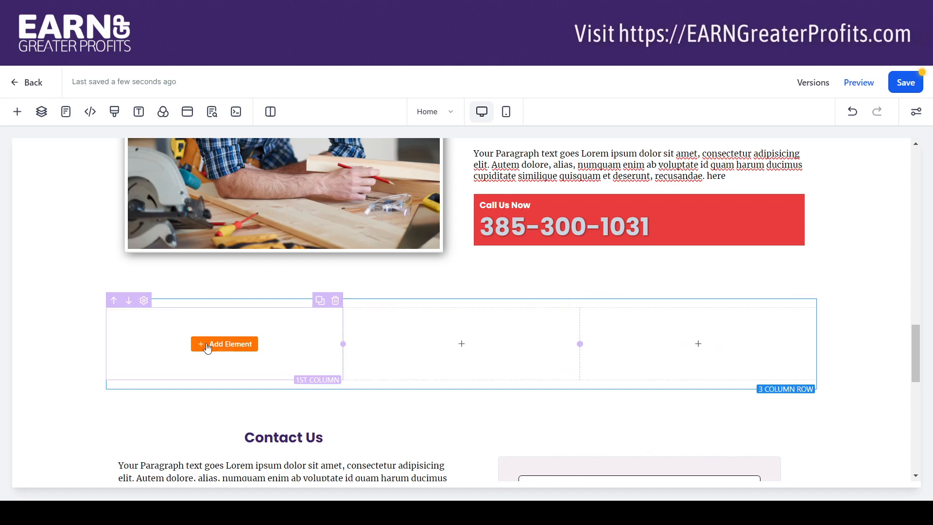
left_click(94, 326)
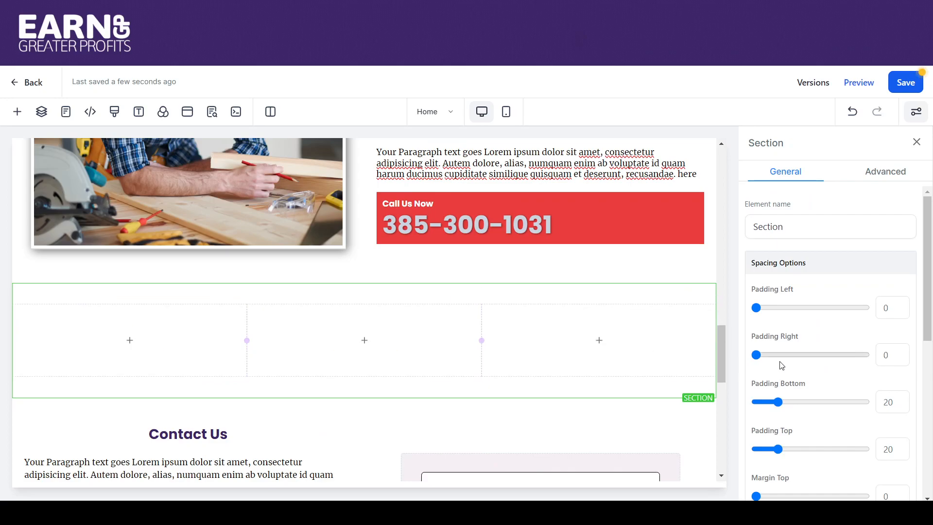
scroll(929, 287, "down", 6)
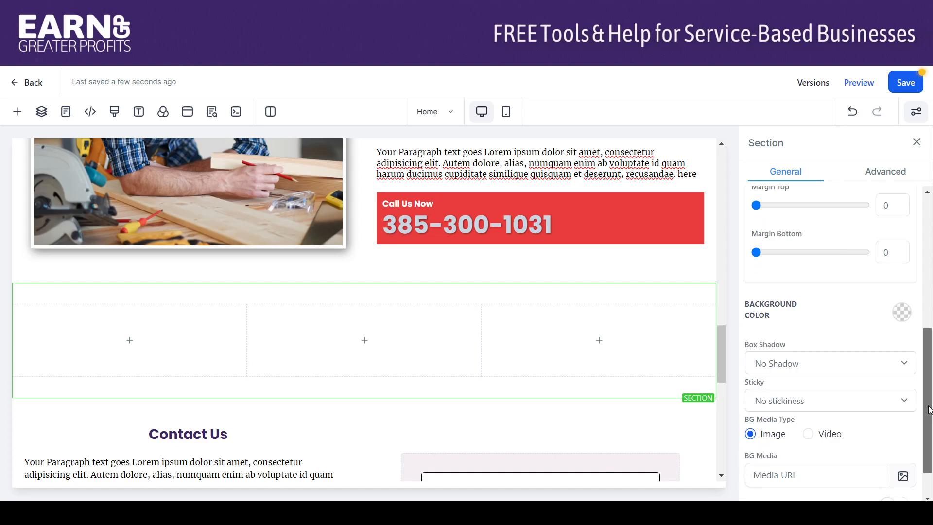
scroll(911, 408, "down", 1)
left_click(905, 426)
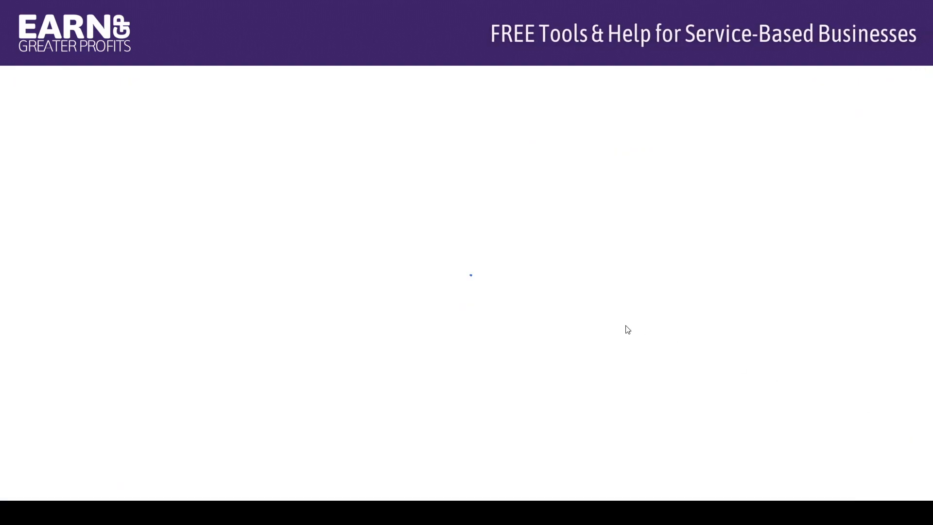
left_click(346, 290)
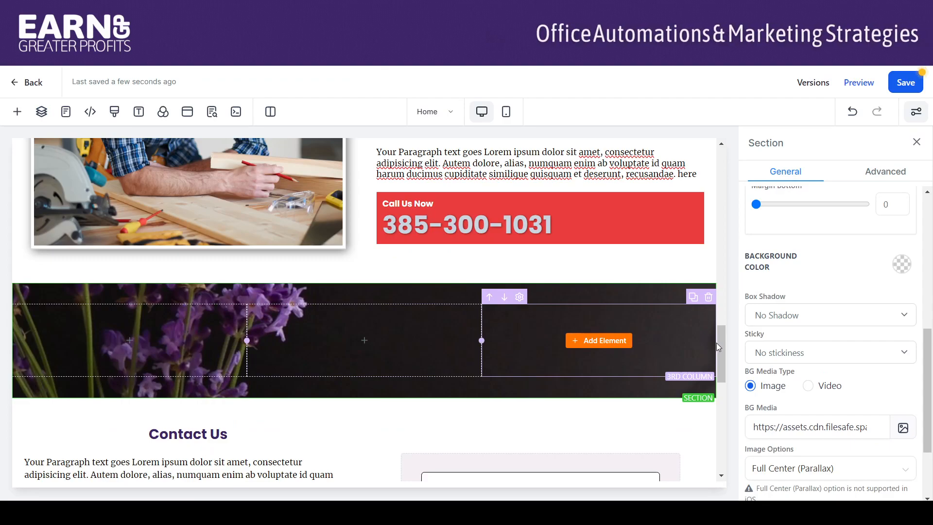
- Try Fill 100% Width for the section's background image, and settle on the Full Center image option
scroll(720, 338, "up", 1)
left_click_drag(720, 337, 721, 353)
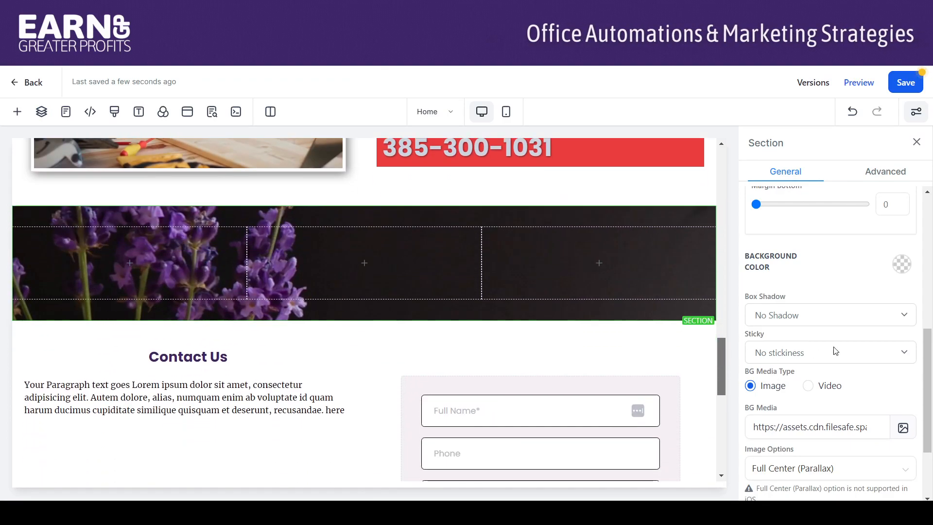
left_click_drag(927, 339, 930, 381)
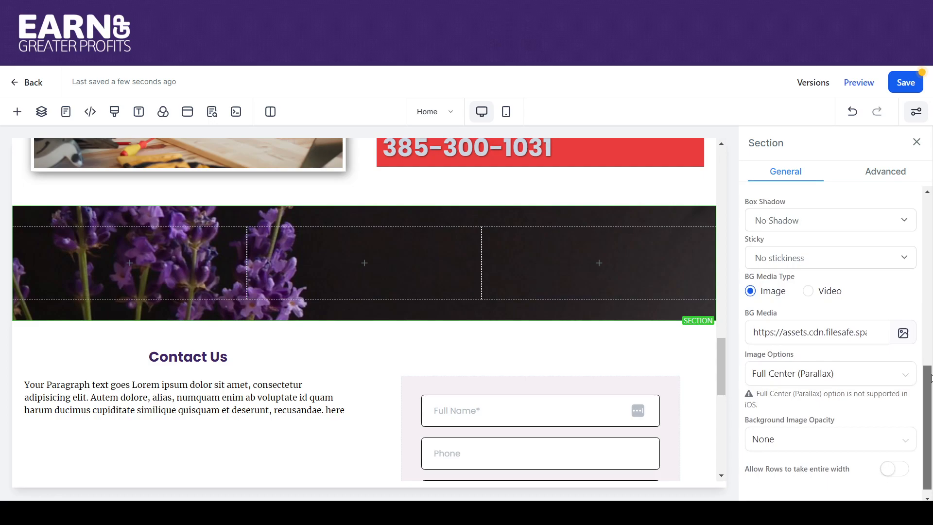
mouse_move(723, 351)
left_mouse_down()
mouse_move(713, 324)
mouse_move(717, 360)
mouse_move(714, 323)
mouse_move(714, 350)
mouse_move(710, 328)
mouse_move(710, 338)
left_mouse_up()
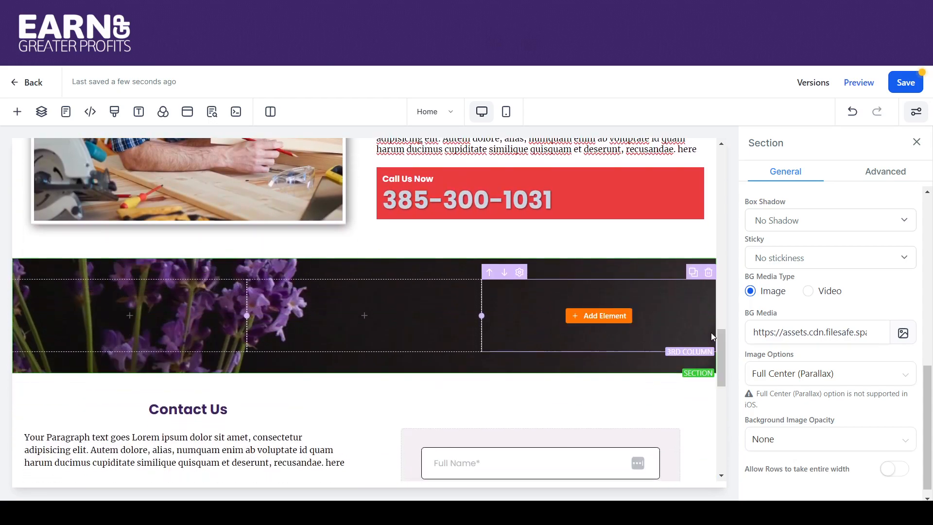
left_click(803, 377)
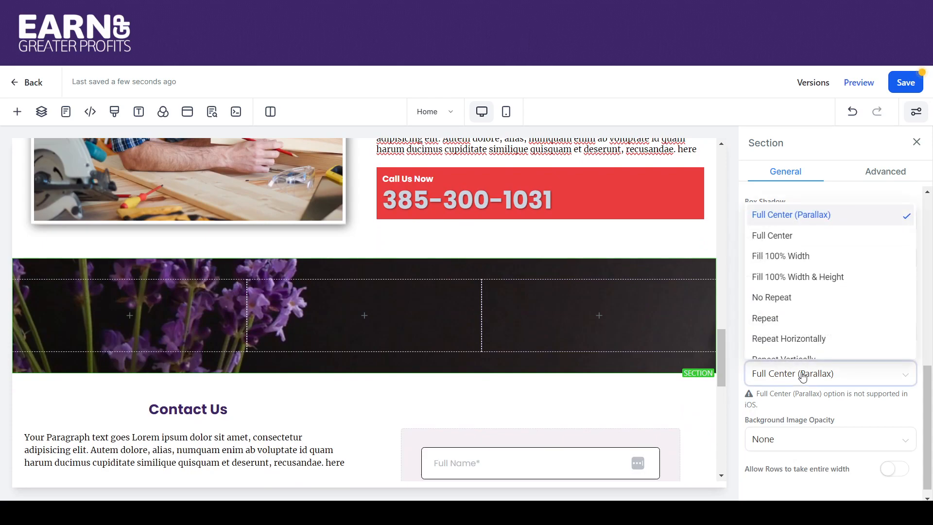
left_click(778, 256)
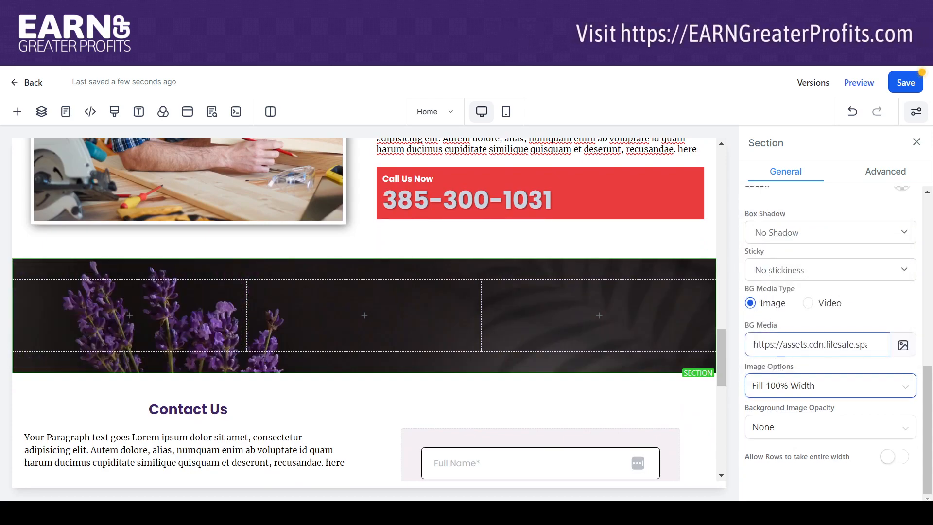
left_click(781, 386)
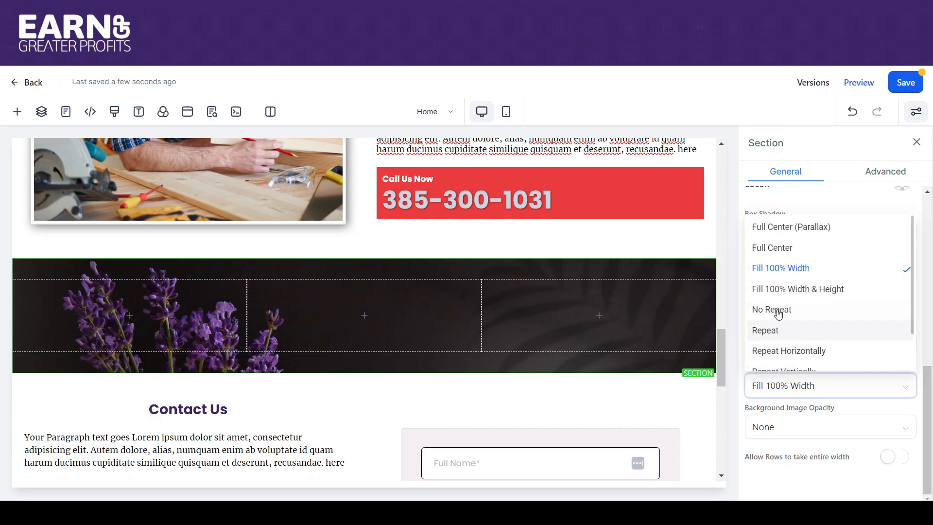
left_click(773, 249)
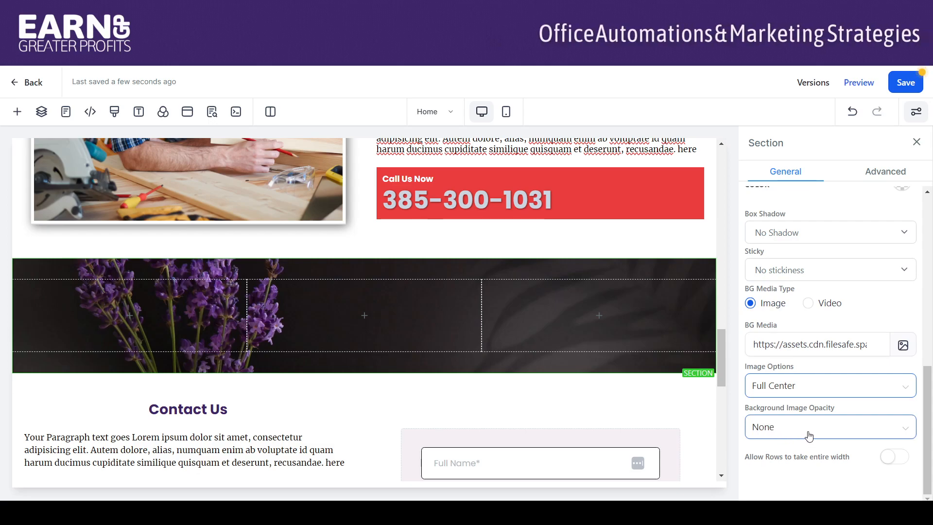
- Compare the Light, Half and Heavy Fade opacities on the section's background image and settle on Half Fade
left_click(827, 428)
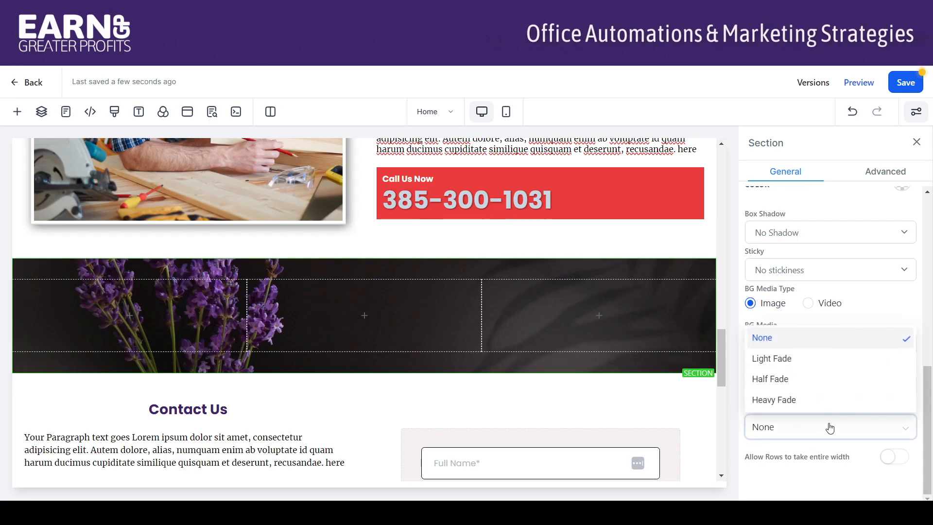
left_click(788, 359)
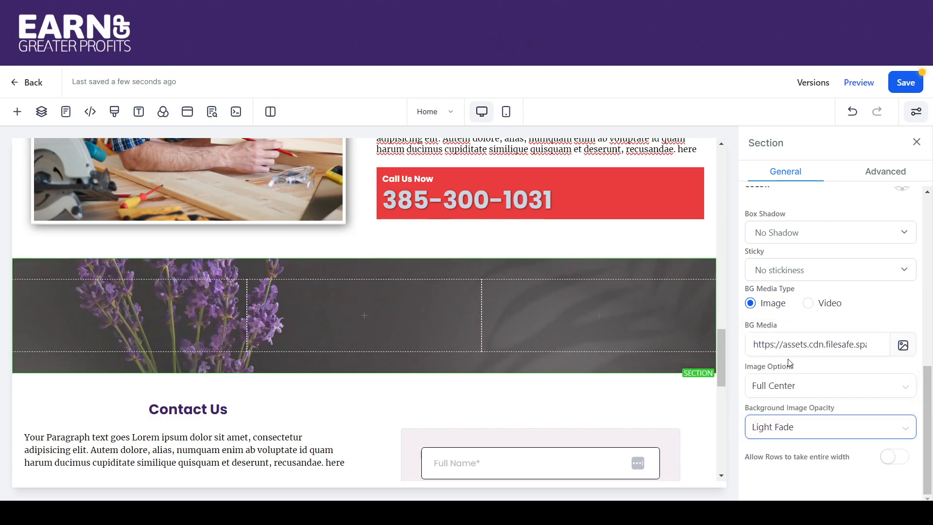
left_click(795, 426)
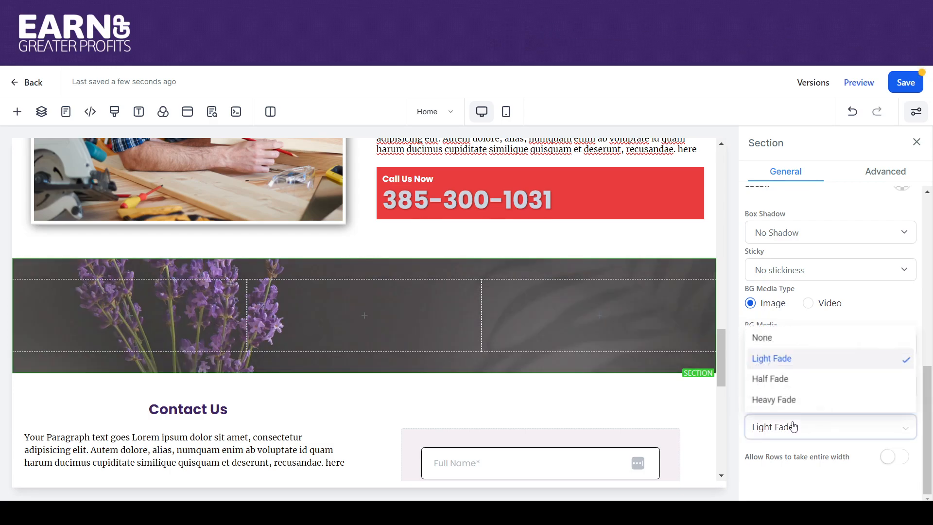
left_click(774, 384)
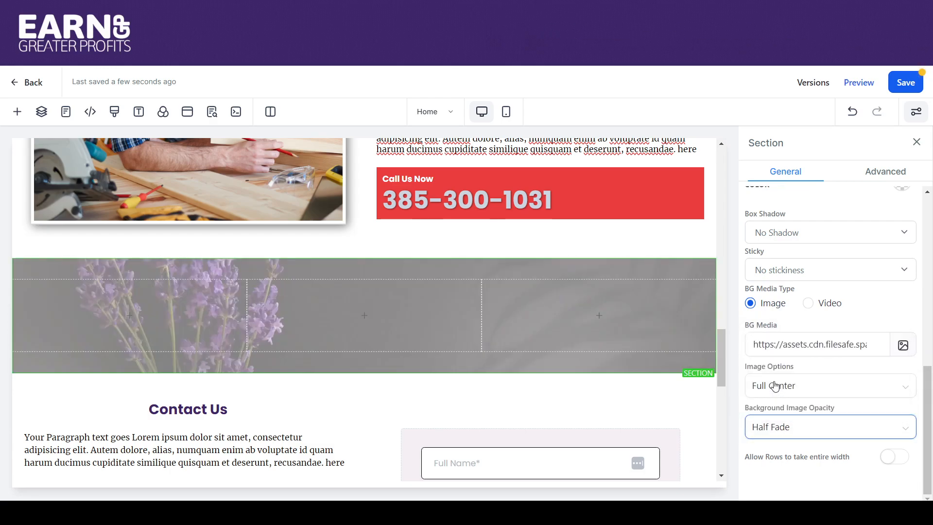
left_click(787, 428)
left_click(777, 400)
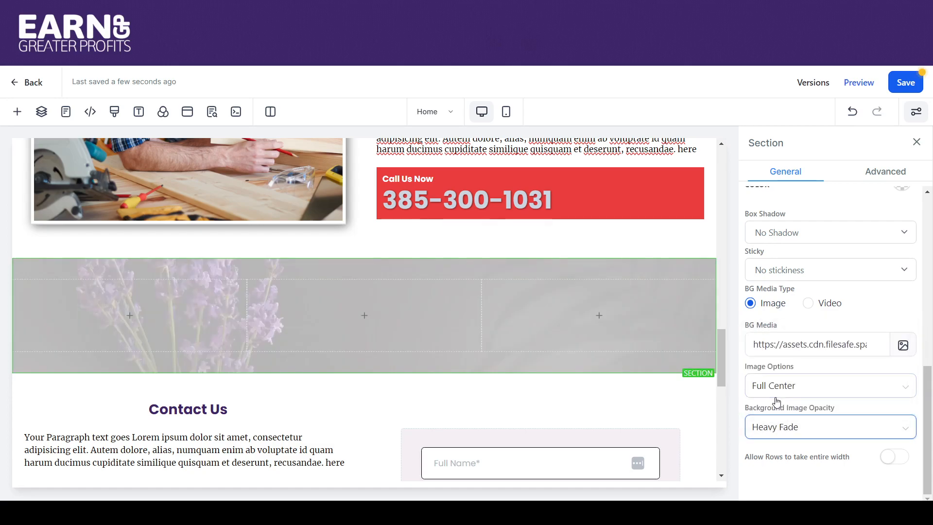
left_click(778, 431)
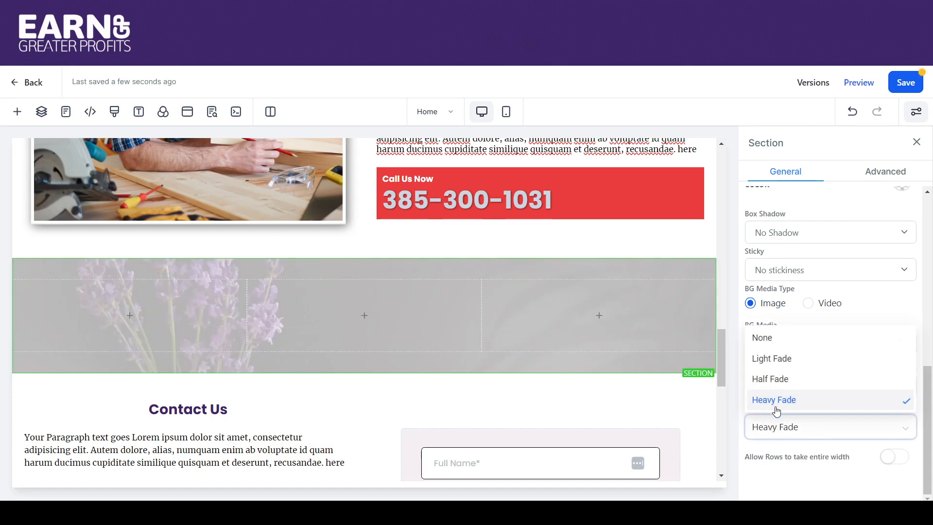
left_click(776, 380)
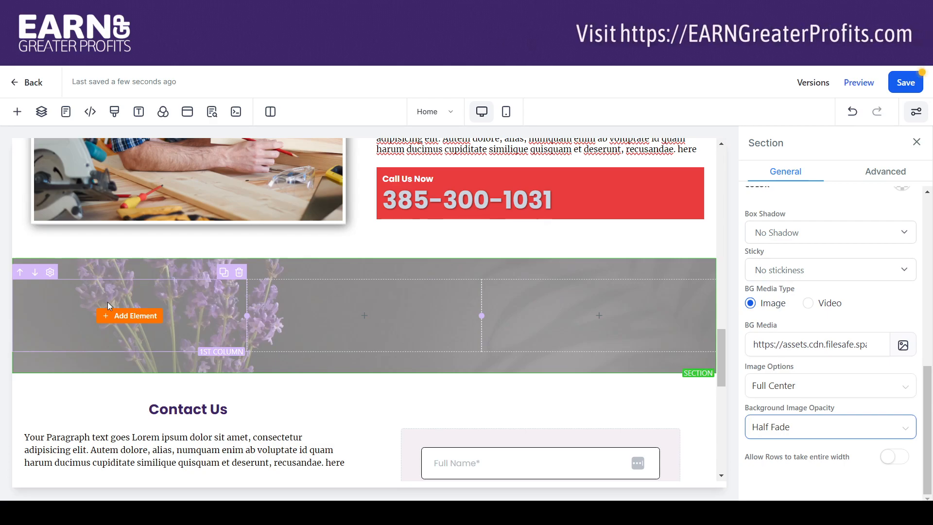
- Add a sub-headline to the first column of the row, with a paragraph below it
left_click(128, 317)
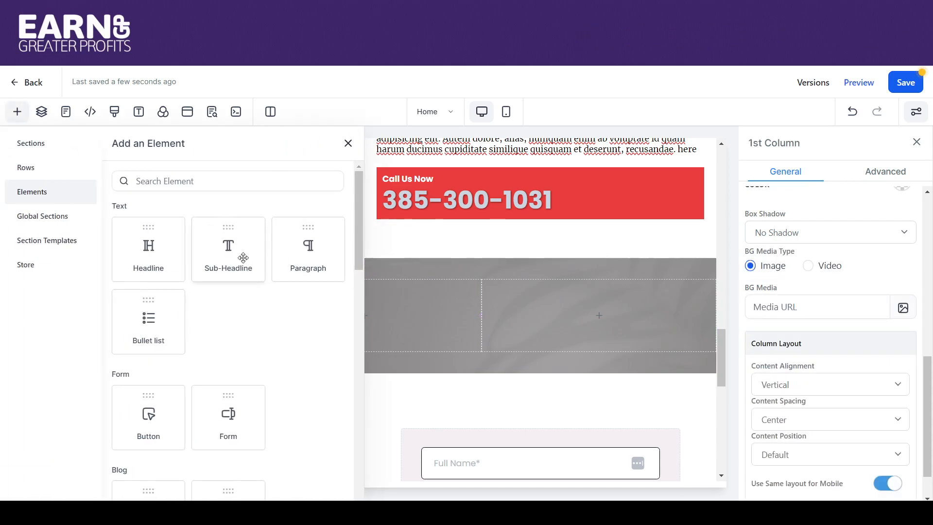
left_click_drag(239, 257, 176, 342)
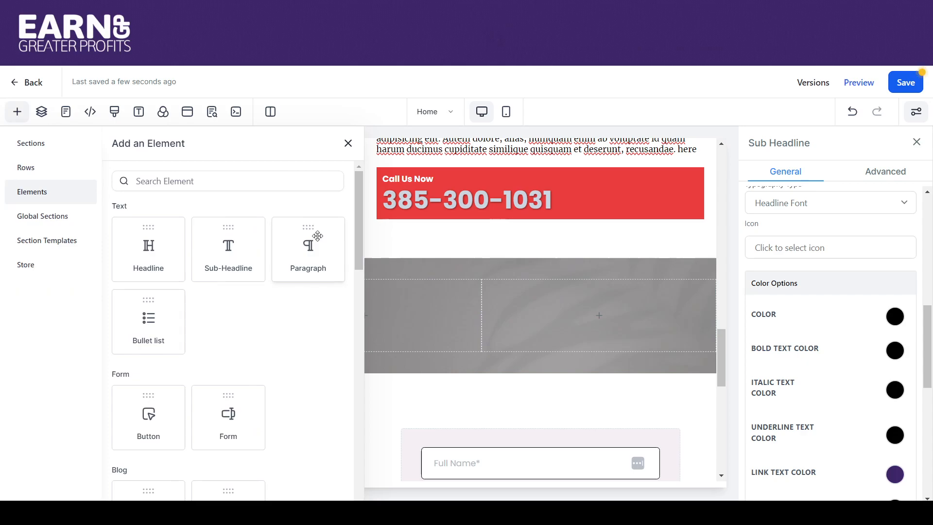
left_click_drag(316, 255, 161, 324)
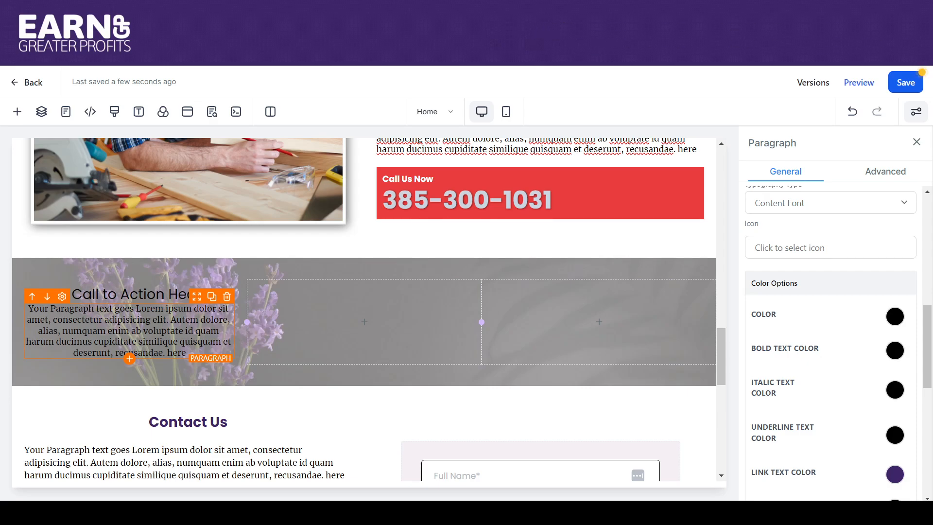
- Add a button below the paragraph in the first column
left_click(130, 360)
left_click_drag(357, 236, 357, 258)
left_click_drag(162, 323, 158, 351)
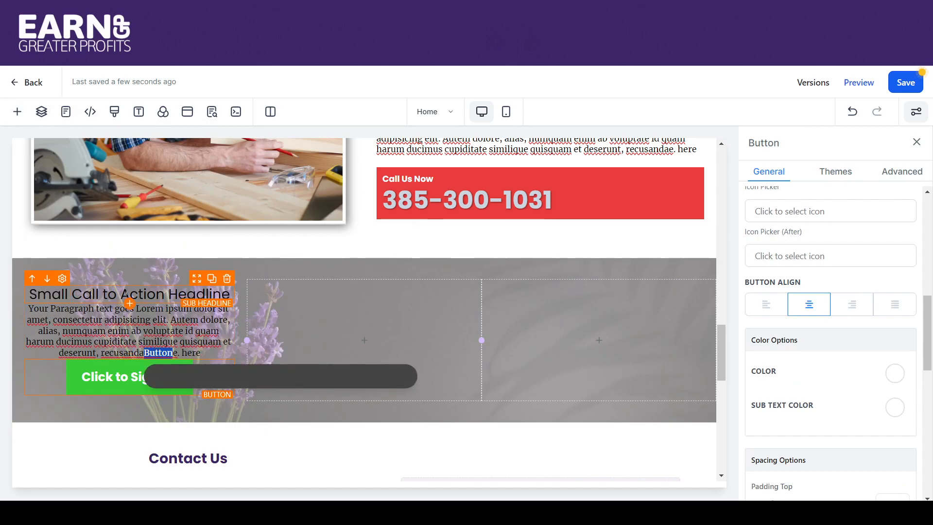
- Set the first column's sub-headline bottom padding to 20
left_click(129, 294)
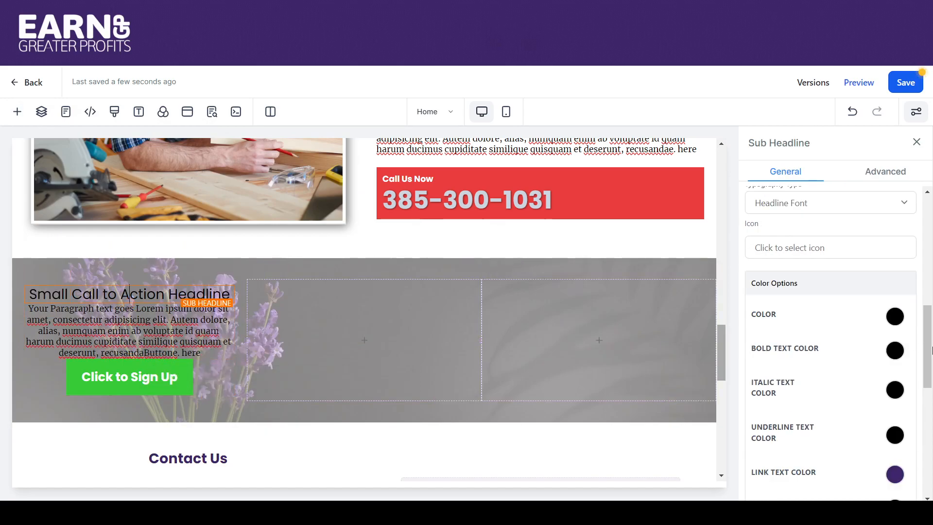
left_click_drag(931, 339, 931, 428)
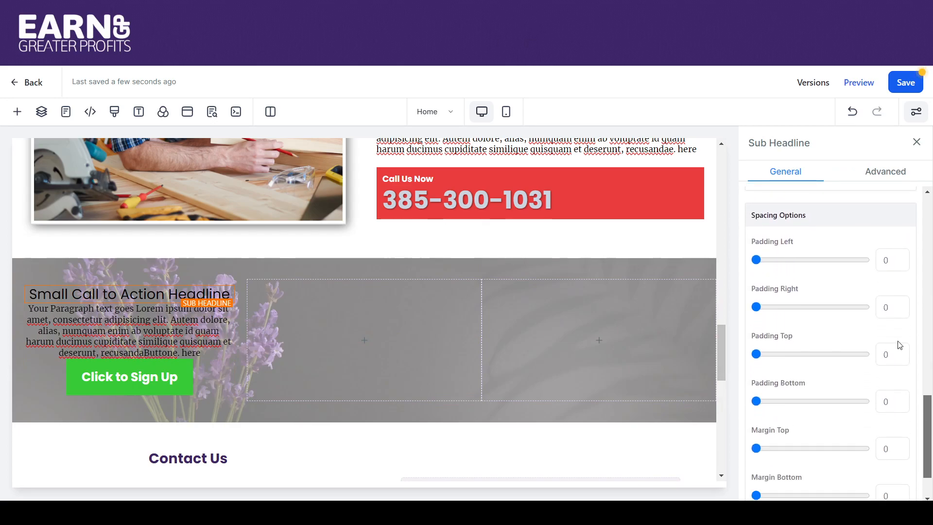
double_click(885, 401)
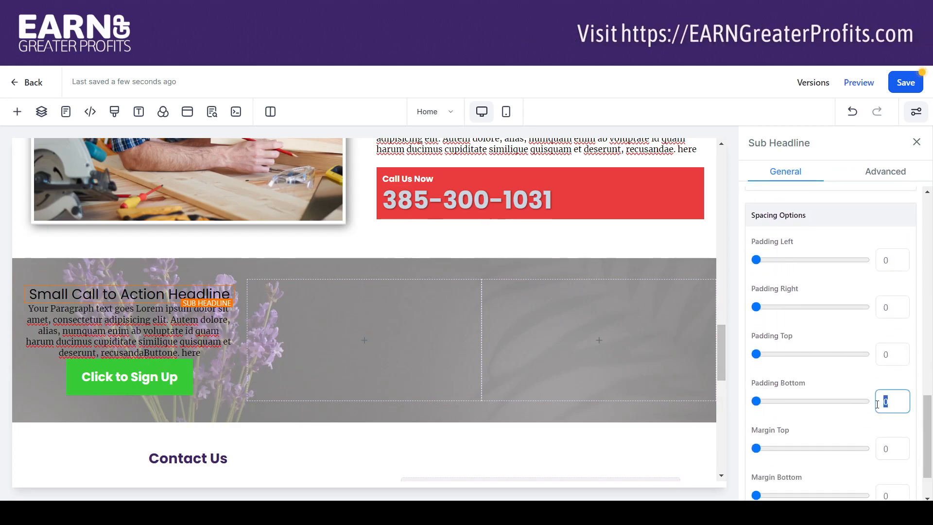
type("2")
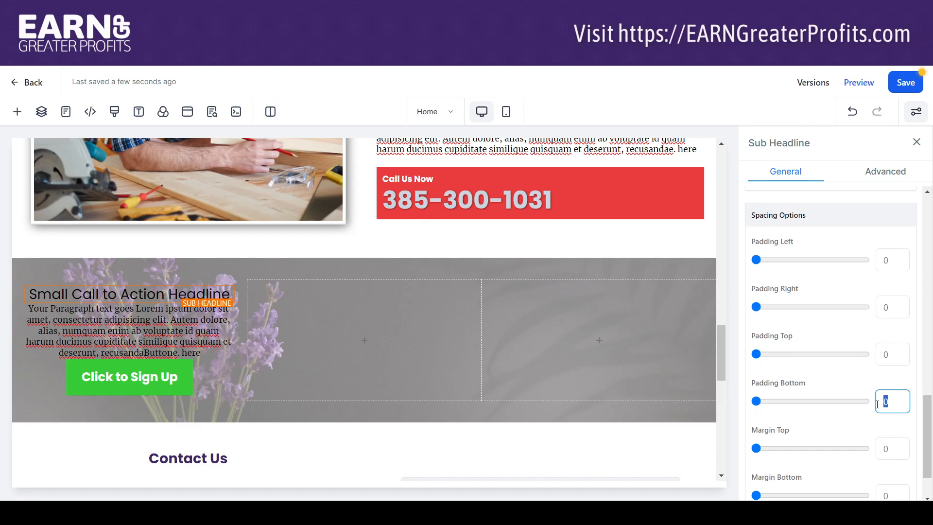
type("0")
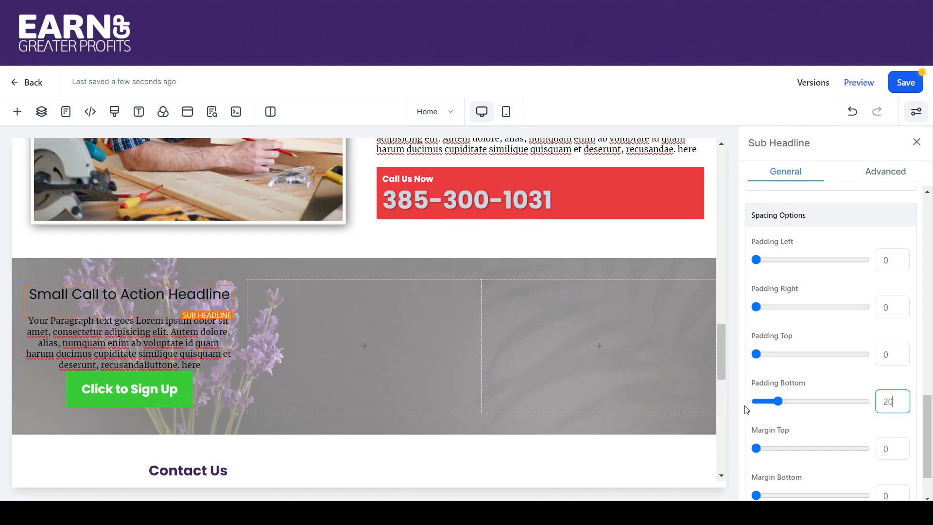
- Set the top margin of the "Click to Sign Up" button to 20
left_click(188, 401)
double_click(900, 293)
type("20")
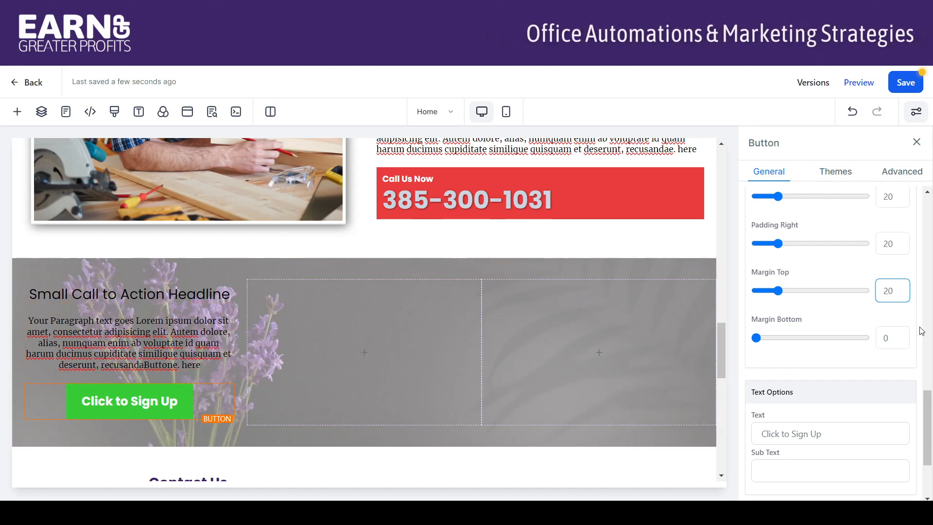
- Set the top padding of the "Click to Sign Up" button to 40
left_click_drag(929, 402, 926, 377)
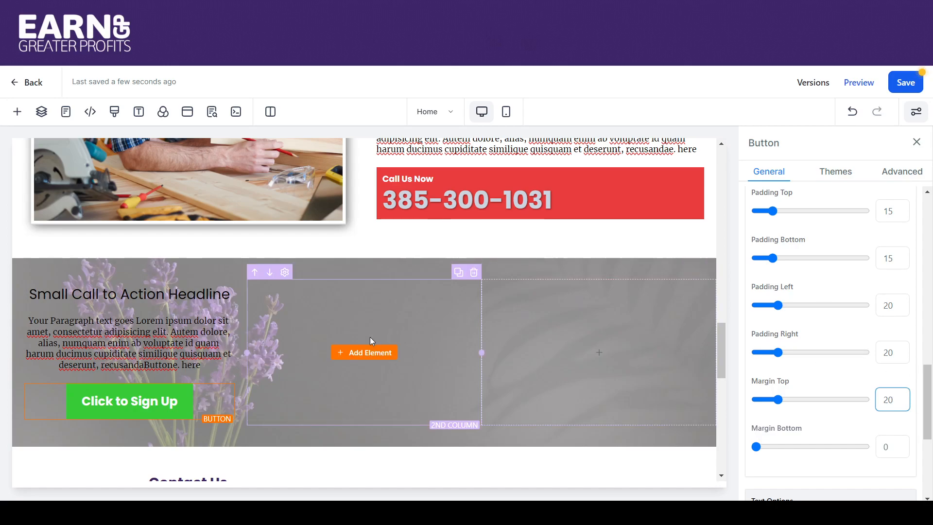
left_click(179, 294)
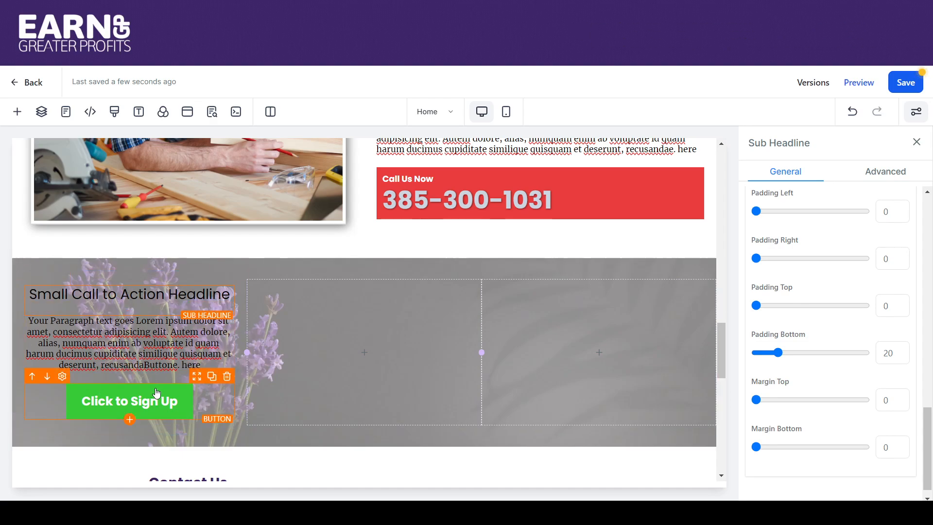
left_click(157, 393)
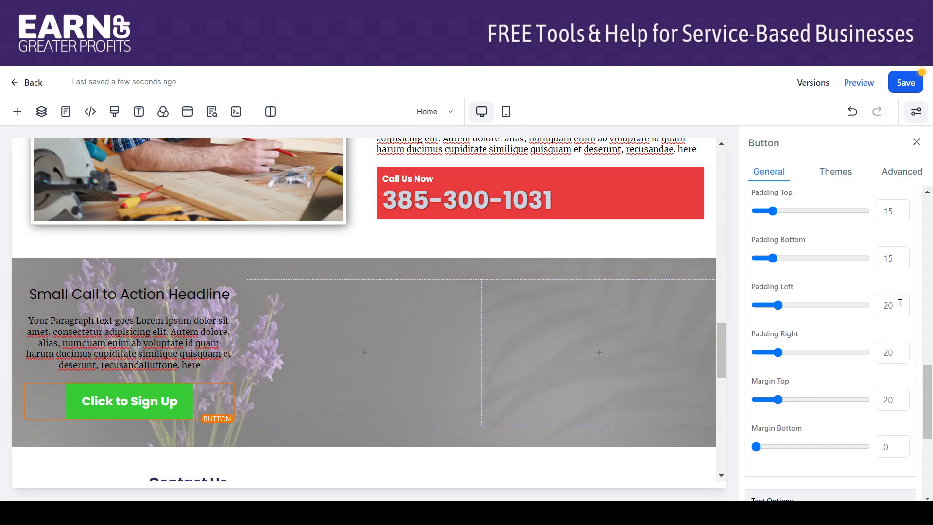
left_click_drag(899, 211, 880, 210)
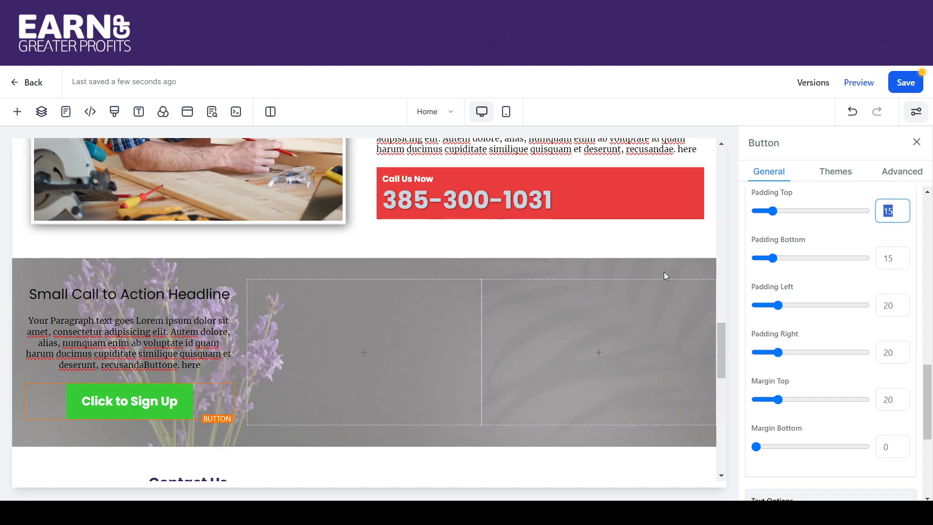
mouse_move(138, 395)
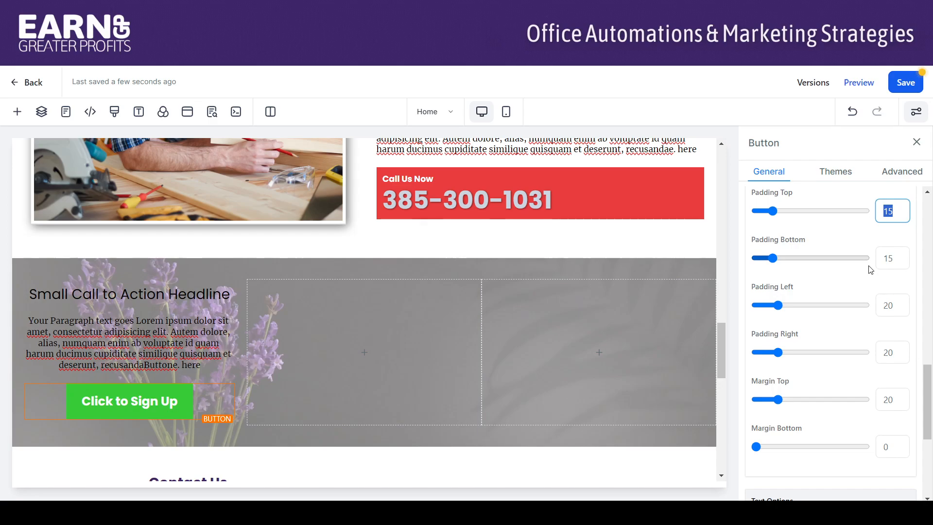
type("40")
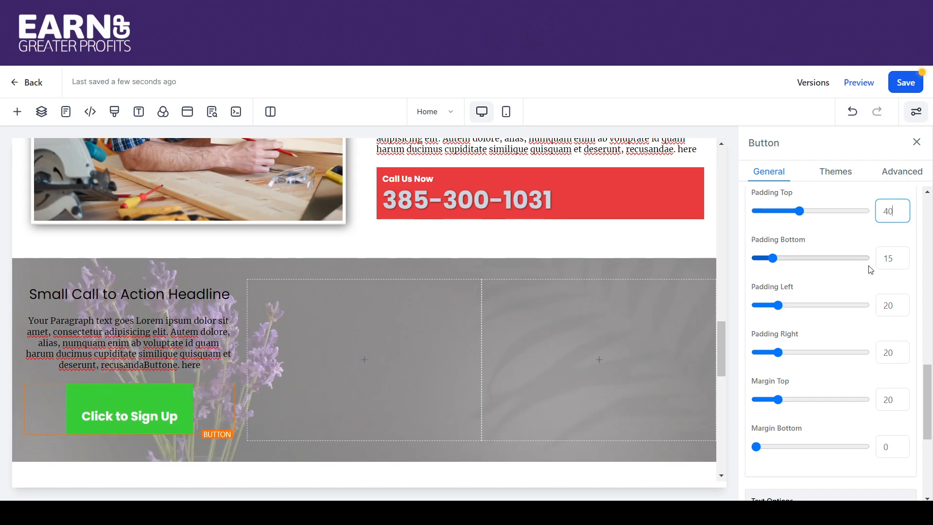
- Set the top padding of the "Click to Sign Up" button to 15
key("BackSpace")
key("BackSpace")
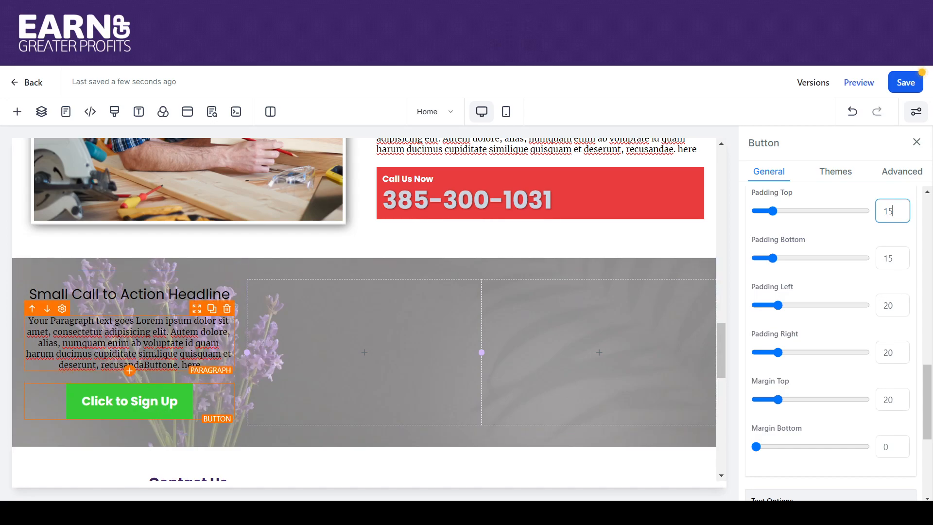
- Try a semi-transparent dark gray background color on the first column's sub-headline and paragraph
left_click(165, 297)
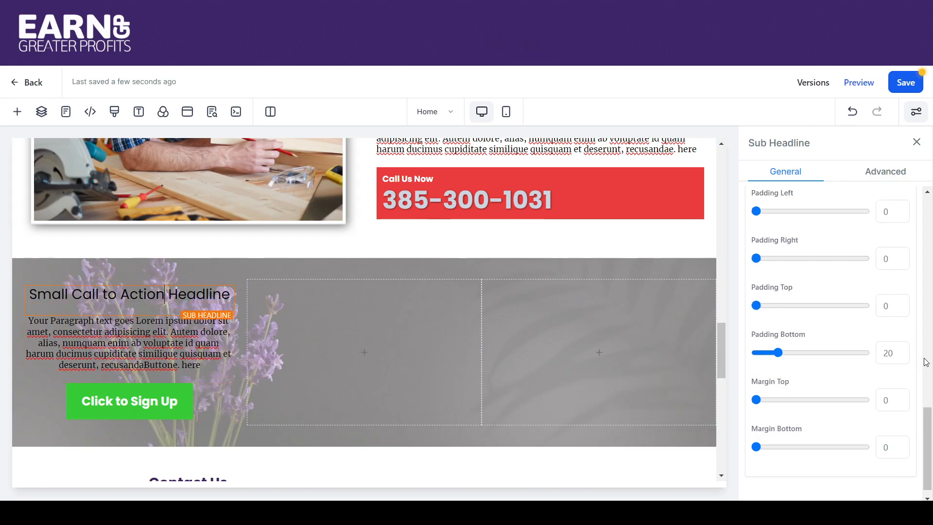
left_click_drag(929, 416, 928, 211)
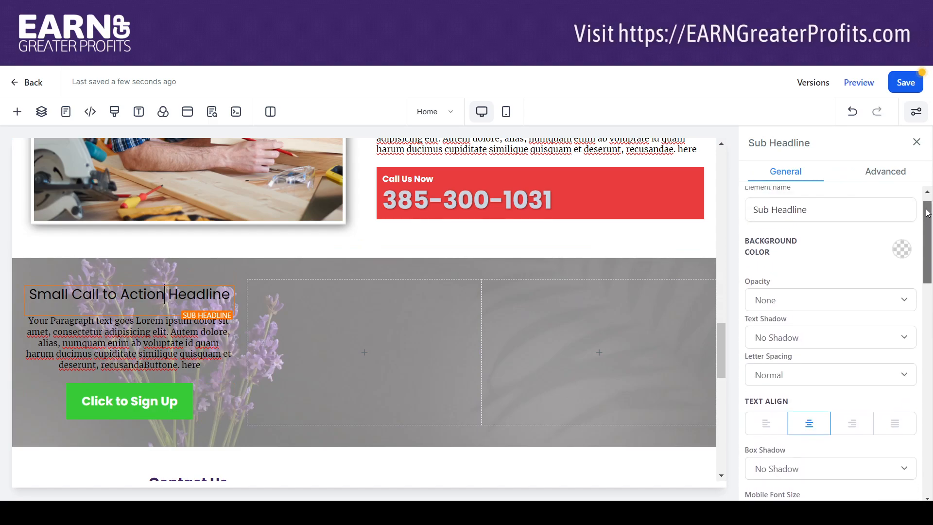
left_click(902, 249)
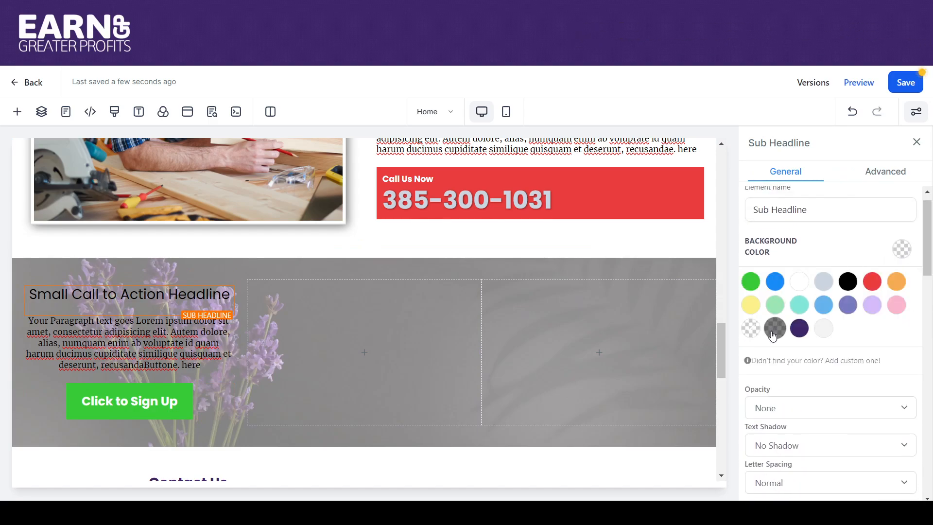
left_click(775, 329)
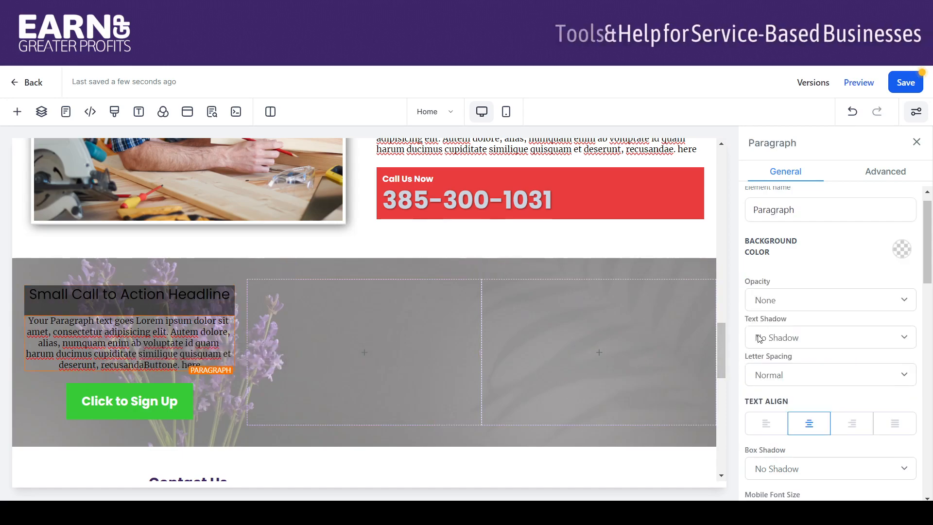
left_click(903, 249)
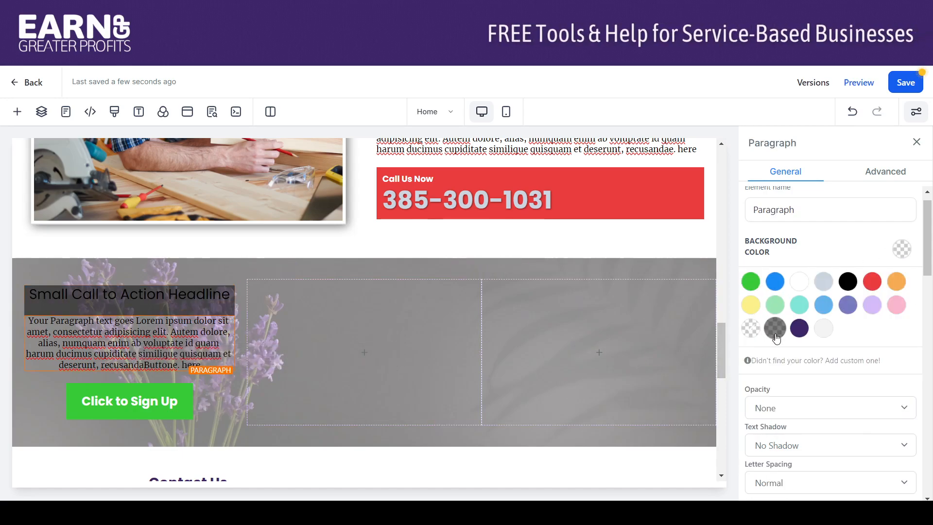
left_click(775, 328)
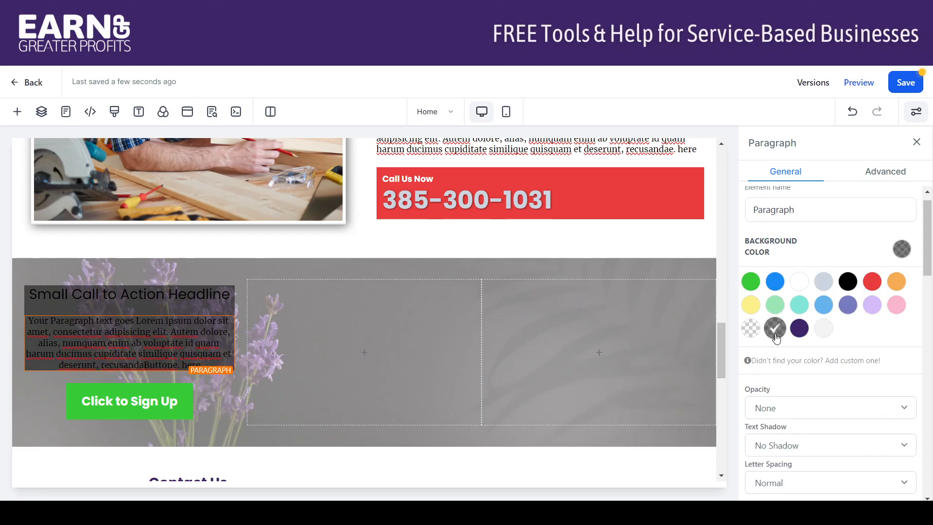
- Set the first column's background color to semi-transparent dark gray
left_click(201, 389)
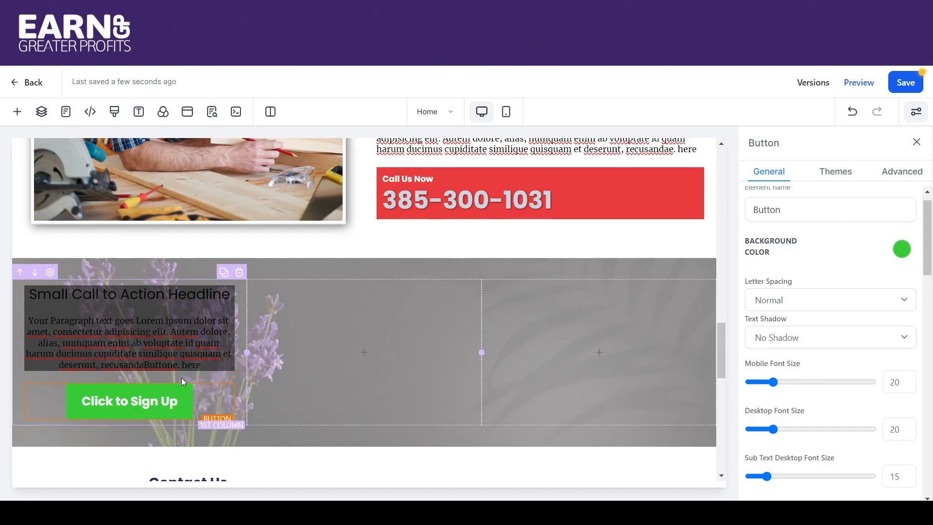
left_click(239, 389)
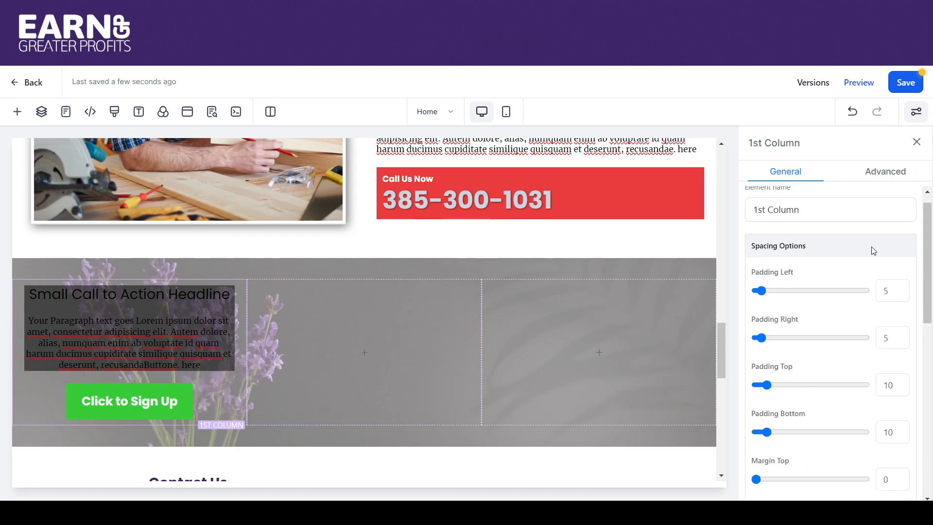
scroll(927, 235, "down", 5)
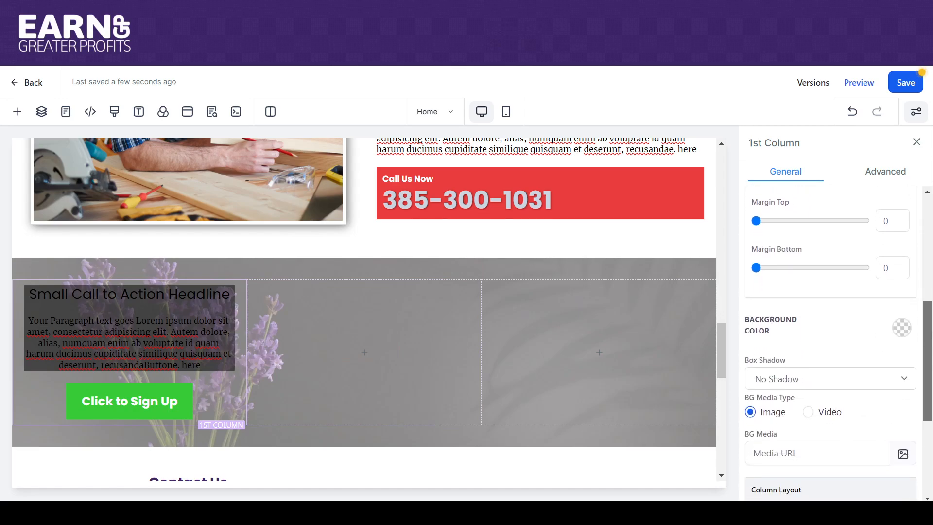
left_click(902, 317)
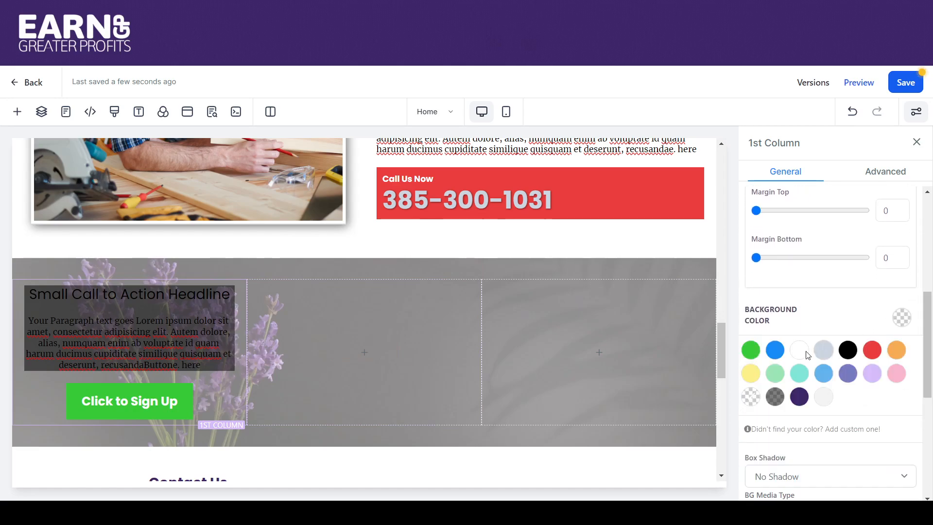
left_click(775, 397)
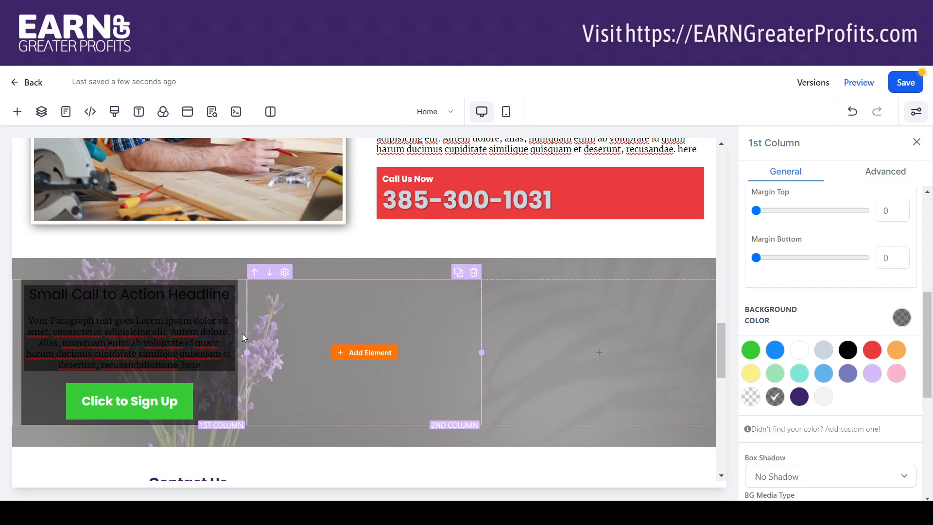
- Set the background color of the first column's paragraph and sub-headline to transparent
left_click(215, 321)
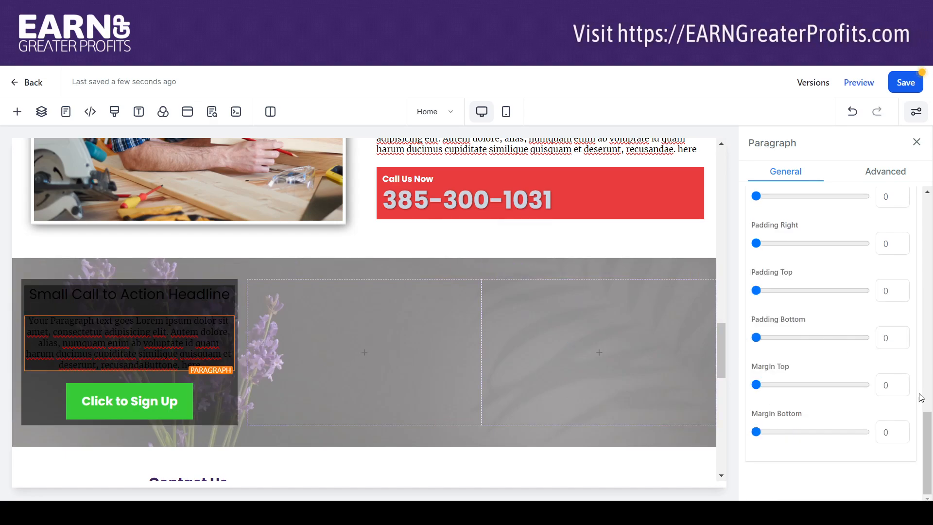
left_click_drag(927, 419, 913, 215)
left_click(901, 220)
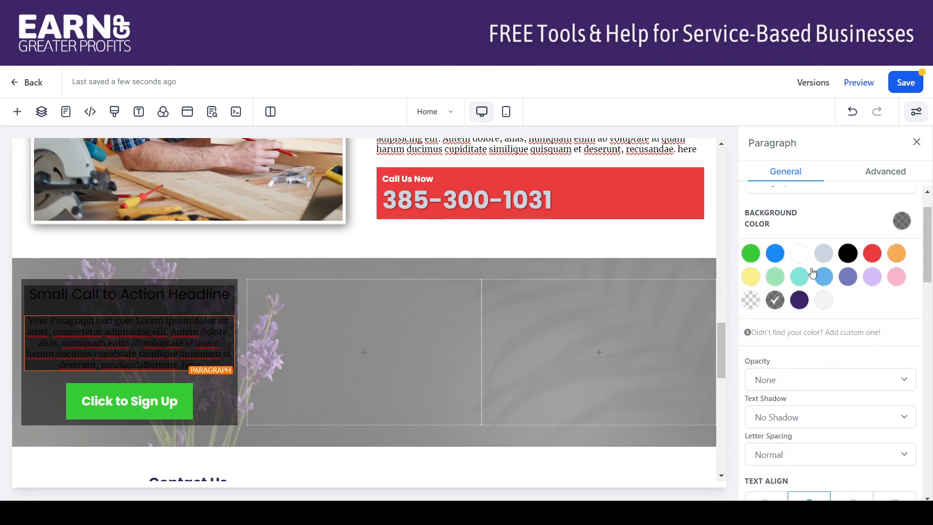
left_click(752, 302)
left_click(209, 296)
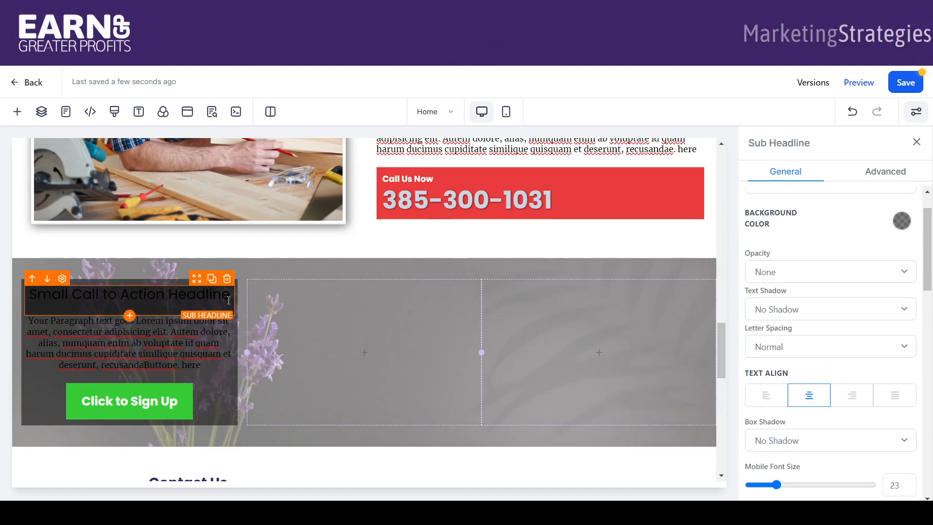
left_click(902, 220)
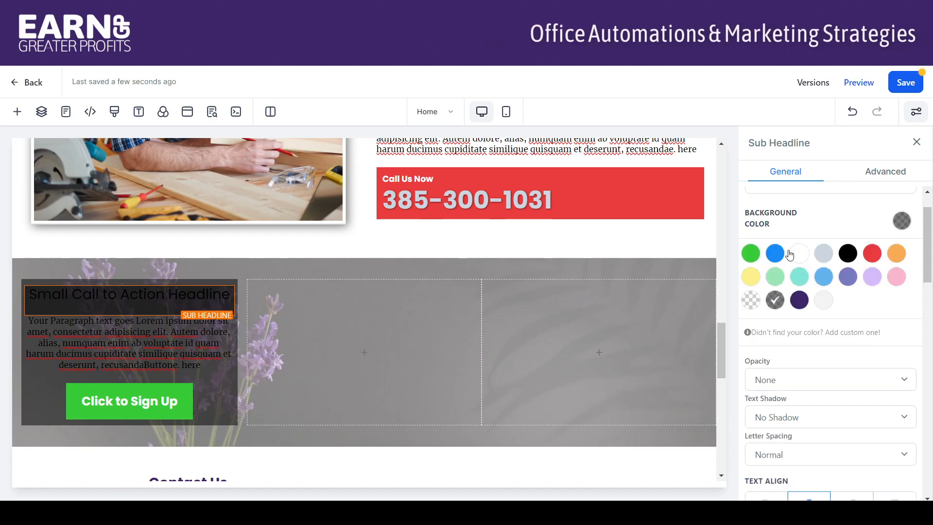
left_click(752, 301)
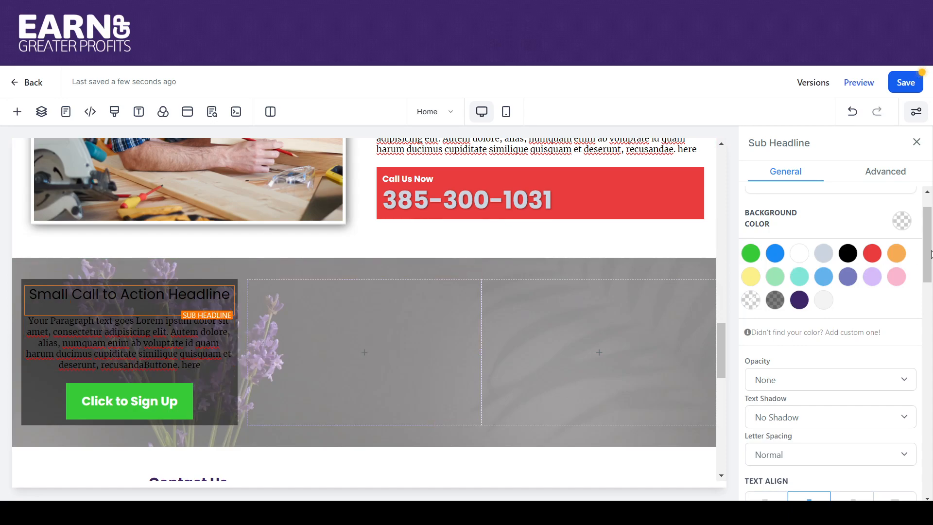
- Set the text color and bold text color of the first column's sub-headline and paragraph to white
left_click_drag(932, 254, 932, 389)
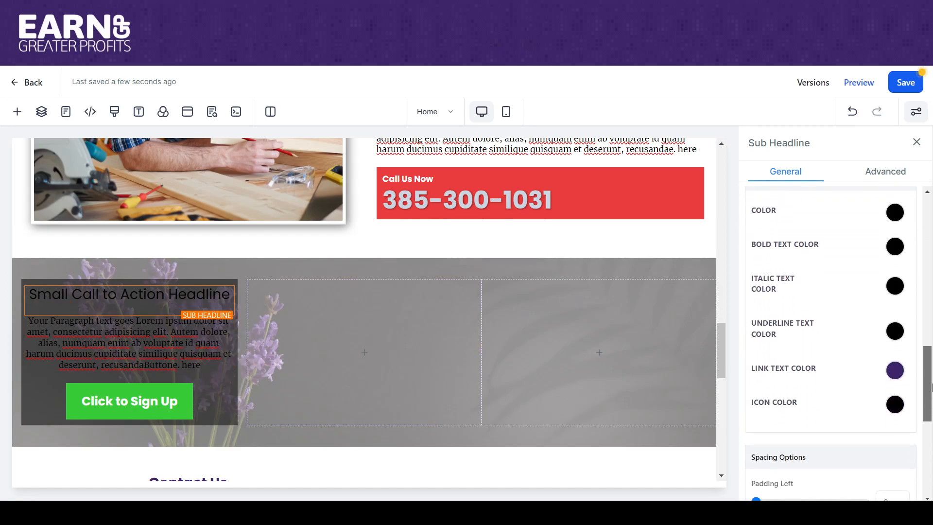
left_click(893, 247)
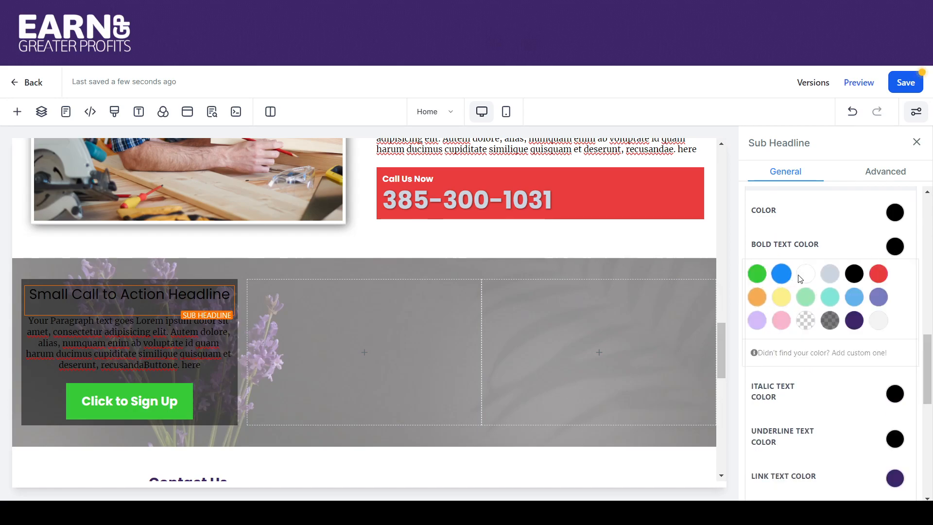
left_click(890, 216)
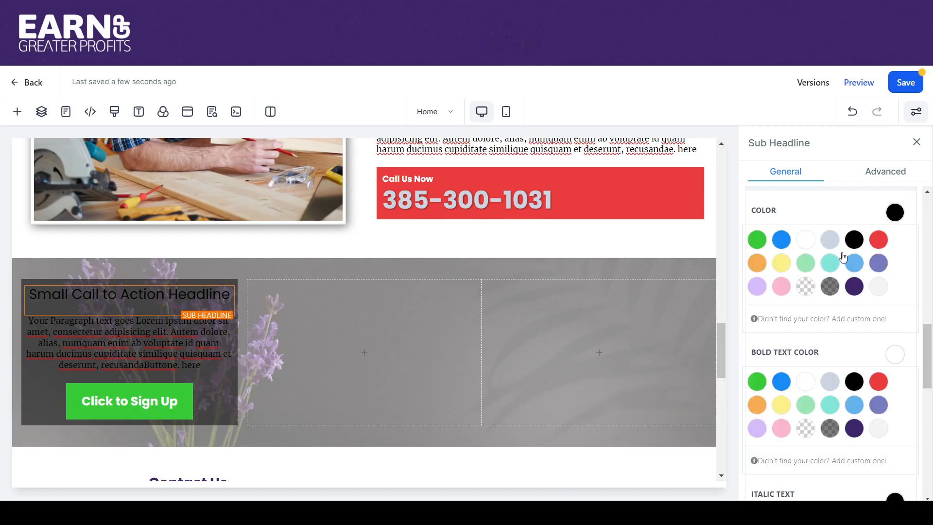
left_click(805, 245)
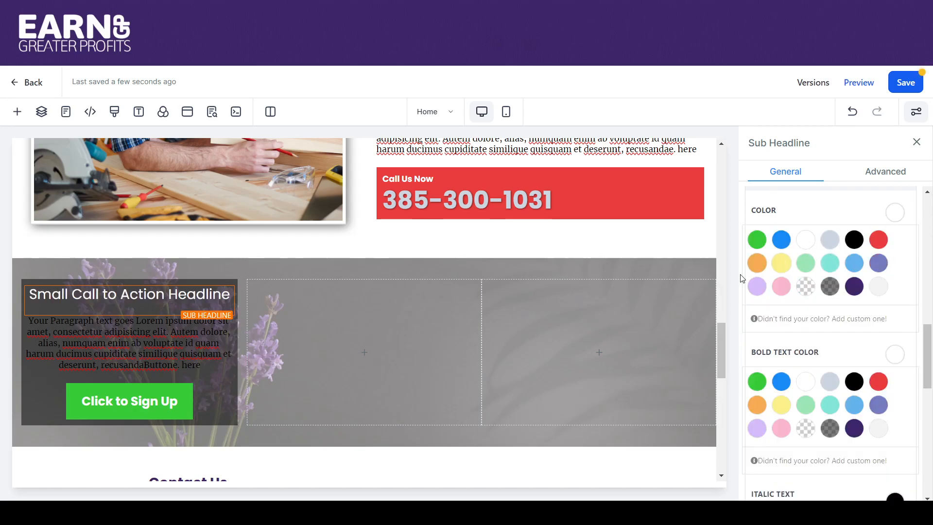
left_click(189, 350)
left_click(806, 240)
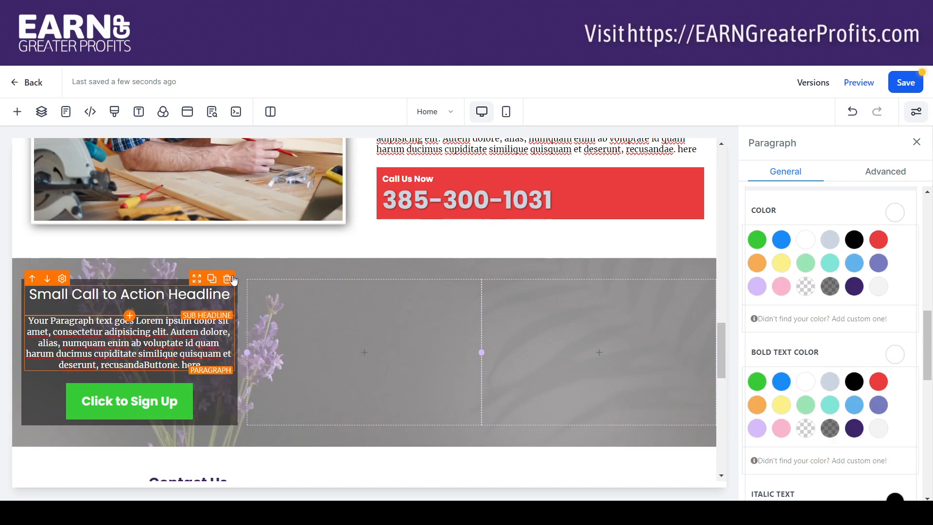
- Add a full border to the first column and color it semi-transparent dark gray
left_click(235, 287)
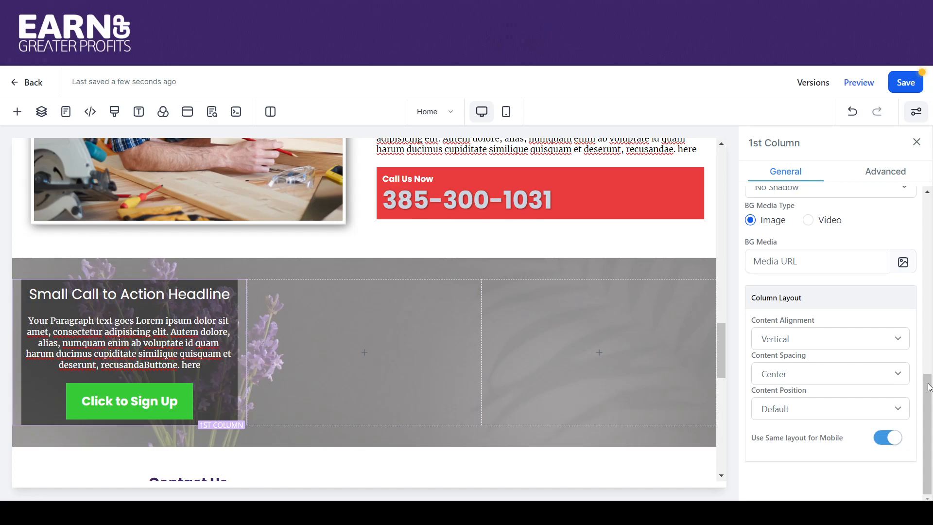
scroll(871, 219, "up", 2)
left_click(875, 173)
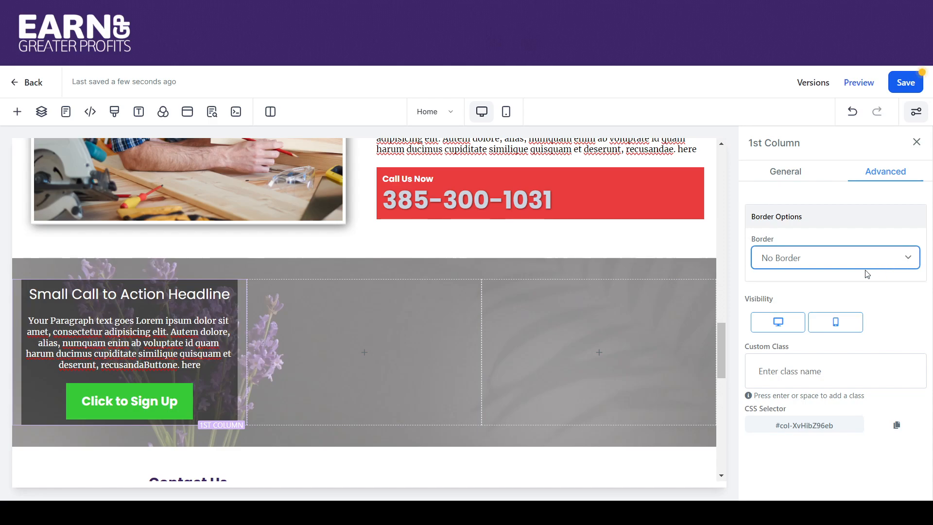
left_click(827, 291)
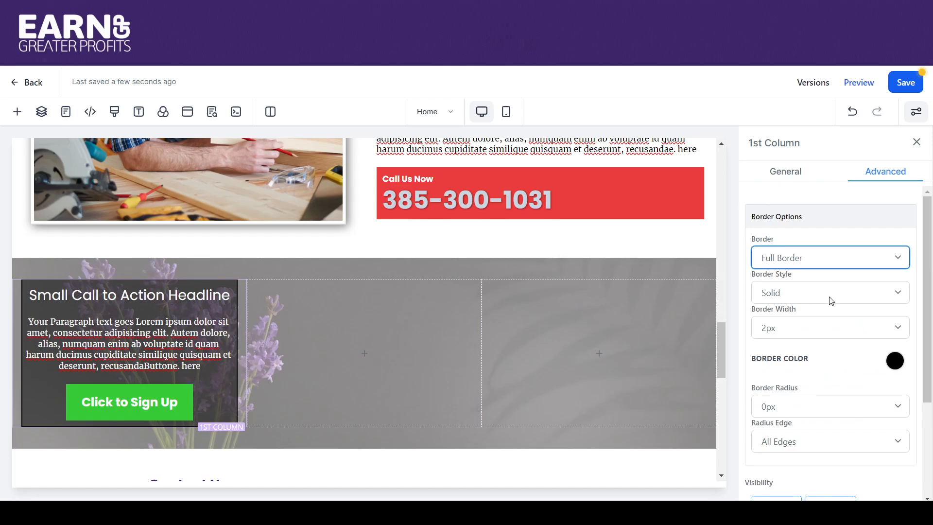
left_click(895, 361)
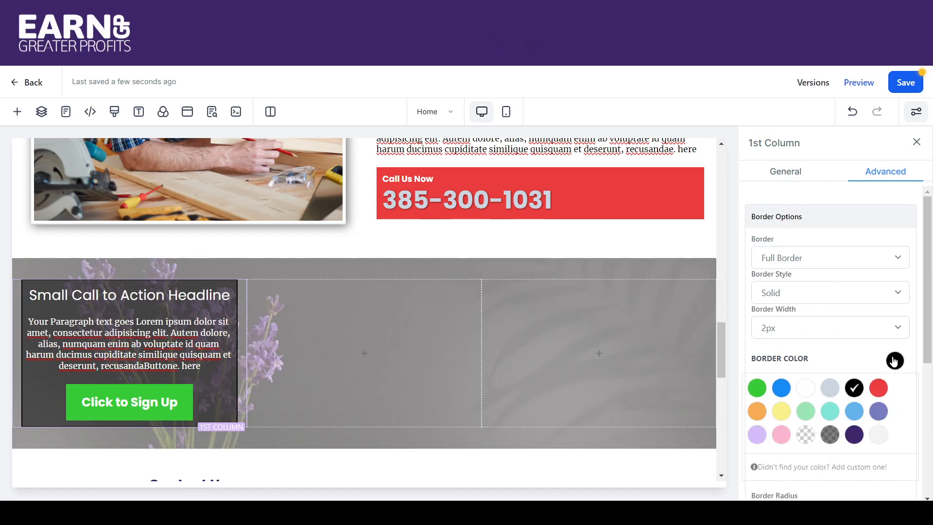
left_click(832, 436)
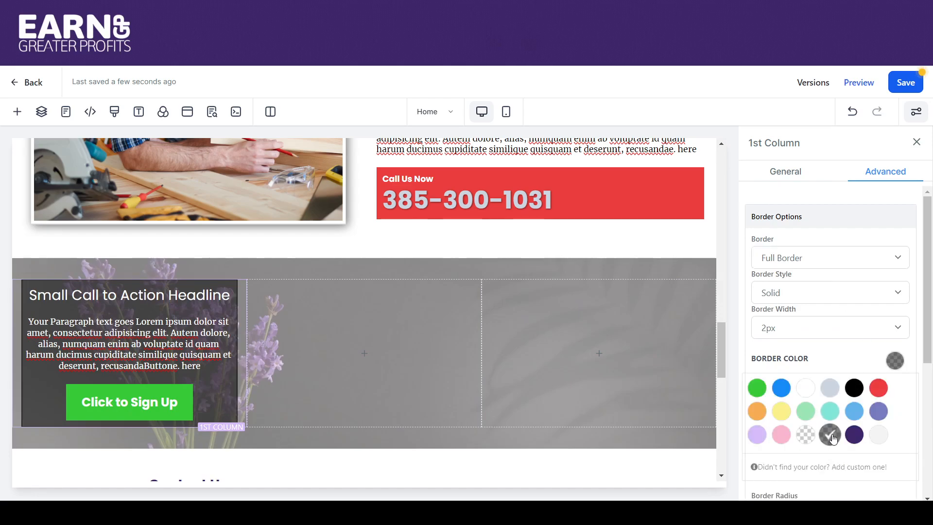
- Set the first column's border width to 1px and its border radius to 10px
left_click(816, 337)
left_click(817, 349)
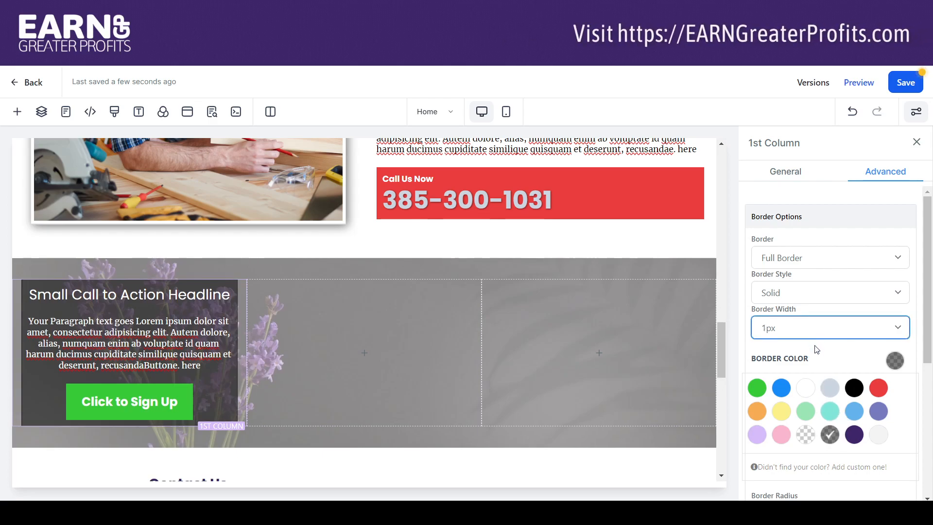
scroll(910, 317, "down", 4)
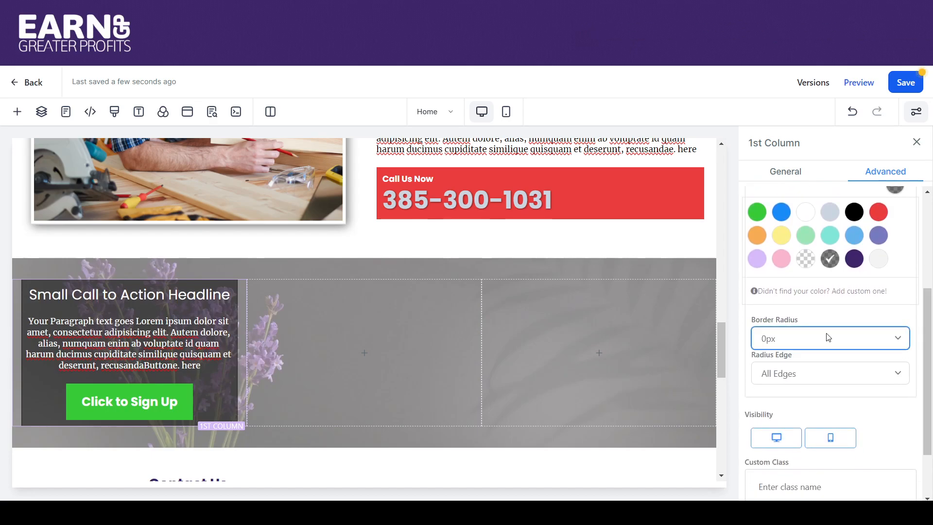
left_click(800, 224)
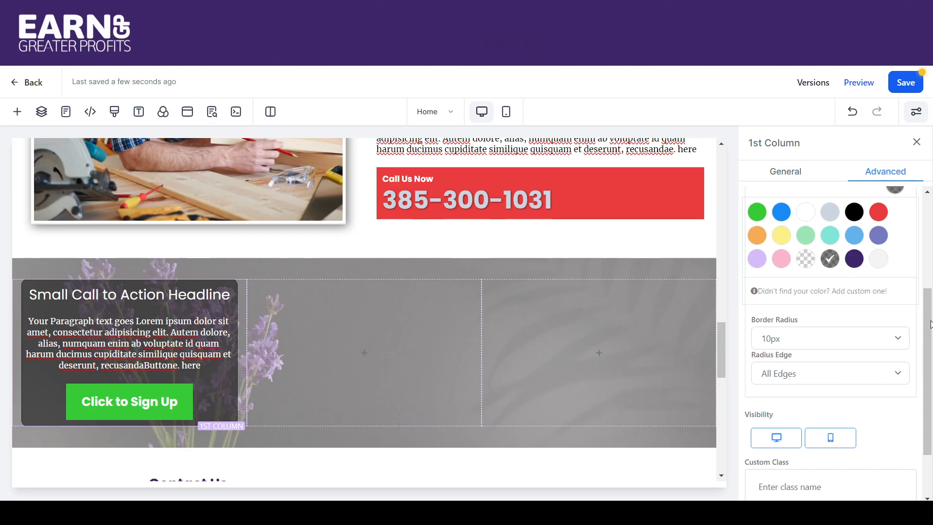
- Set the first column's left and right padding to 10
scroll(931, 326, "up", 1)
left_click(784, 179)
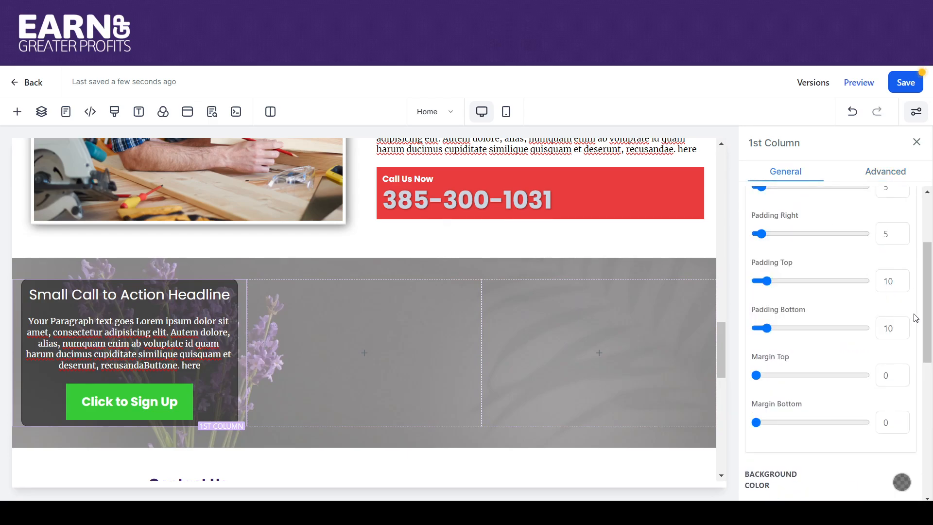
scroll(930, 279, "up", 2)
double_click(889, 263)
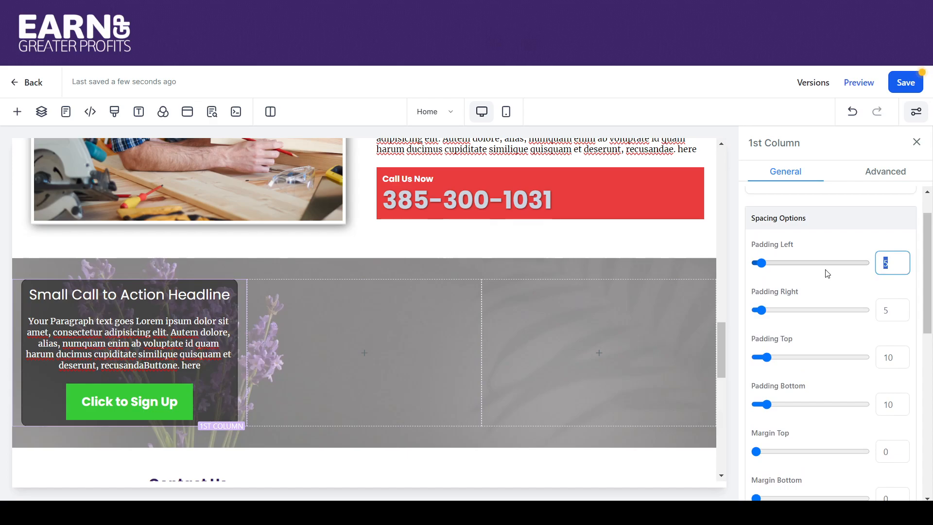
type("10")
key("Tab")
key("Tab")
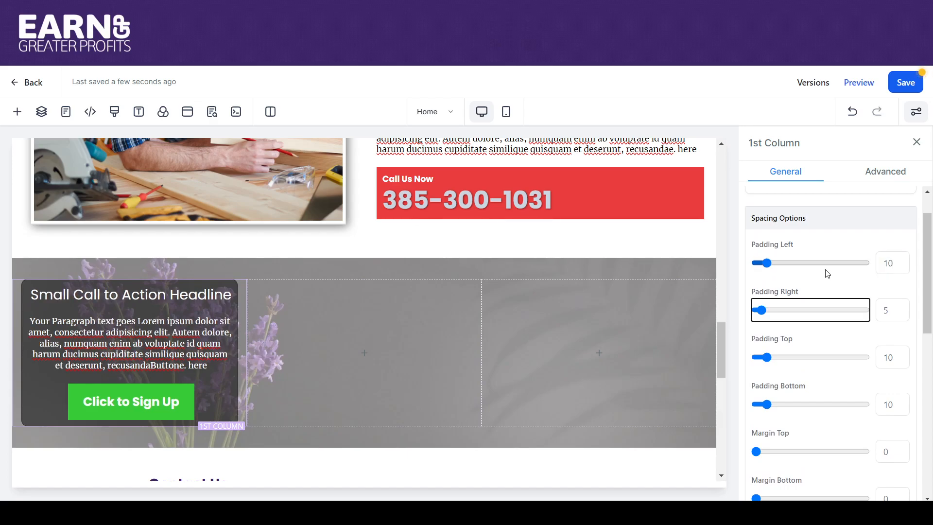
type("10")
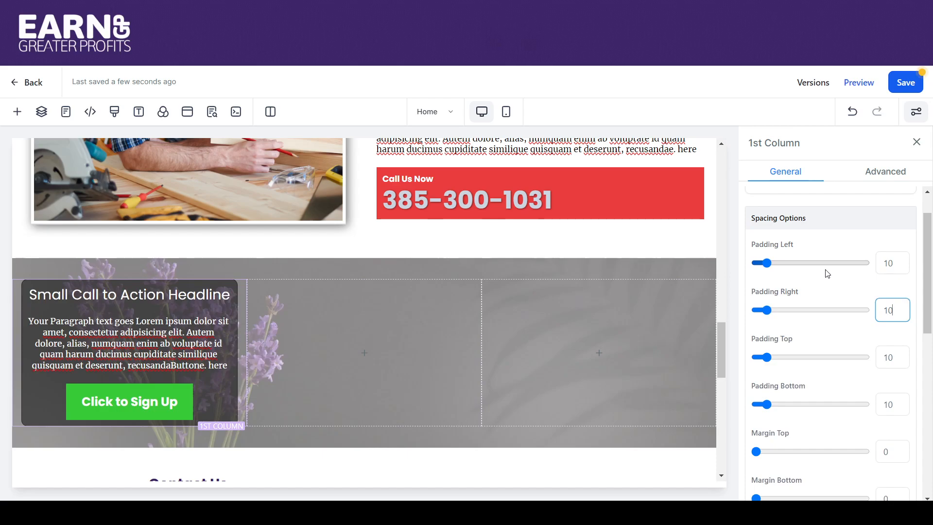
- Set the first column's left and right padding to 20
key("shift+Tab")
key("shift+Tab")
key("BackSpace")
type("20")
key("Tab")
key("Tab")
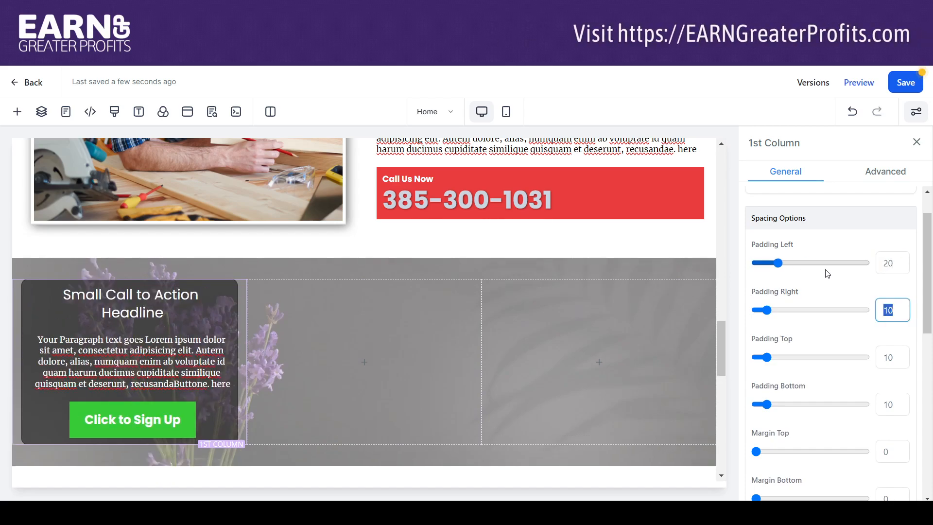
type("20")
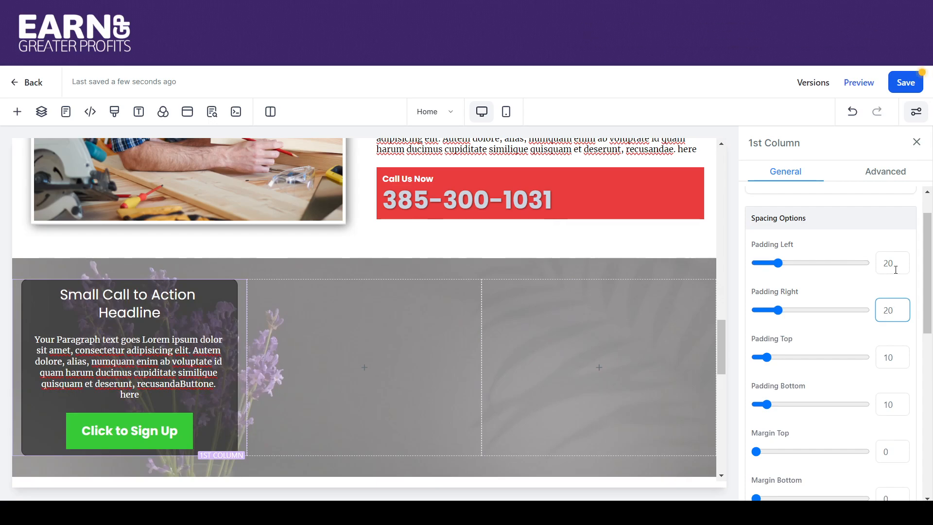
- Set the first column's top and bottom padding to 20
key("Tab")
key("Tab")
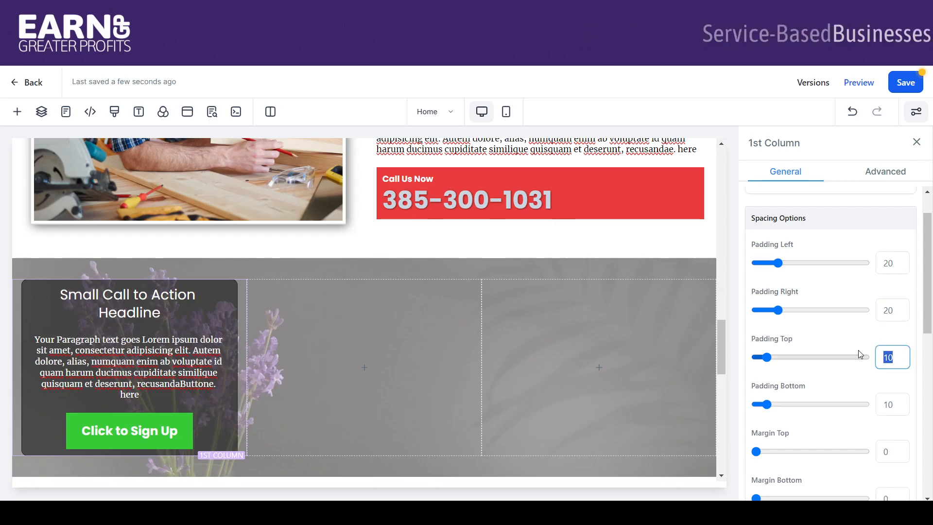
type("20")
key("Tab")
key("Tab")
type("20")
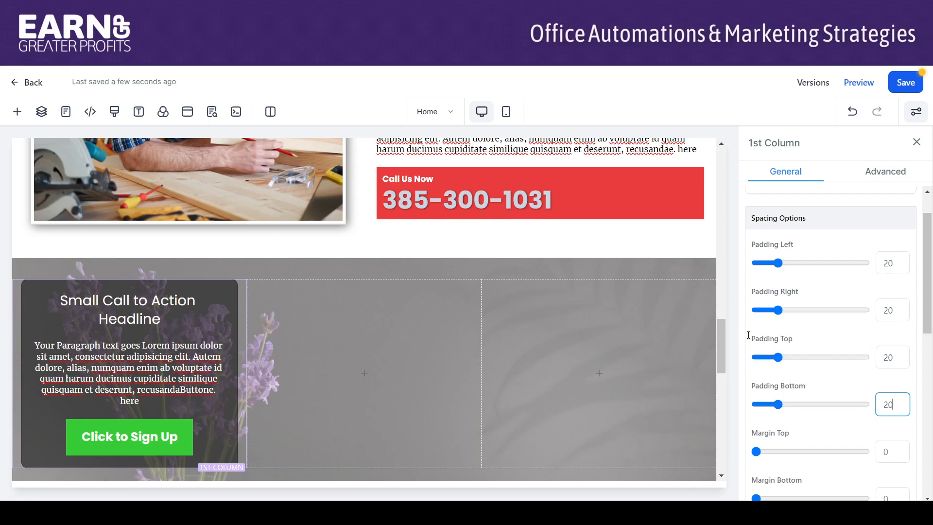
- Change the first column's background color to the medium blue-purple swatch
left_click_drag(720, 331, 721, 338)
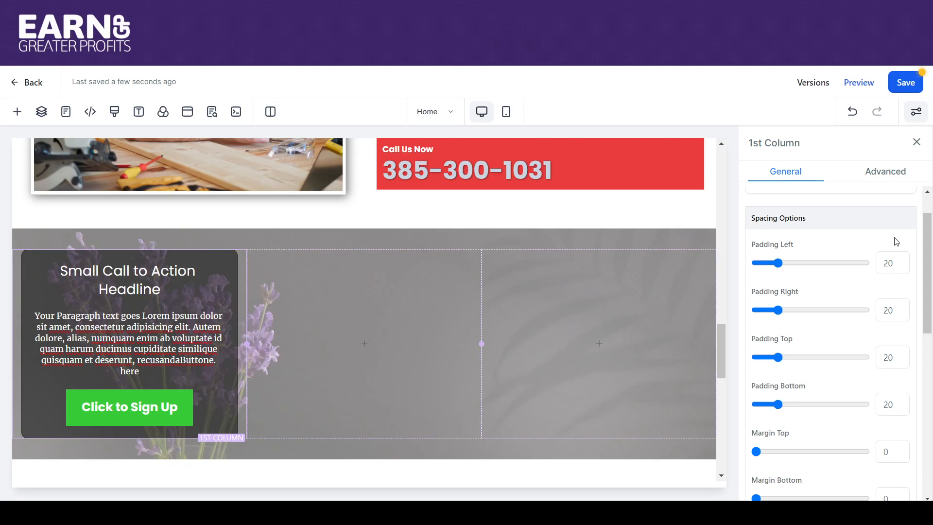
left_click_drag(931, 237, 923, 324)
left_click(902, 316)
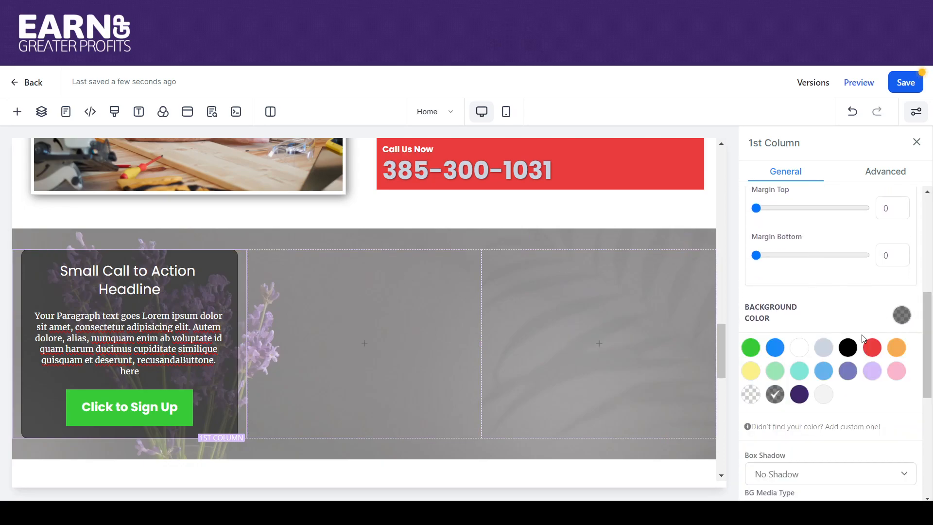
left_click(849, 372)
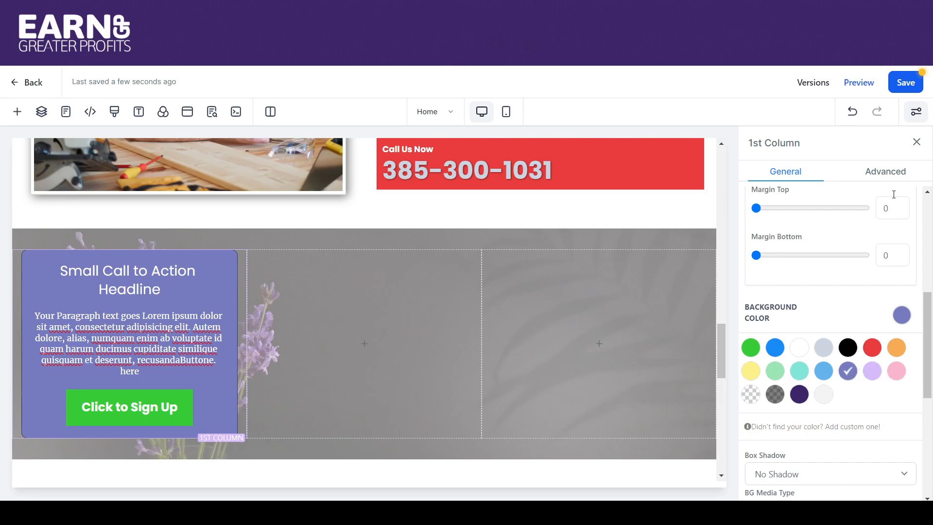
- Recolor the first column's border with the same blue-purple as its background
left_click(886, 173)
left_click(896, 218)
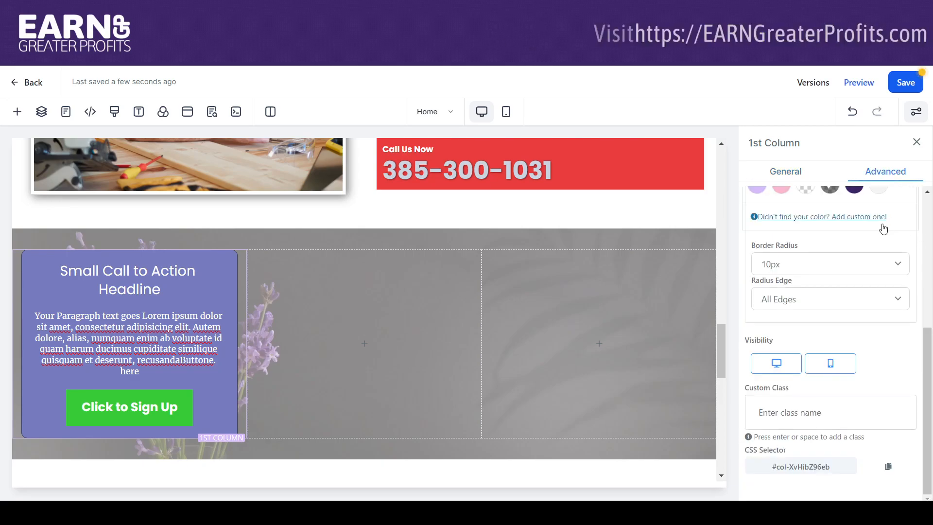
scroll(925, 321, "up", 1)
left_click(757, 223)
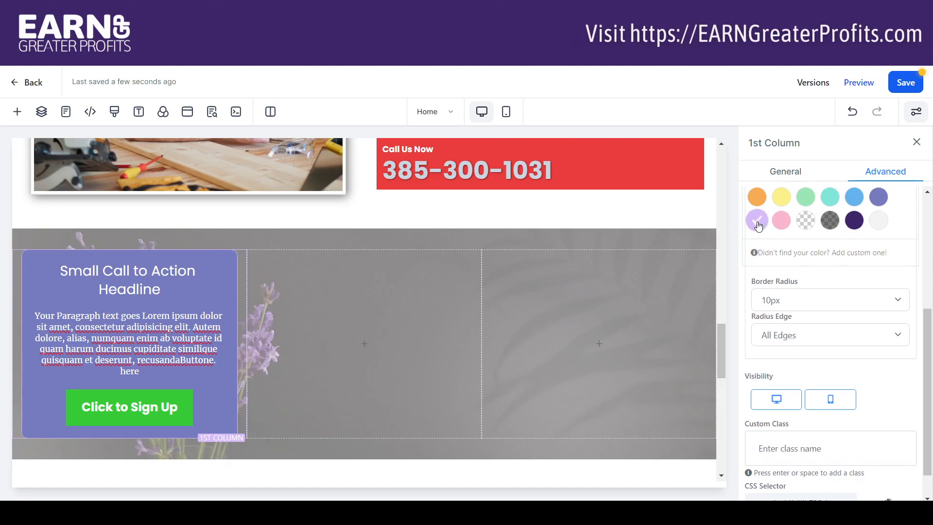
left_click(879, 200)
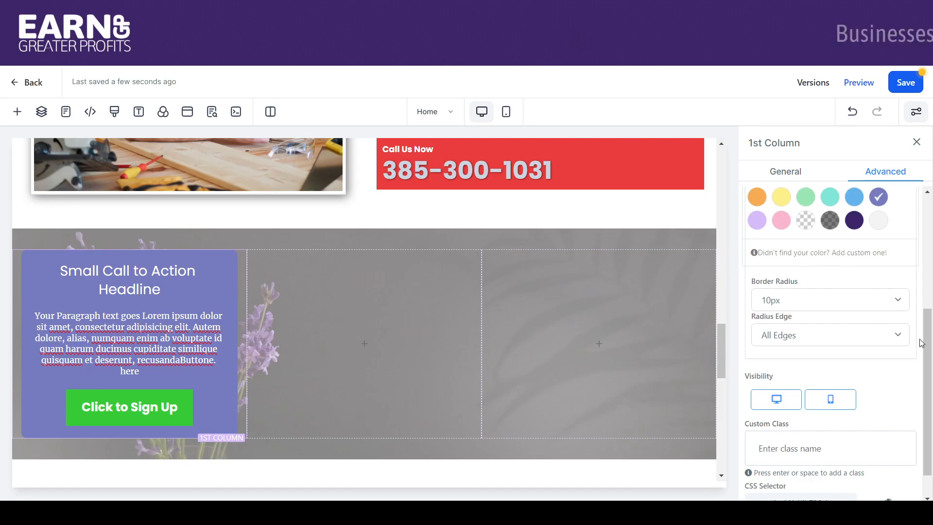
- Apply a 40% Drop Shadow as the first column's box shadow
left_click_drag(931, 343, 930, 386)
left_click(783, 179)
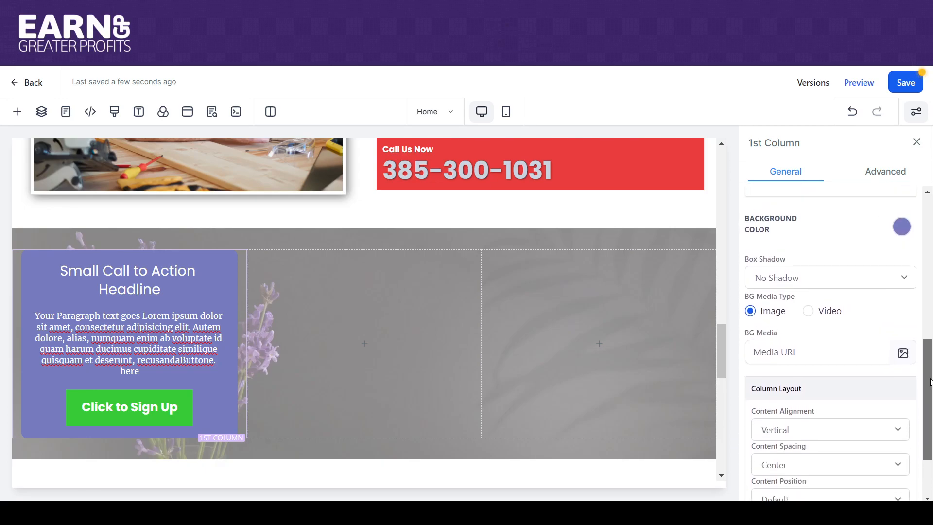
left_click(854, 275)
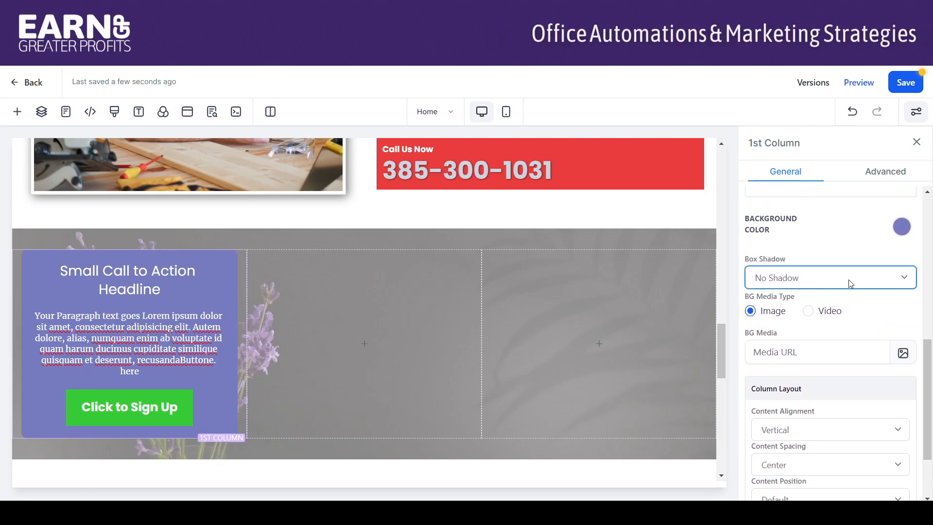
left_click(806, 355)
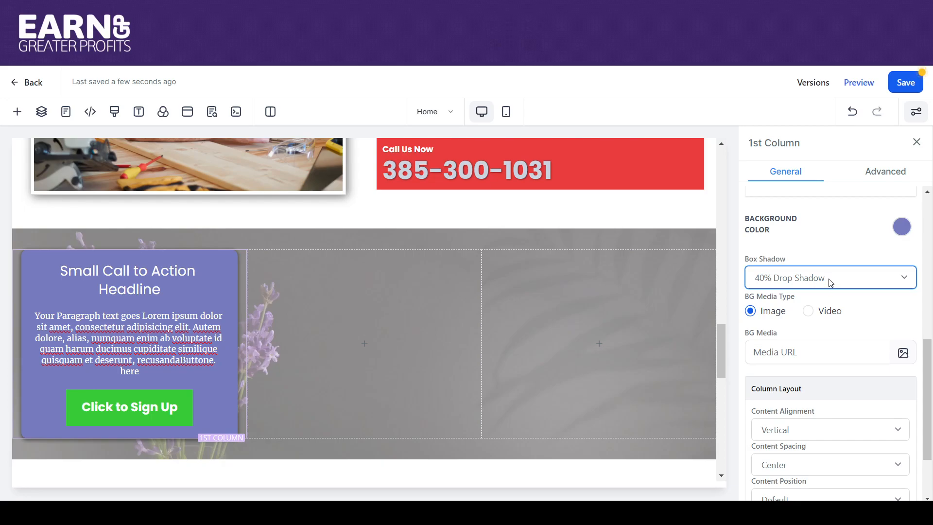
left_click_drag(927, 356, 930, 379)
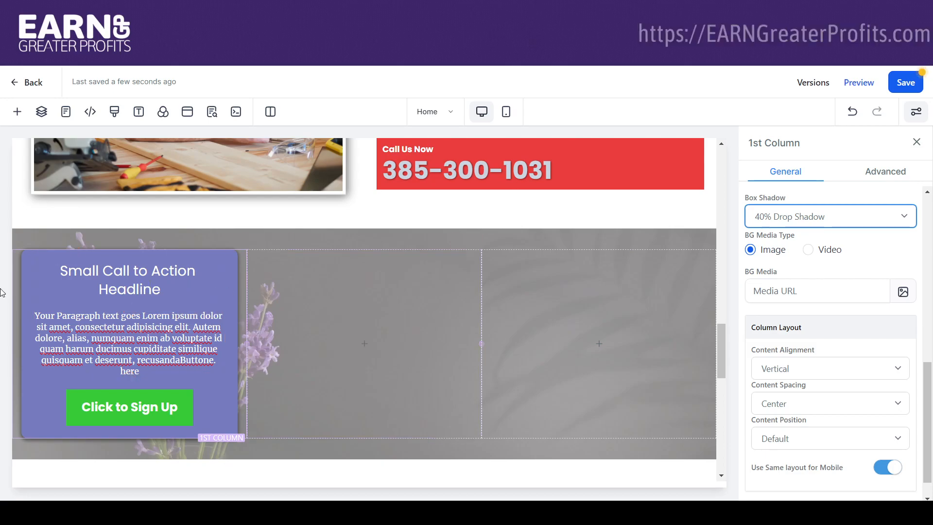
- Replace the first column's sub-headline with "Quality Service" and add a hammer icon to it
left_click_drag(160, 289, 52, 273)
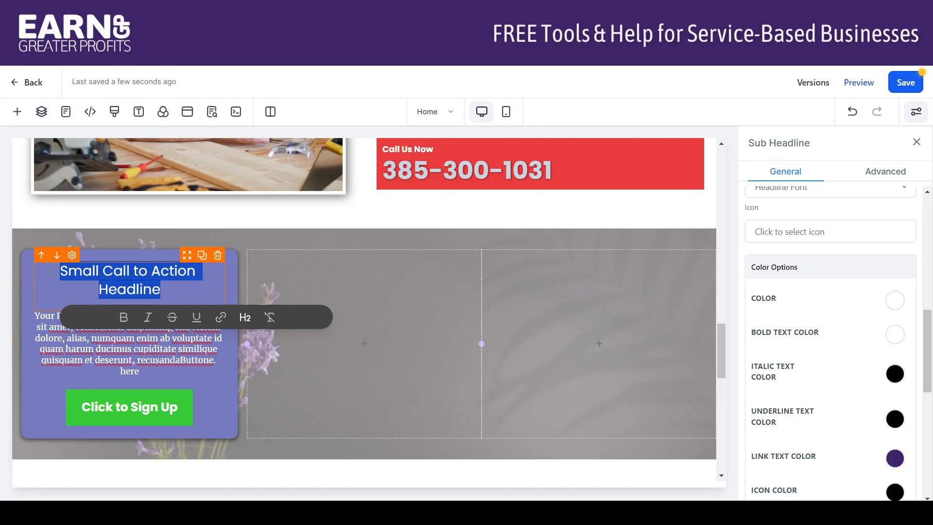
type("Quality Service")
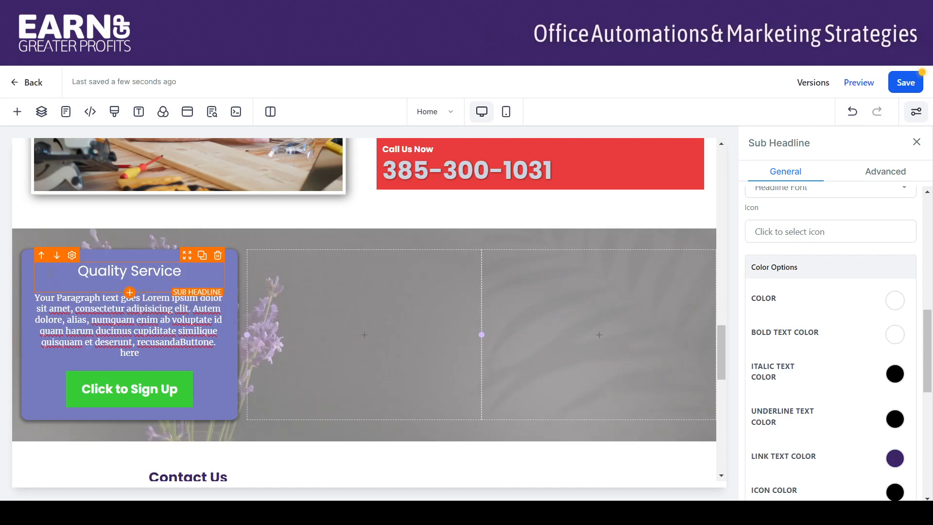
left_click(78, 271)
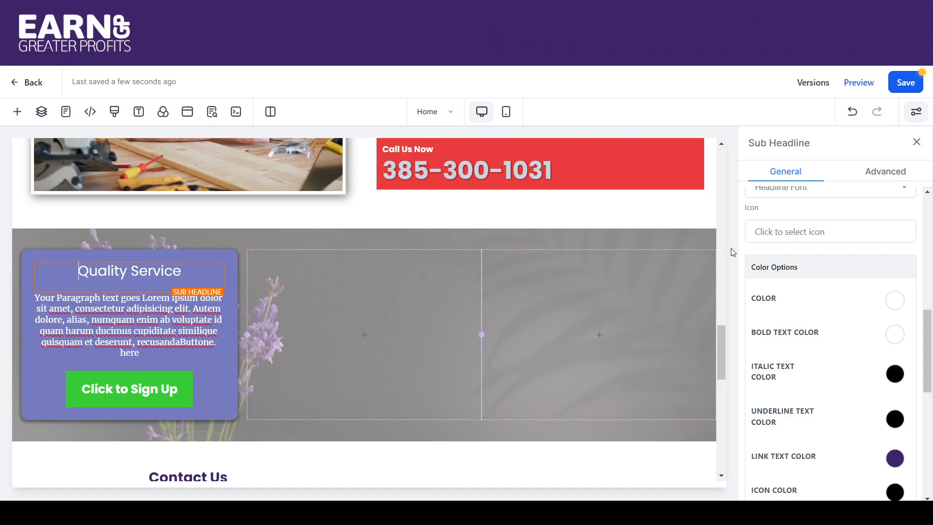
left_click(779, 231)
left_click(782, 261)
type("hamm")
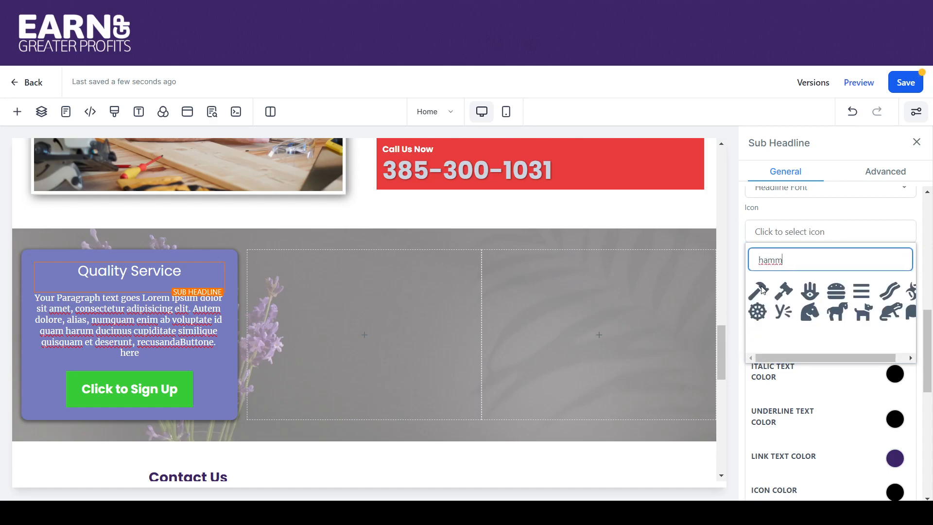
left_click(761, 290)
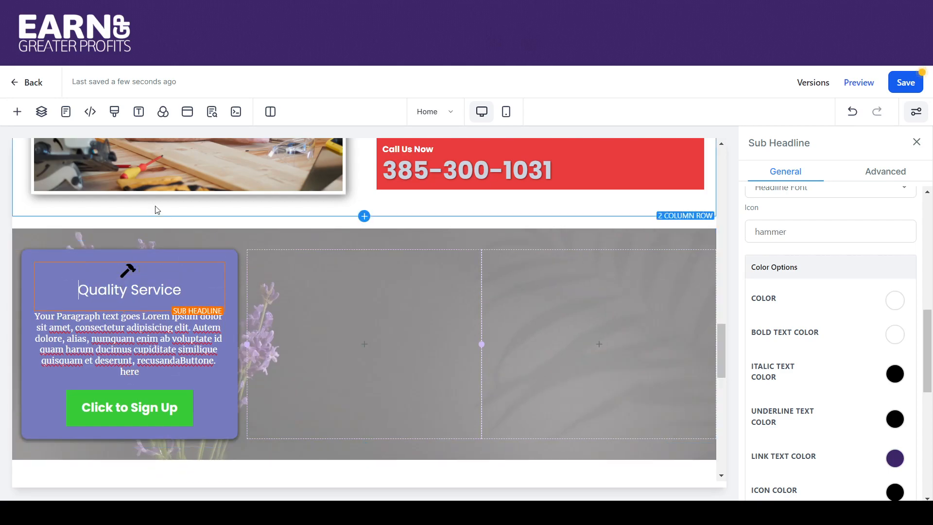
- Set the sub-headline's icon color to white and make the "Quality Service" text bold
left_click(149, 264)
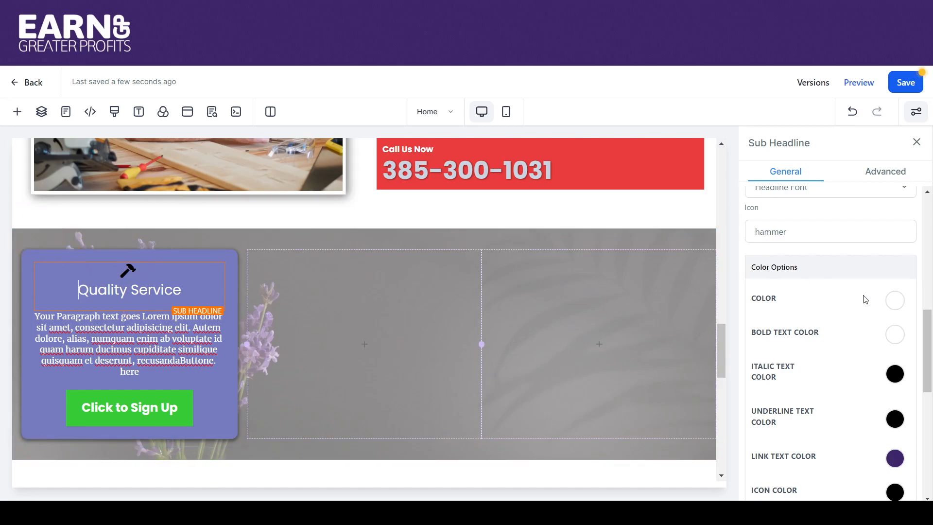
scroll(931, 334, "down", 1)
scroll(931, 335, "down", 2)
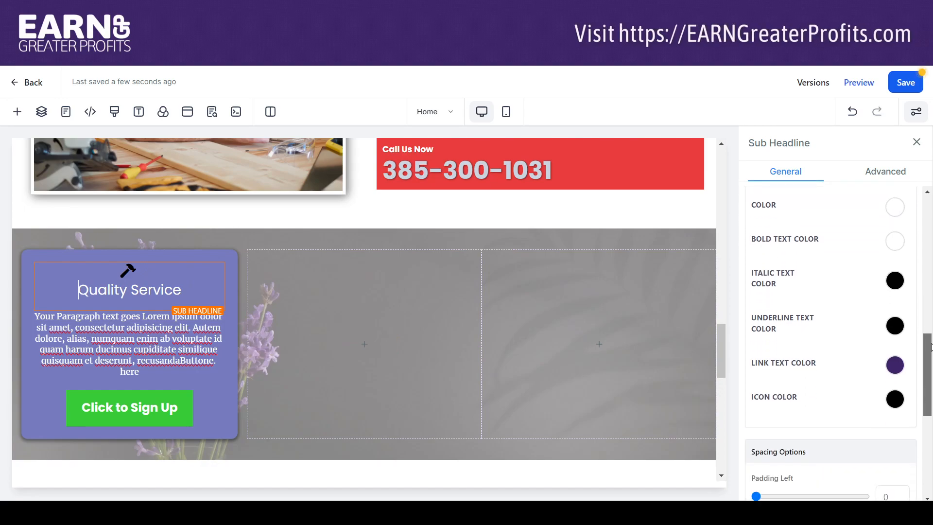
left_click(895, 399)
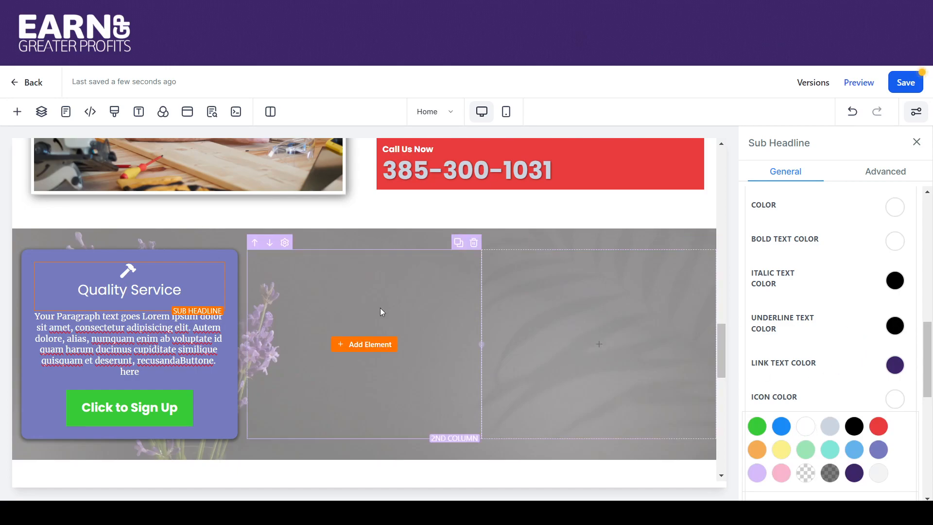
left_click_drag(190, 291, 76, 295)
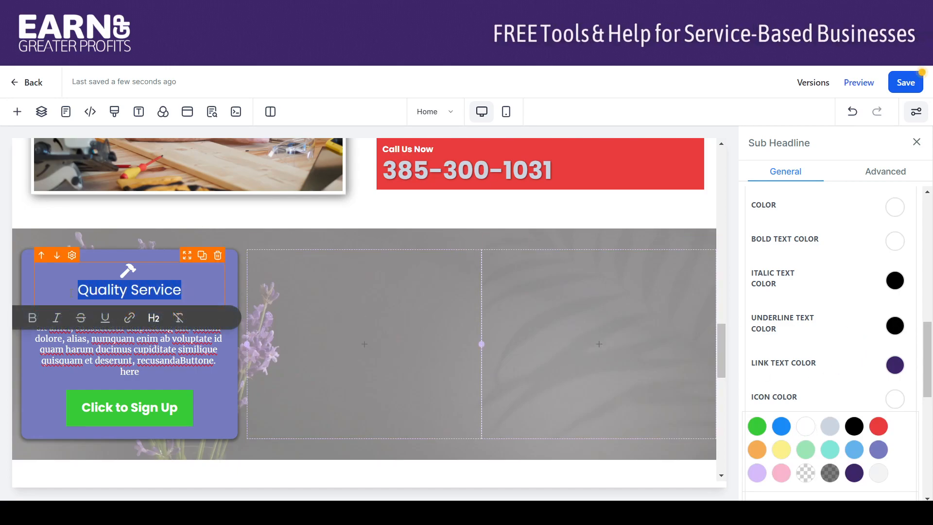
left_click(141, 318)
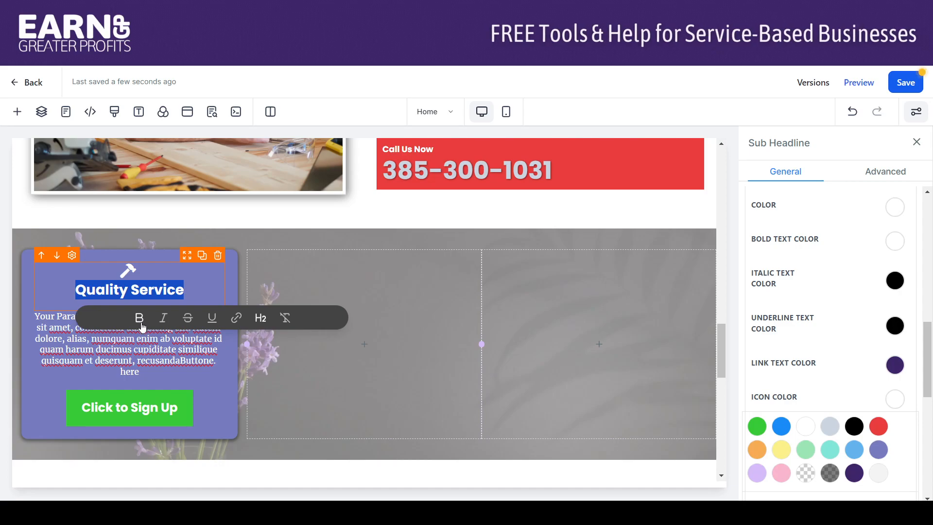
- Apply the red button theme to the first column's "Click to Sign Up" button
left_click(139, 351)
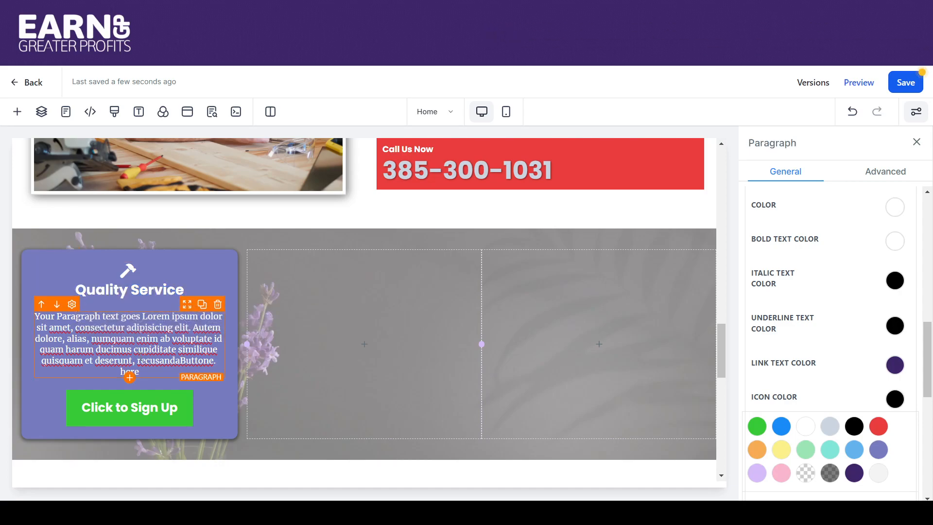
left_click(174, 403)
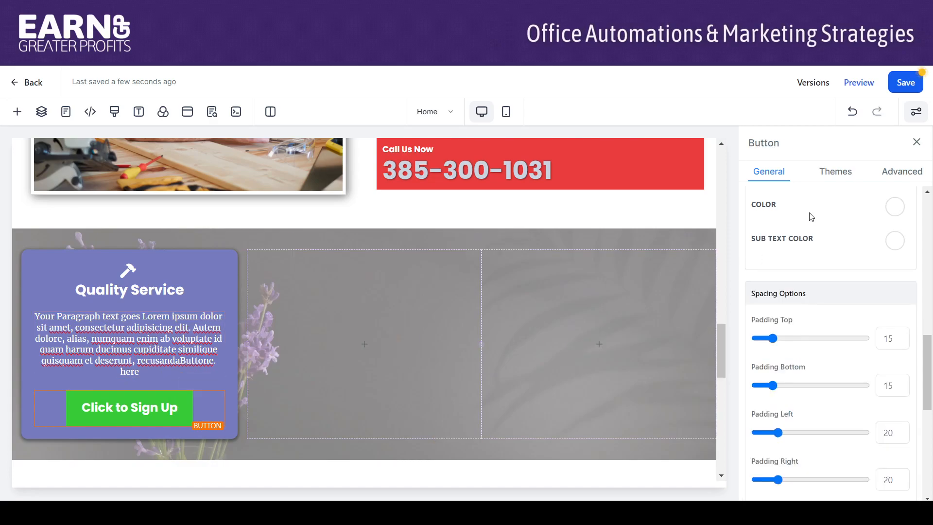
left_click(831, 175)
left_click_drag(927, 349, 924, 434)
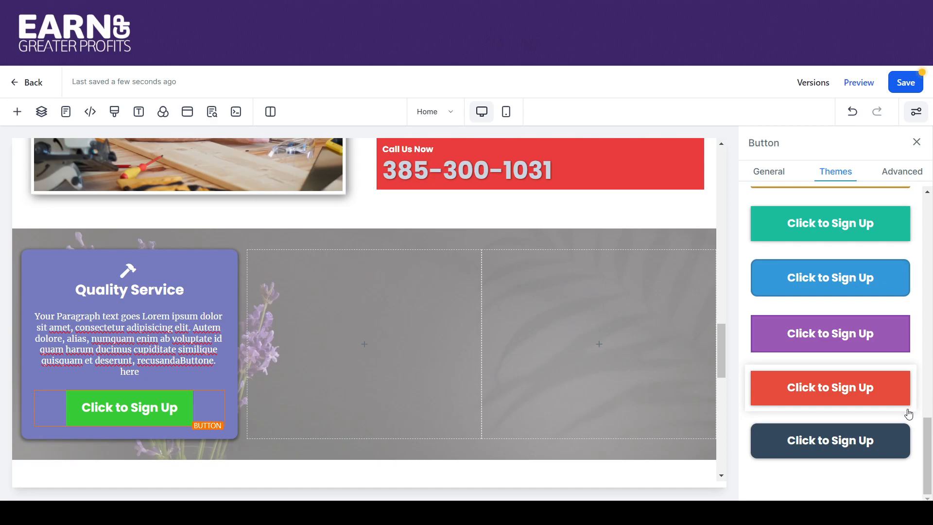
left_click(893, 387)
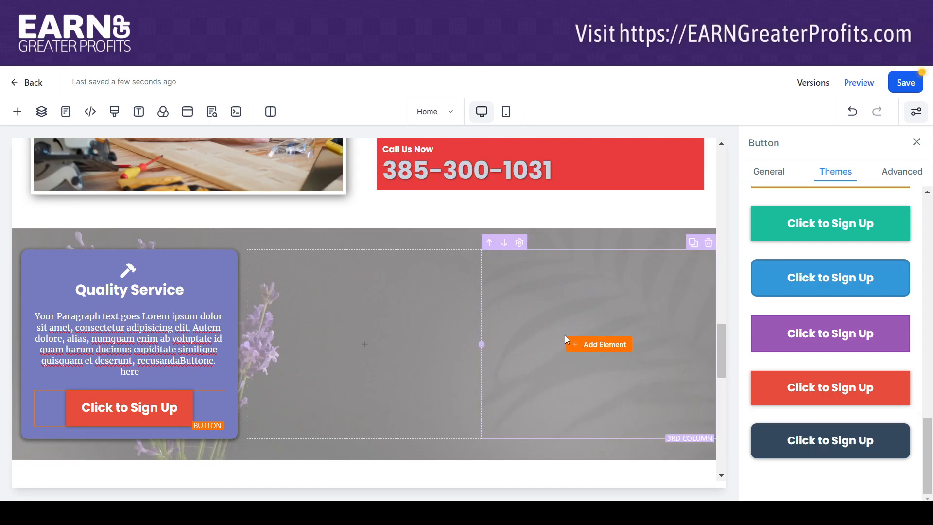
- Change the "Click to Sign Up" button's background color to light purple
left_click(769, 171)
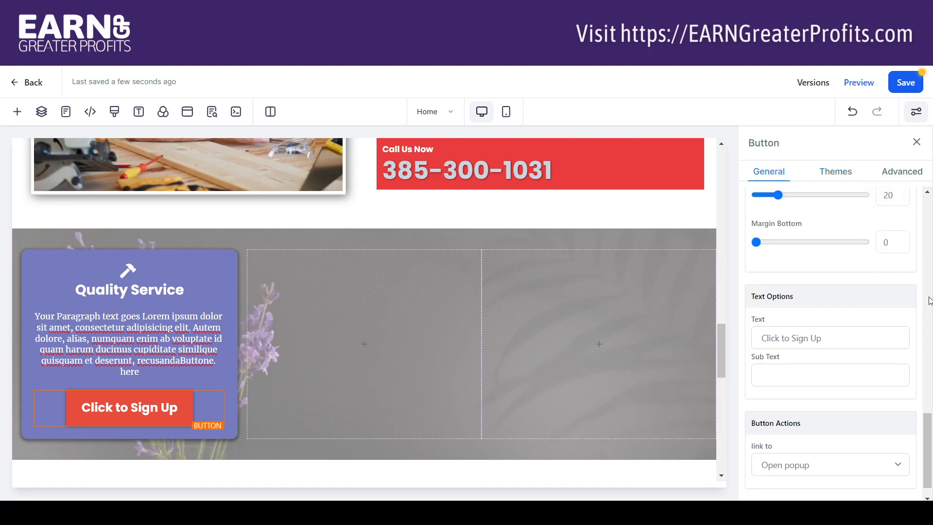
scroll(929, 300, "up", 15)
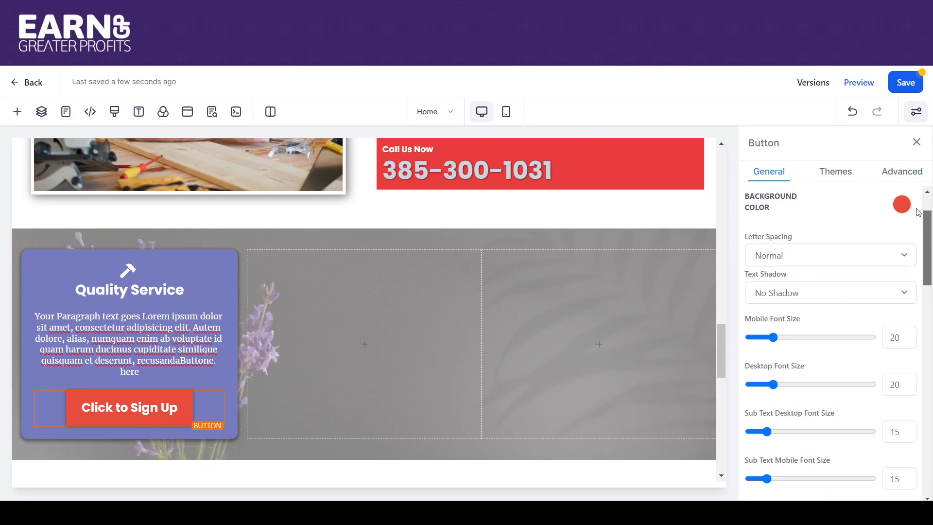
left_click(903, 205)
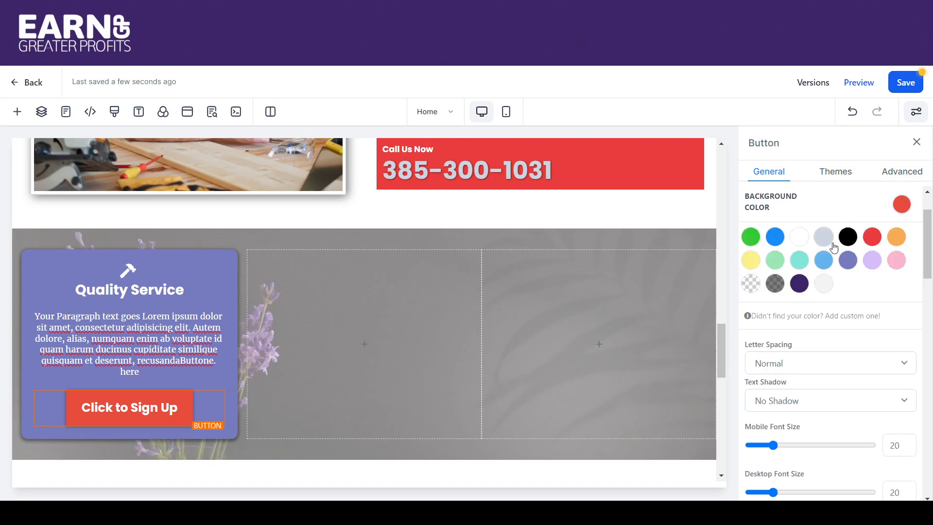
left_click(873, 261)
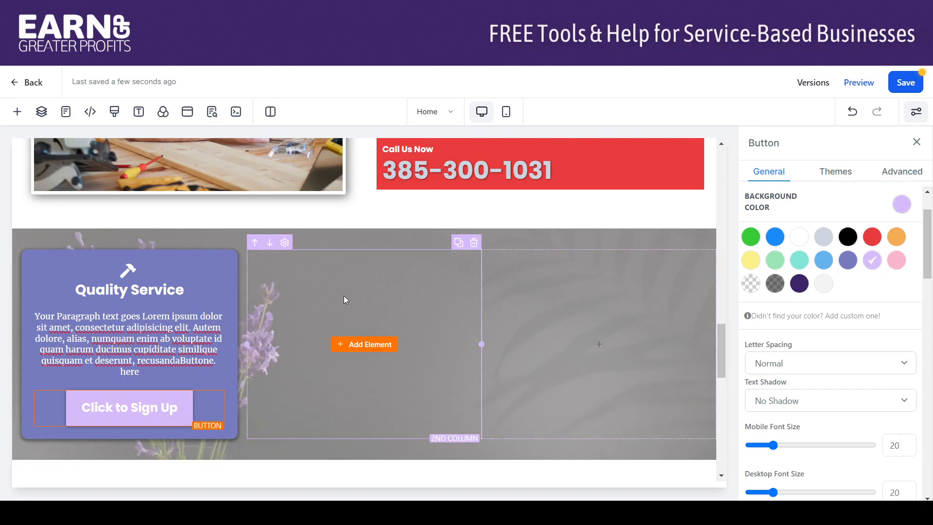
- Duplicate the finished "Quality Service" column twice to make three matching columns
left_click(205, 291)
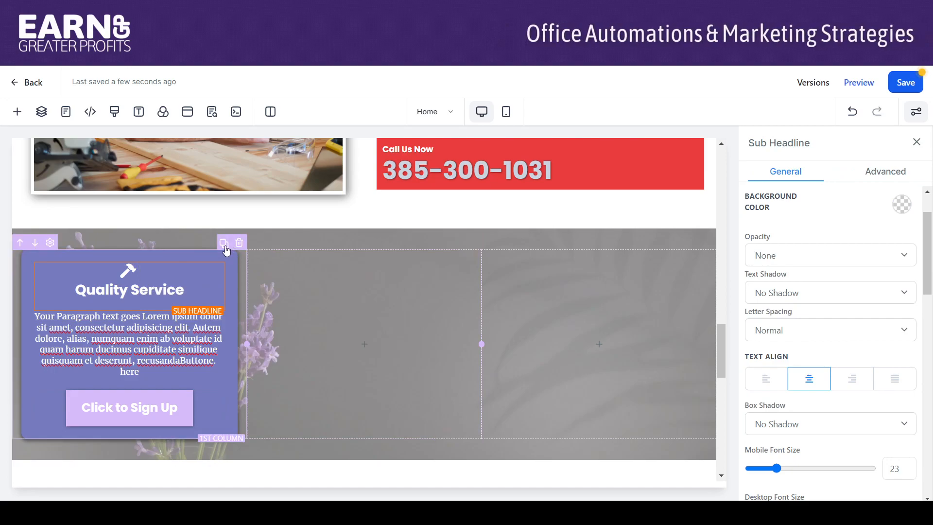
left_click(224, 244)
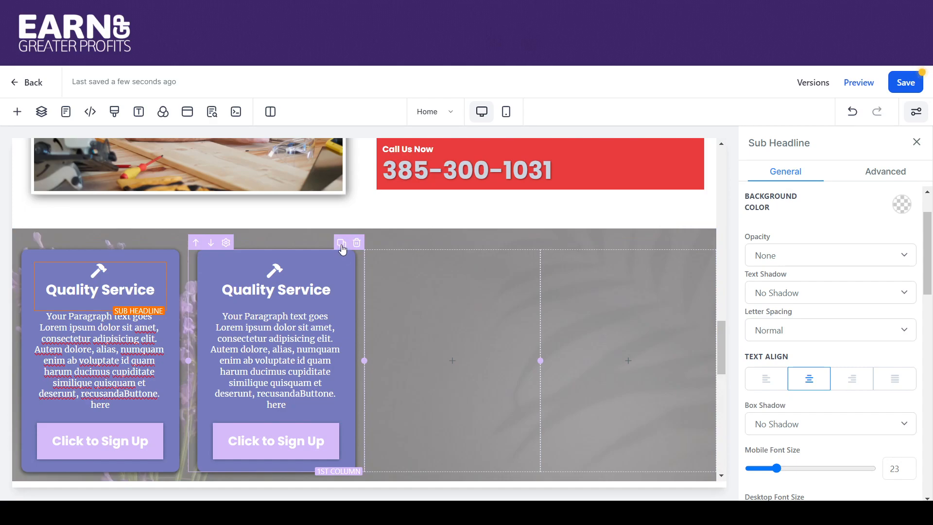
left_click(341, 244)
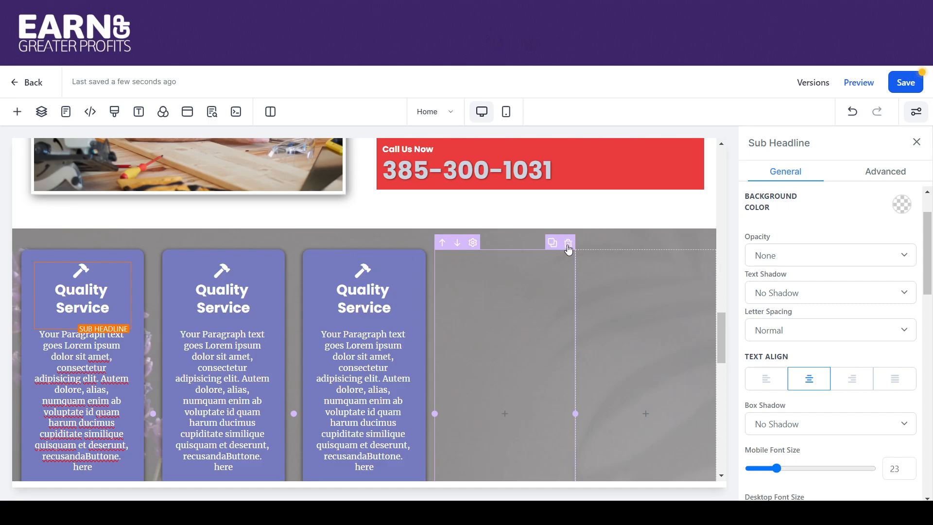
- Delete the two empty columns beside the three "Quality Service" boxes
left_click(568, 243)
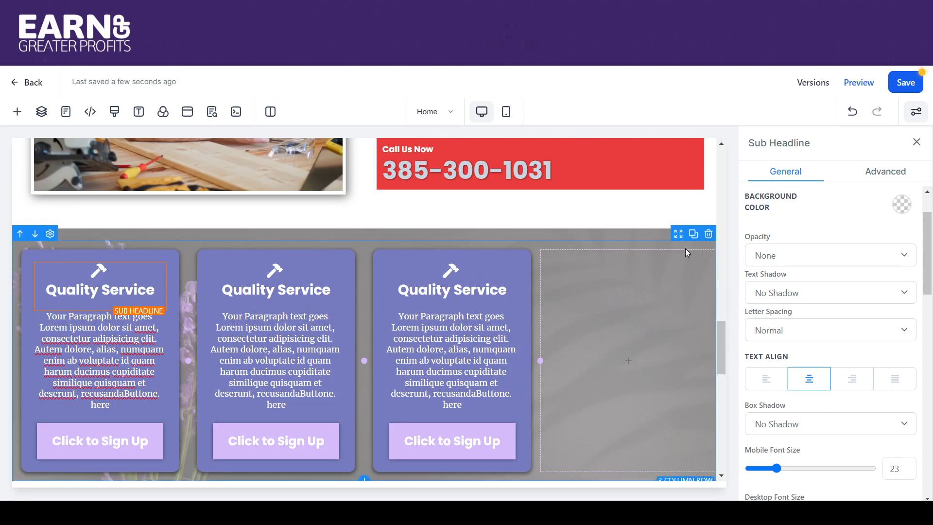
left_click(709, 244)
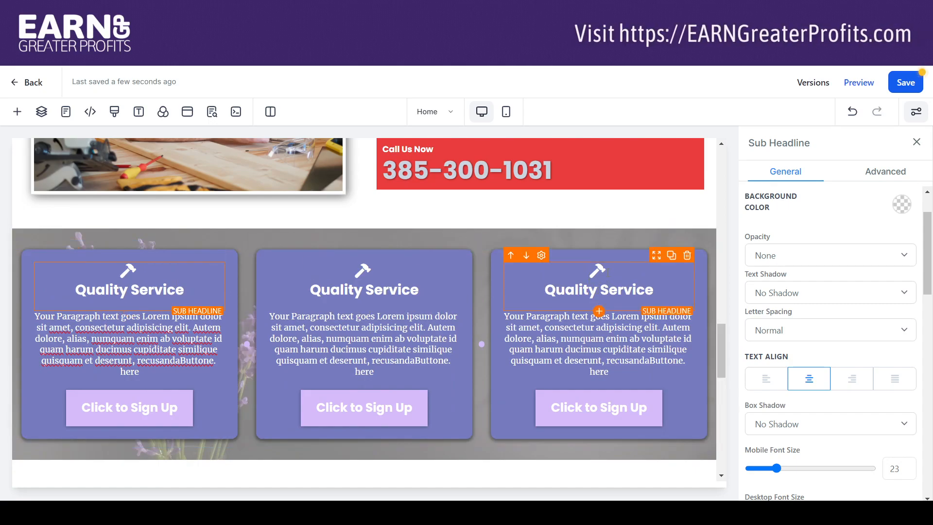
- Search the icon library for "diam" and change the third column's sub-headline icon to the gem
left_click(606, 274)
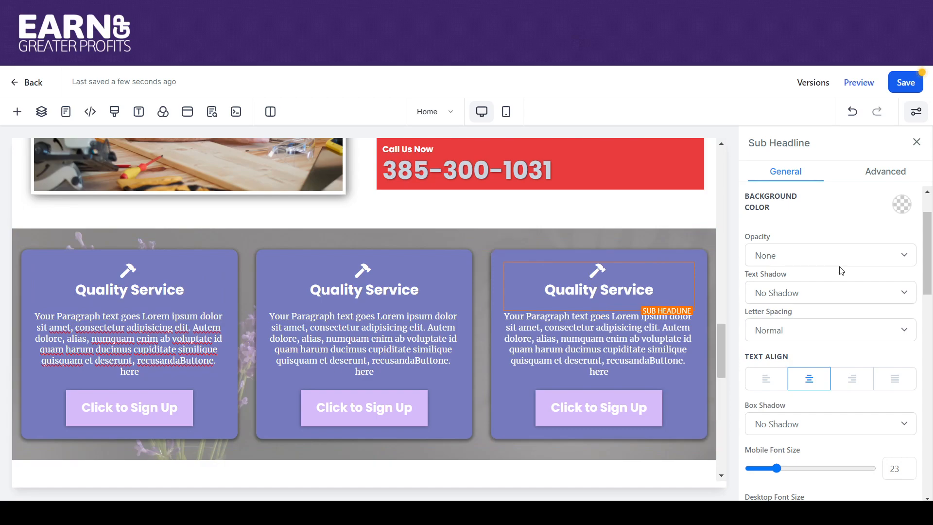
scroll(852, 275, "down", 7)
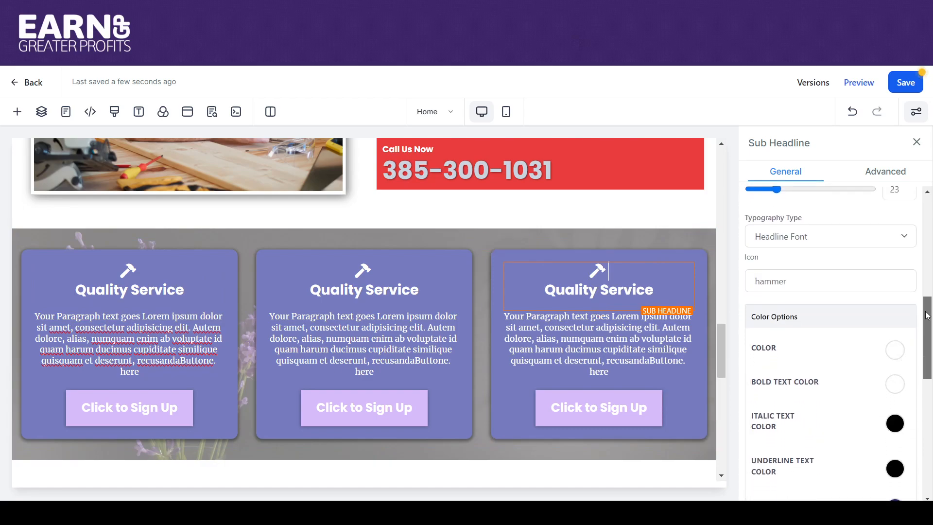
left_click(851, 270)
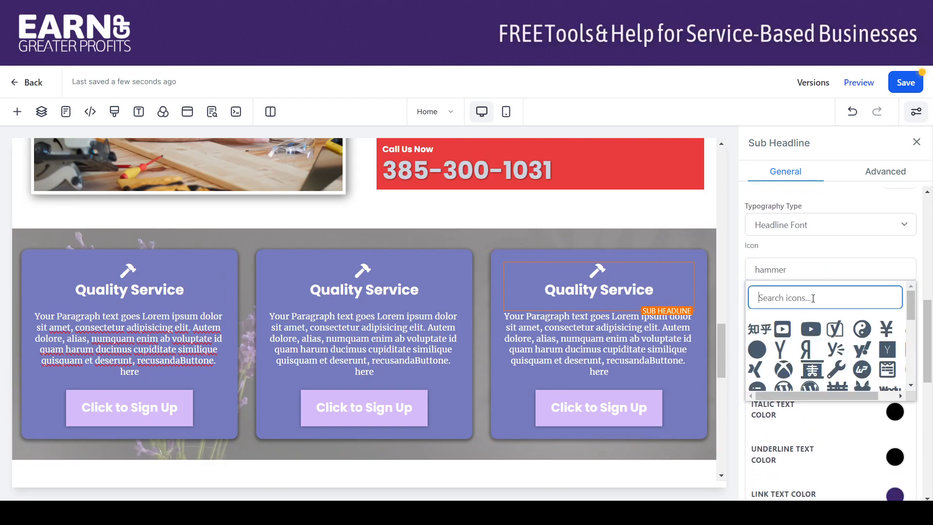
type("diam")
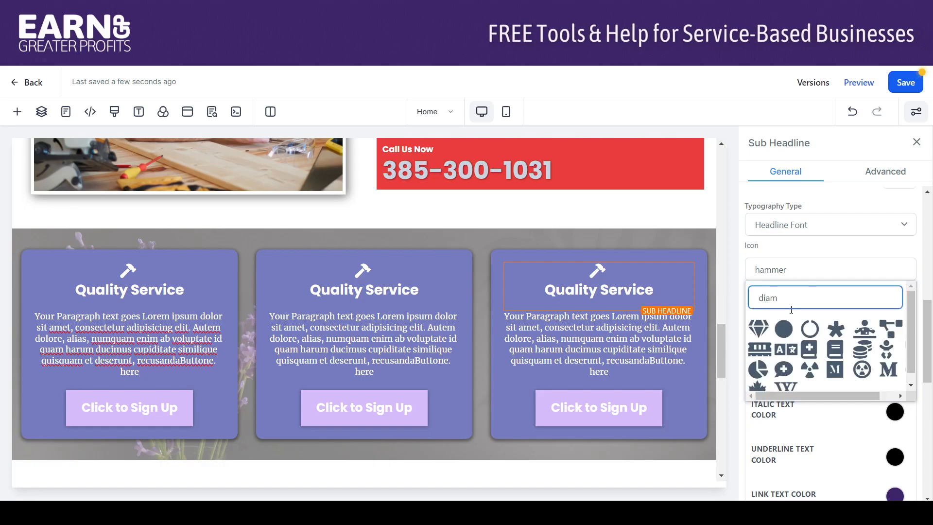
left_click(756, 327)
- Replace the third column's headline with "25+ Years of Experience"
left_click_drag(654, 291, 534, 292)
type("25+ Years of E")
key("BackSpace")
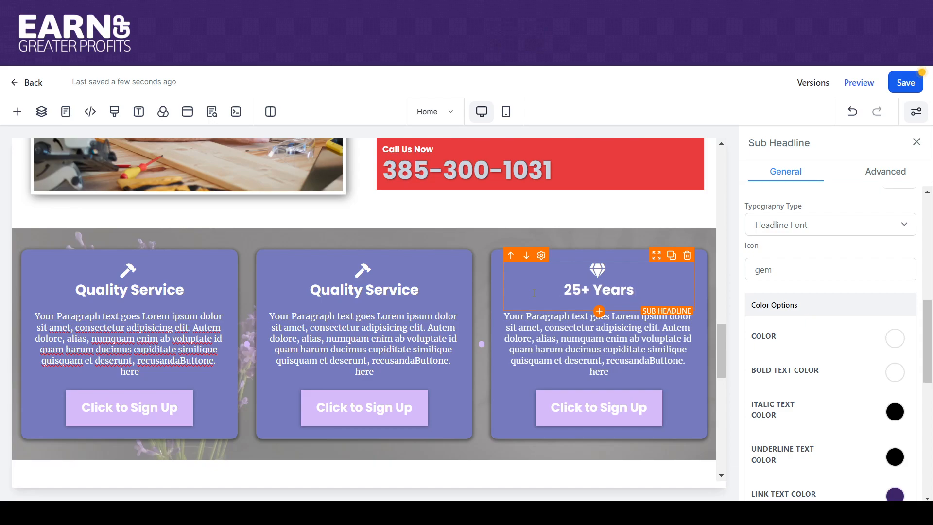
type("f Experience")
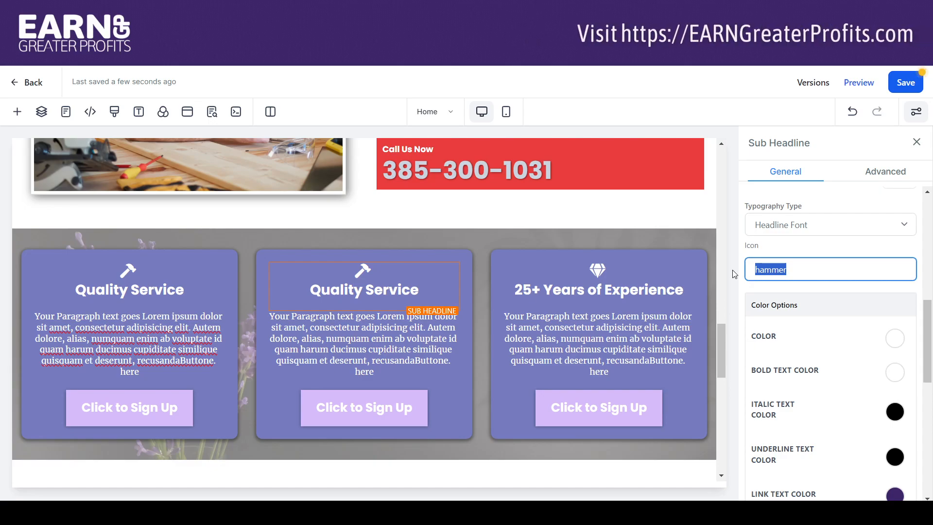
- Search the icon library for "peopl" and change the middle column's sub-headline icon to the "users" group icon
left_click(802, 274)
left_click(823, 299)
left_click_drag(913, 315, 903, 383)
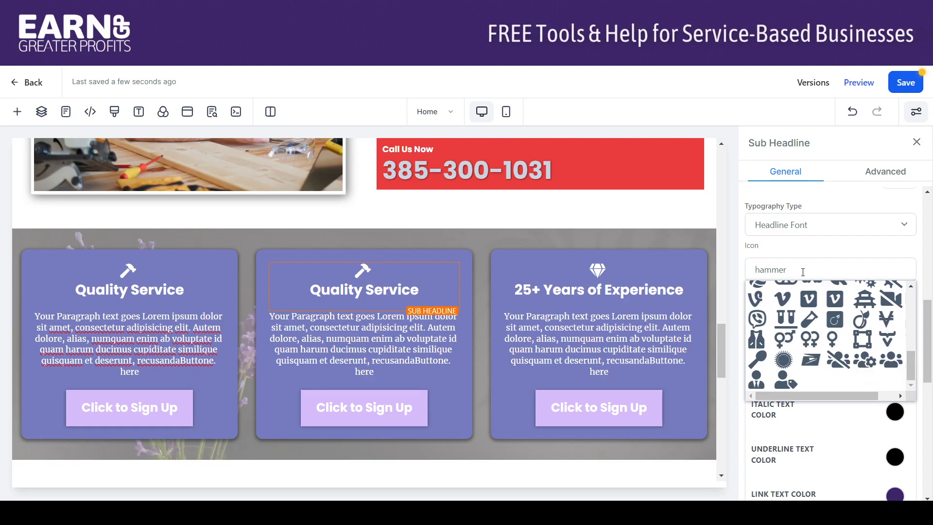
left_click_drag(803, 272, 747, 273)
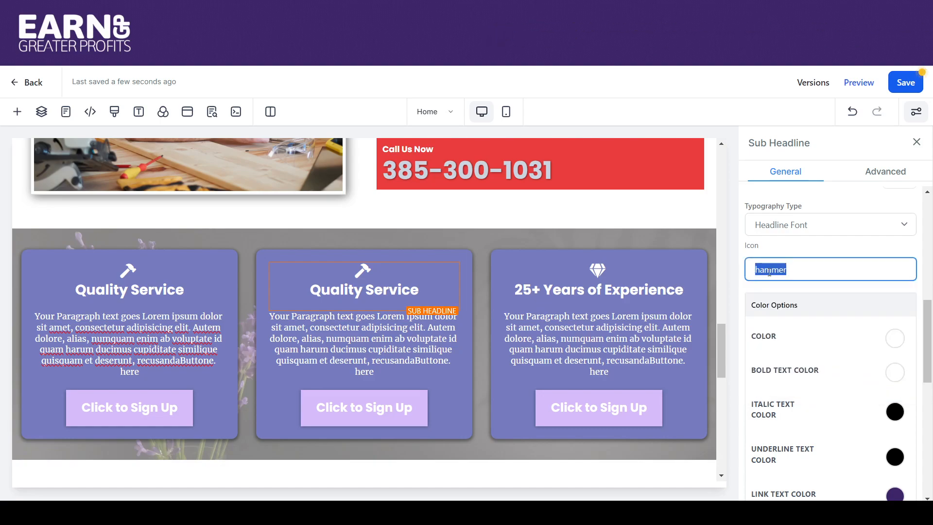
left_click(770, 271)
left_click(774, 298)
type("peopl")
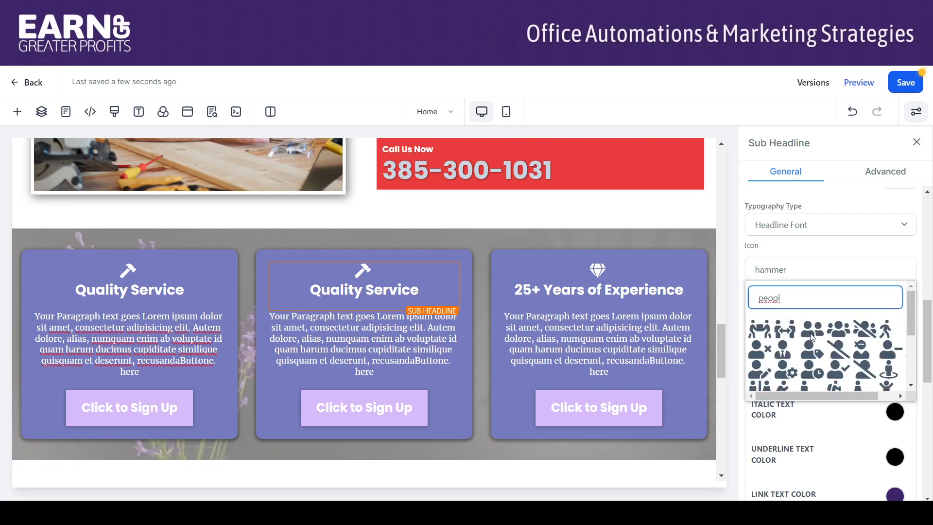
left_click(839, 329)
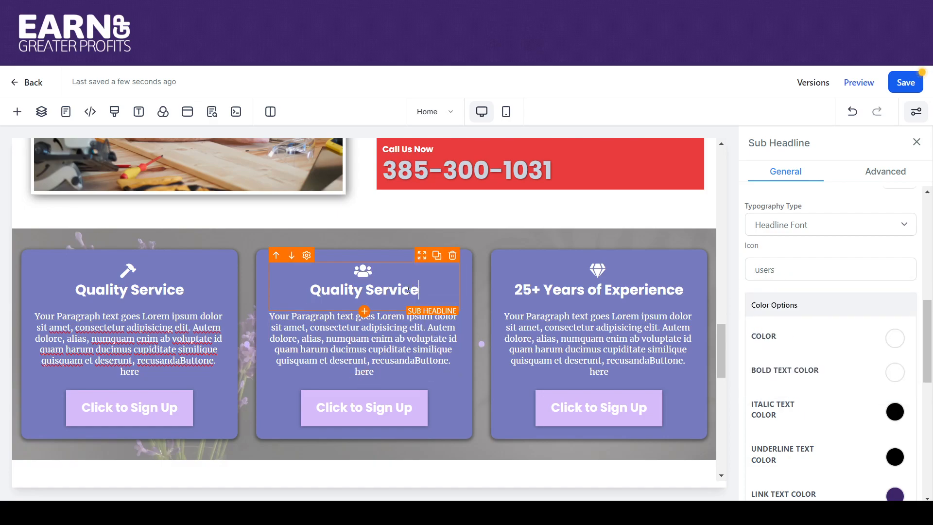
- Replace the middle column's headline with "Expert Customer Service"
left_click_drag(413, 290, 314, 291)
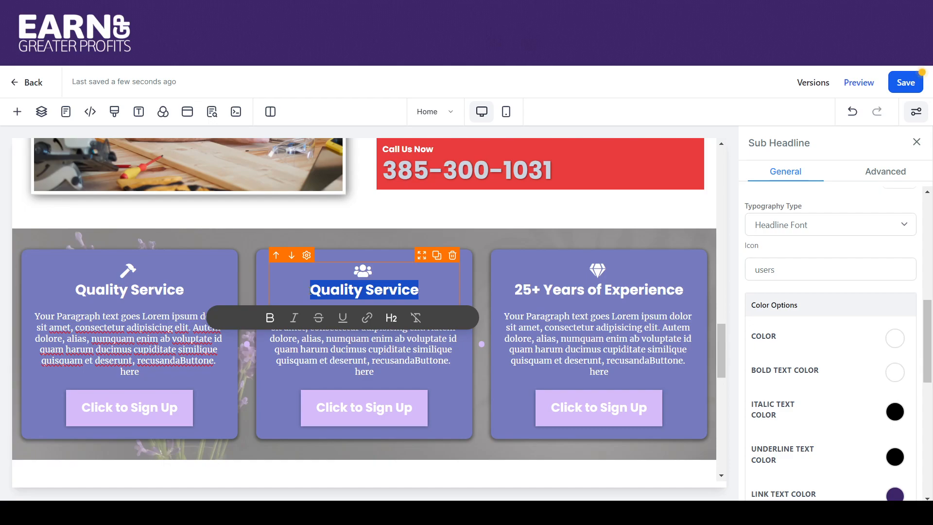
type("E")
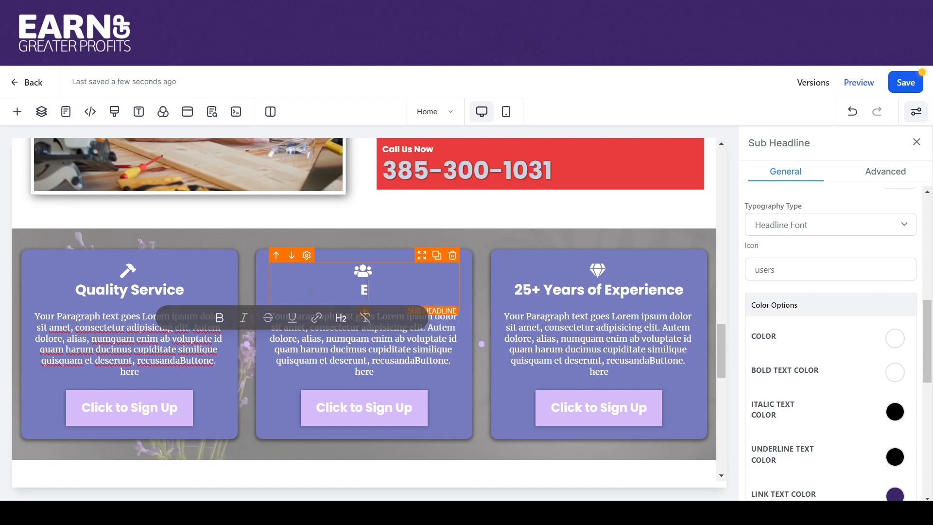
type("xpert Customer Service")
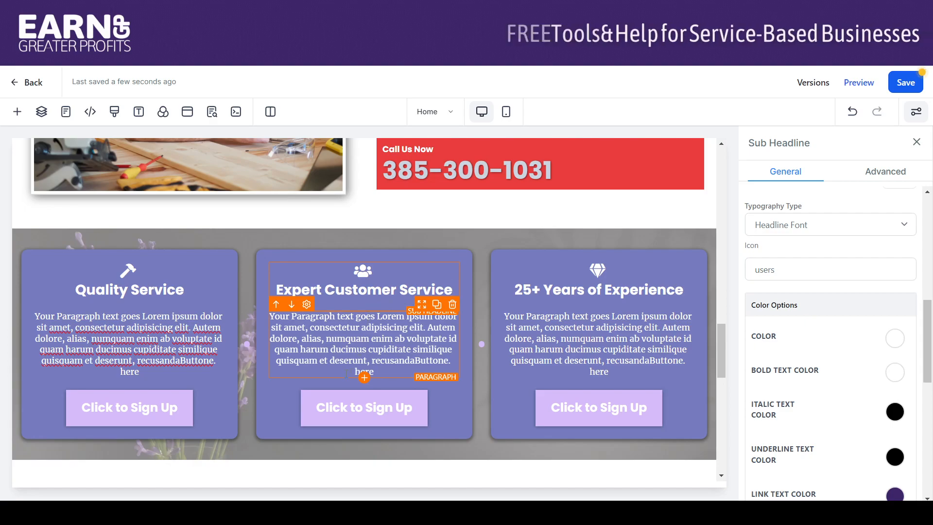
- Examine the text and link action options of the middle column's "Click to Sign Up" button
left_click(317, 419)
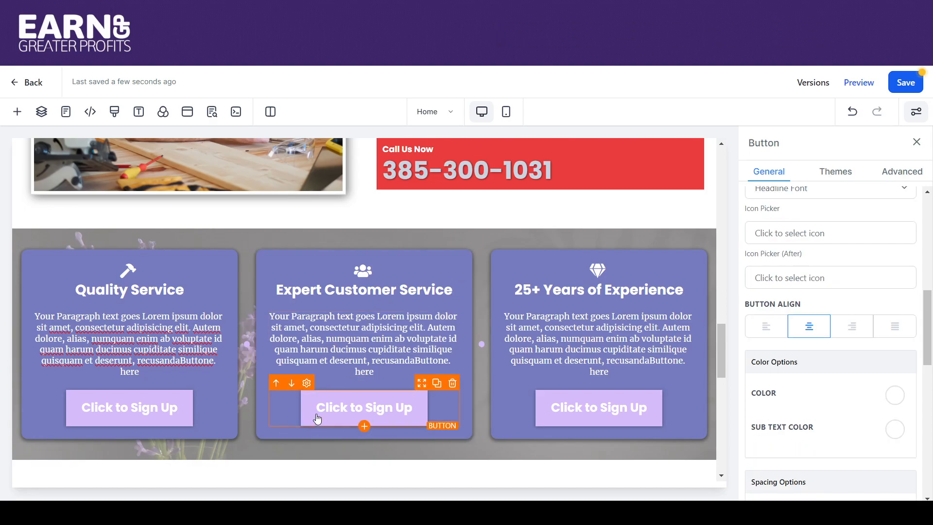
left_click_drag(929, 318, 930, 438)
left_click_drag(863, 347, 746, 349)
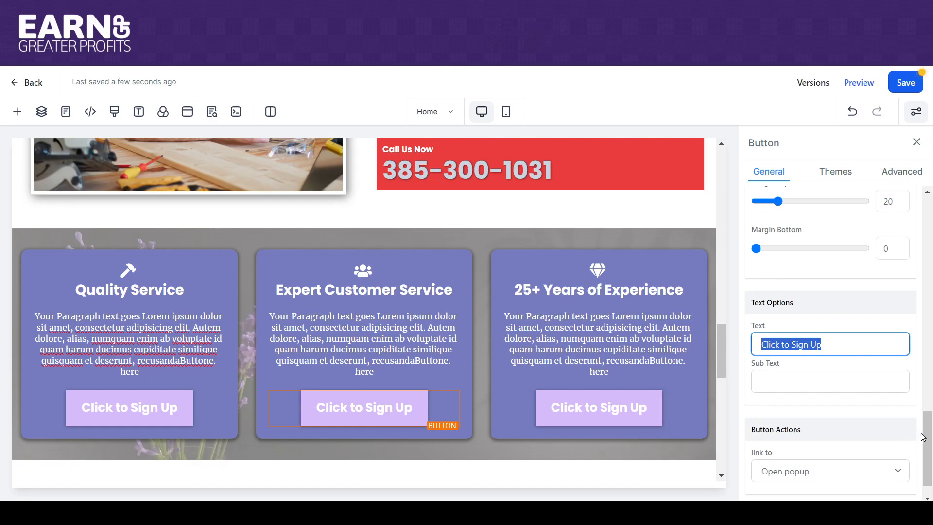
left_click_drag(928, 440, 929, 451)
left_click(904, 443)
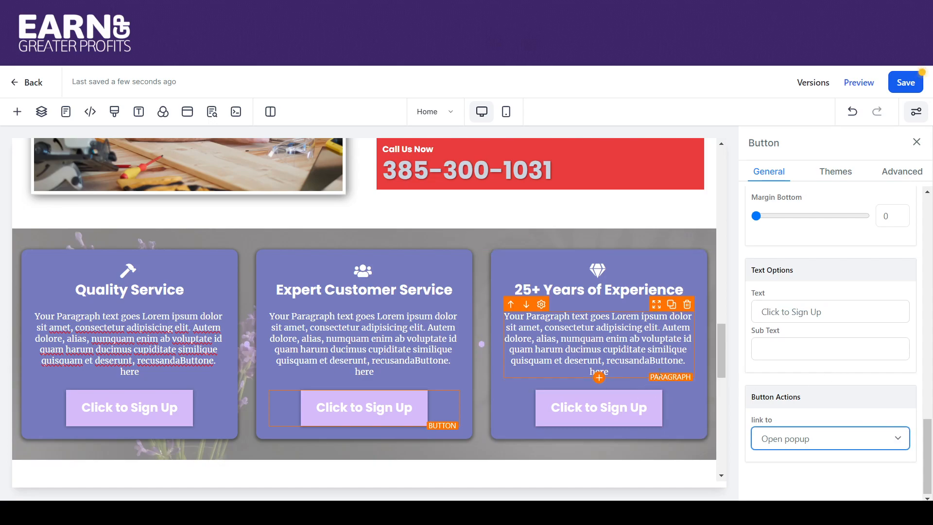
- Change the "Expert Customer Service" column's background color to light purple
left_click(470, 273)
left_click_drag(927, 387, 929, 305)
left_click(903, 354)
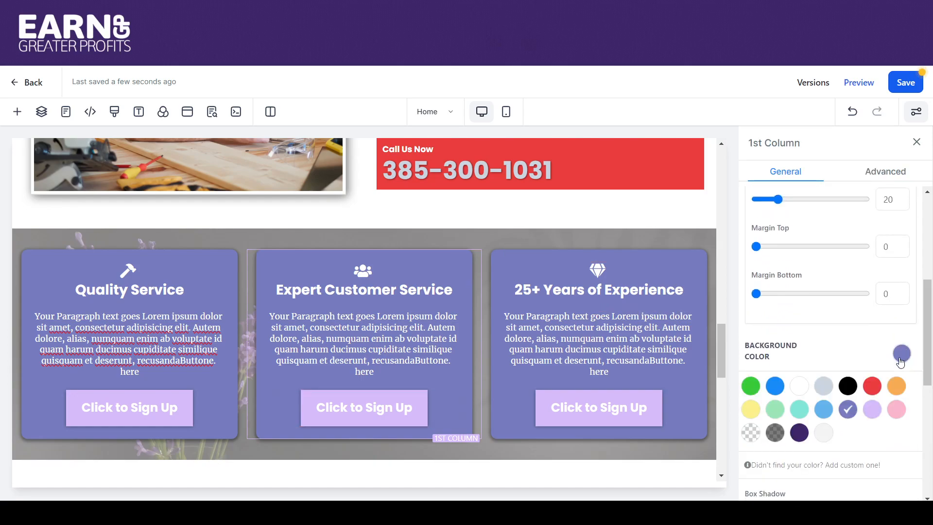
left_click(872, 411)
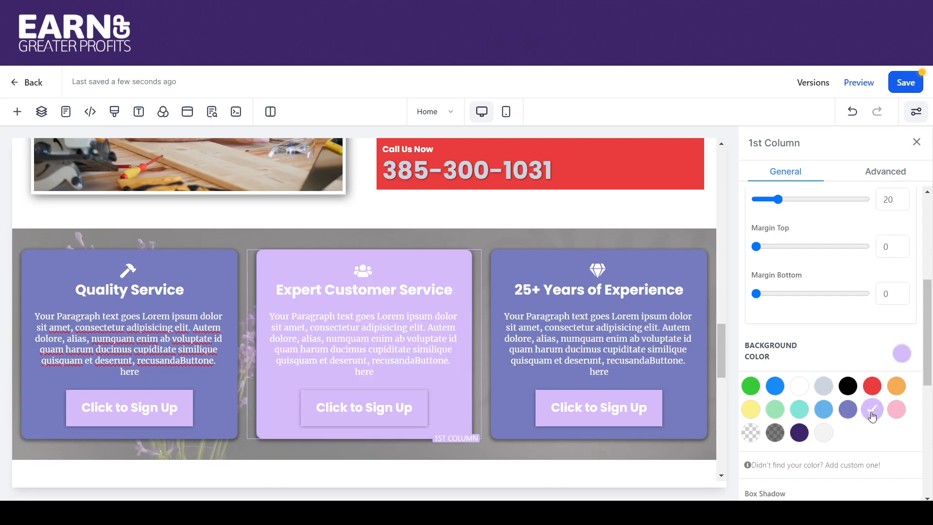
- Change the middle "Click to Sign Up" button's background color to the blue-purple of the outer columns
left_click(364, 408)
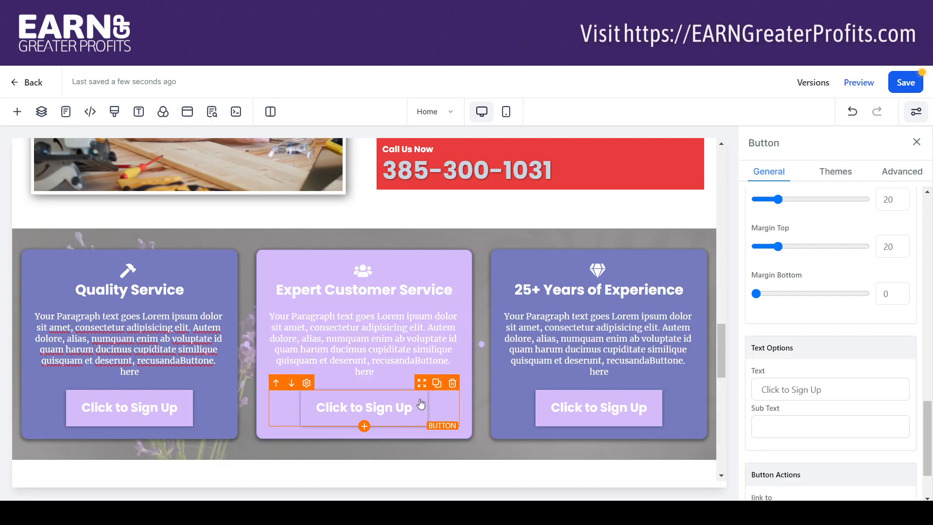
left_click_drag(929, 419, 926, 221)
left_click(902, 237)
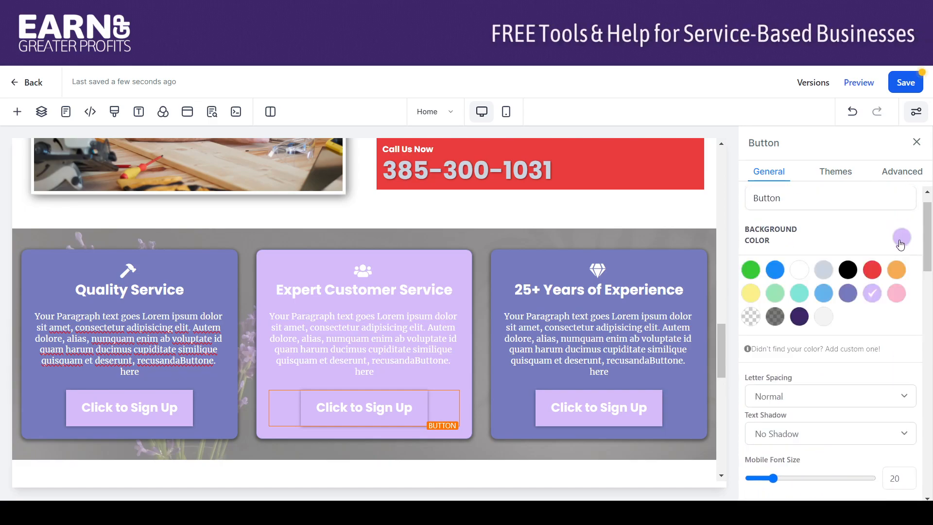
left_click(848, 294)
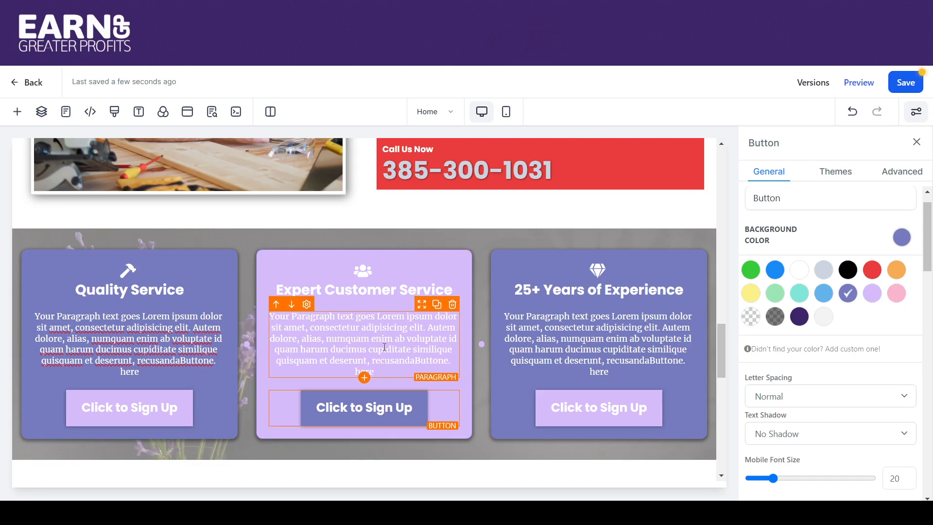
- Lengthen the middle column's paragraph by pasting a copy of its last lines on a new line below it
left_click(388, 371)
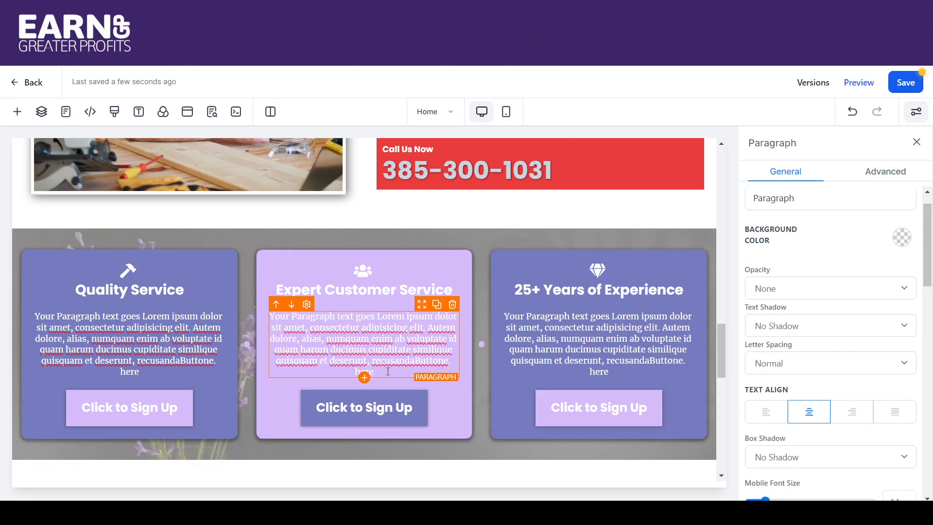
left_click_drag(377, 365, 402, 339)
key("ctrl+c")
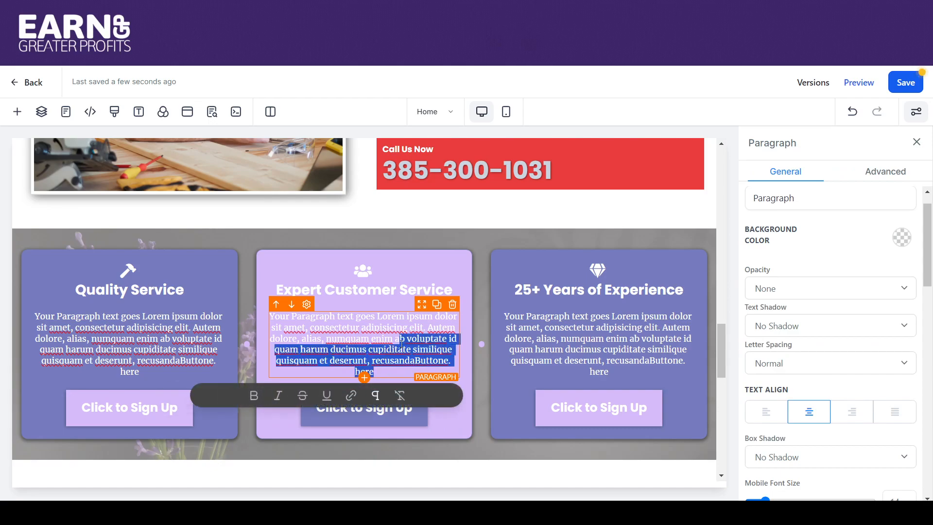
left_click(397, 367)
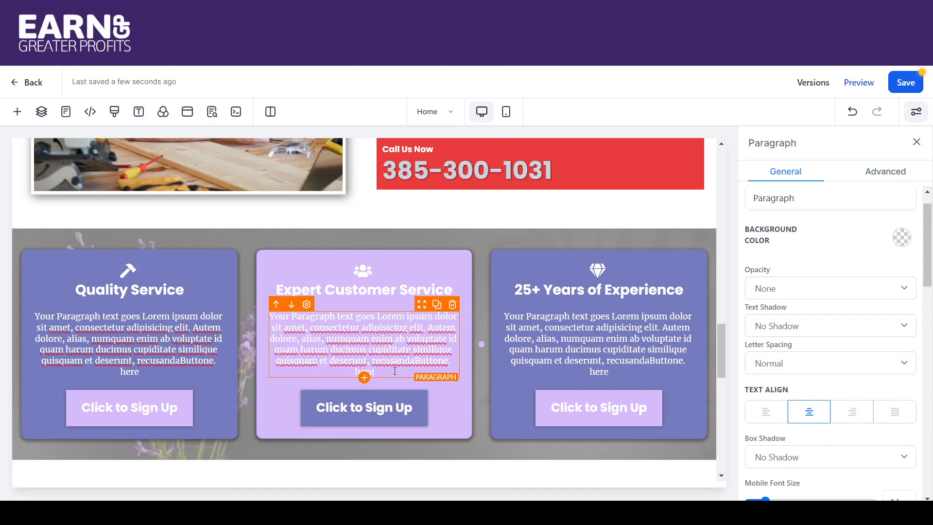
key("Return")
key("ctrl+v")
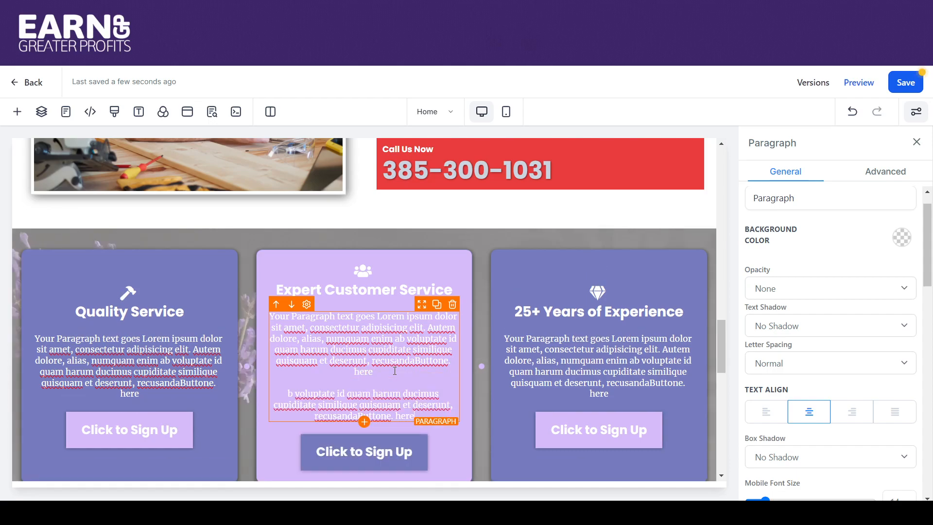
- Examine the paragraph's spacing options and the three-column row's general and advanced settings
left_click(550, 362)
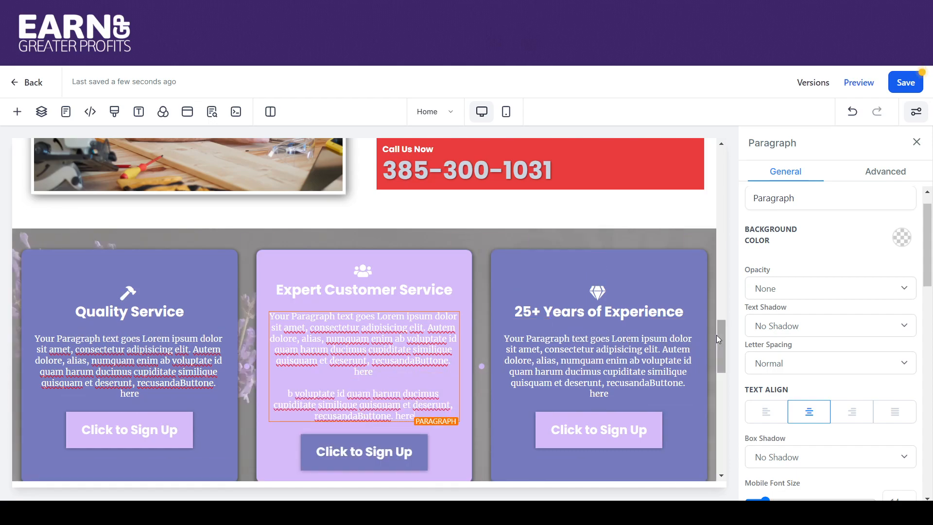
left_click_drag(722, 334, 716, 341)
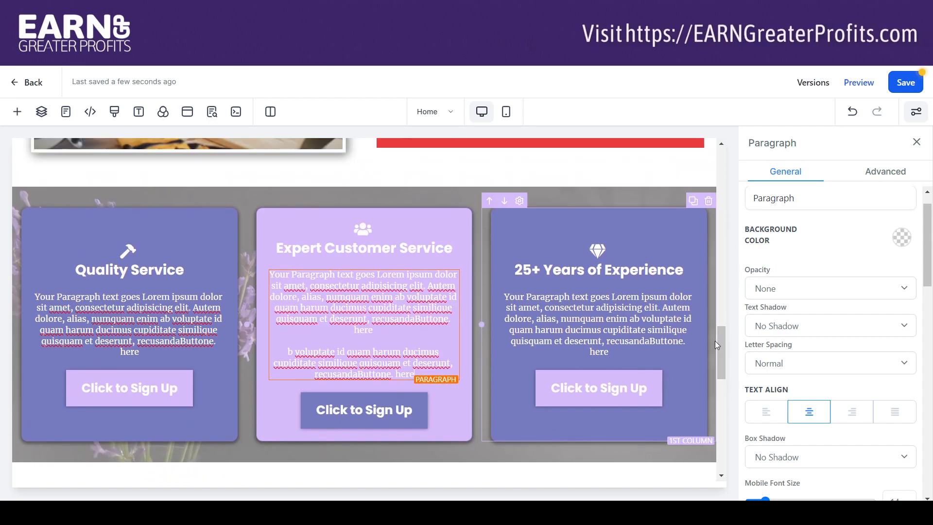
left_click_drag(928, 226, 930, 439)
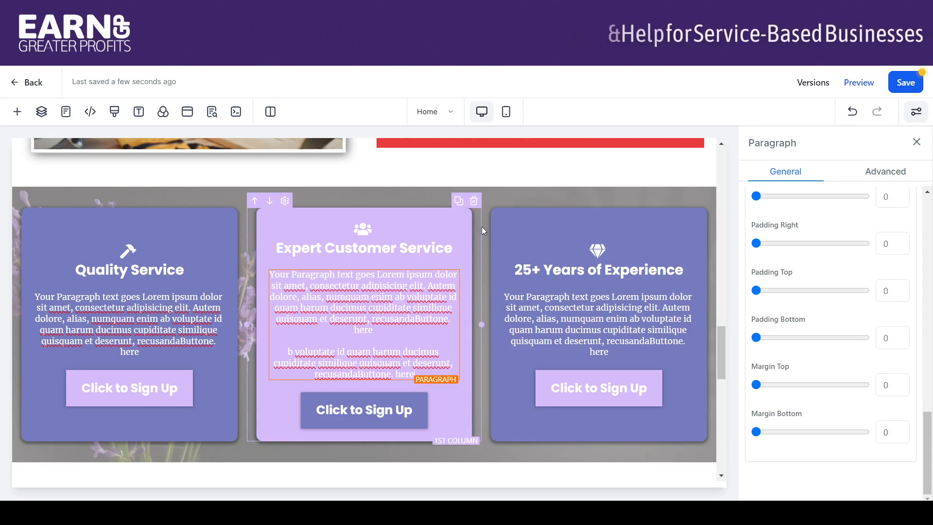
left_click(483, 202)
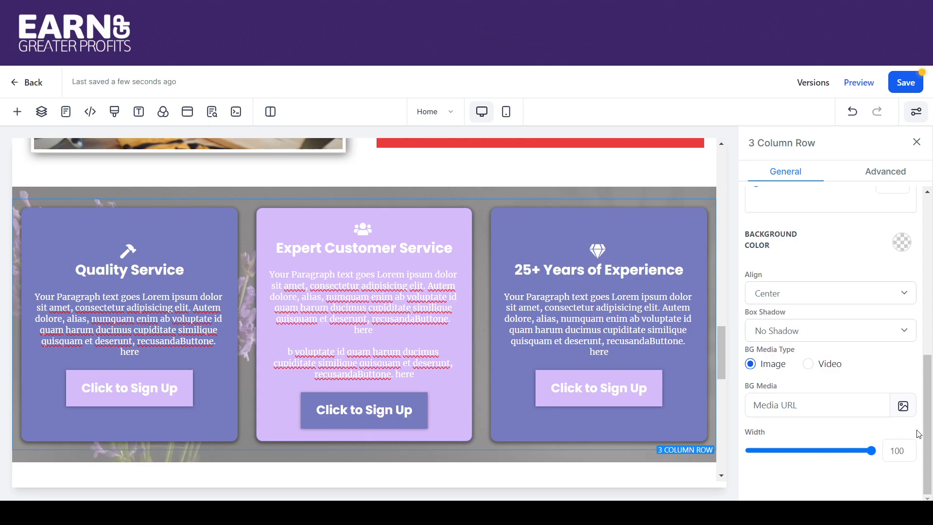
left_click_drag(931, 437, 922, 405)
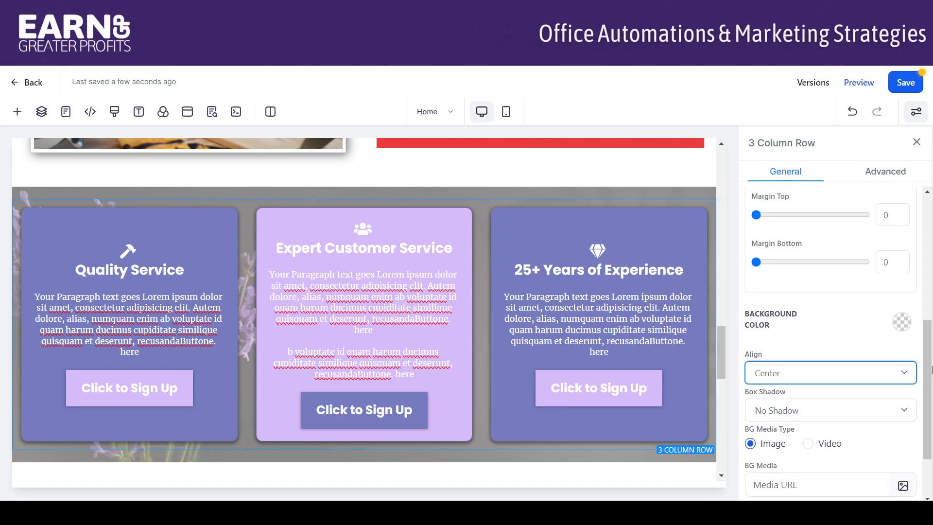
left_click_drag(929, 358, 929, 226)
left_click(880, 176)
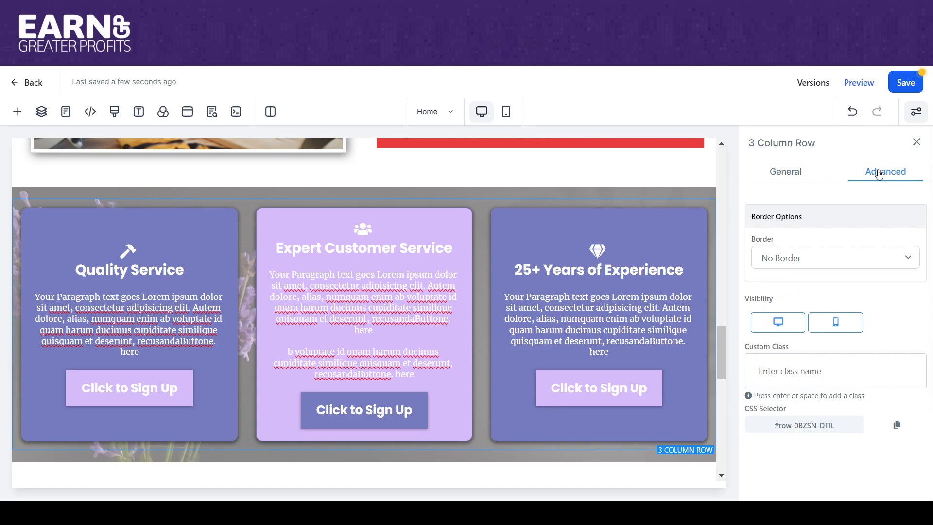
left_click(795, 173)
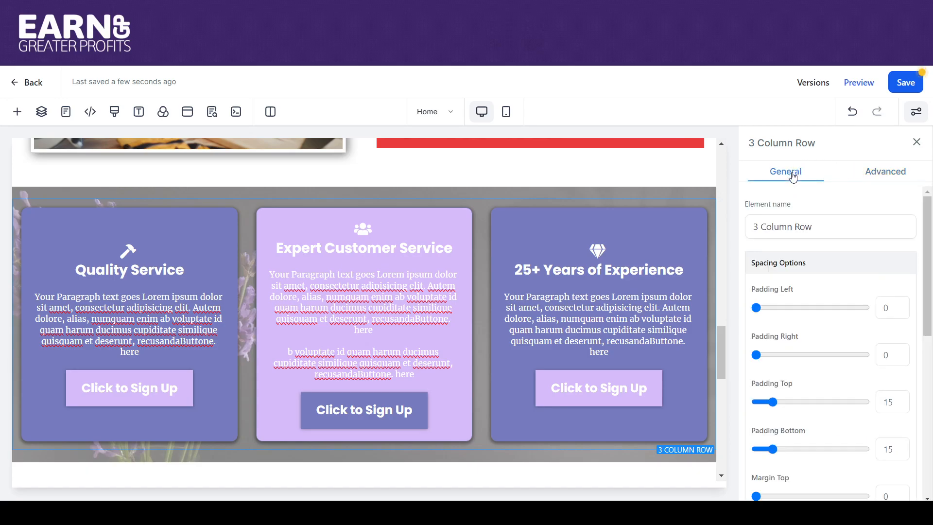
left_click_drag(929, 230, 930, 396)
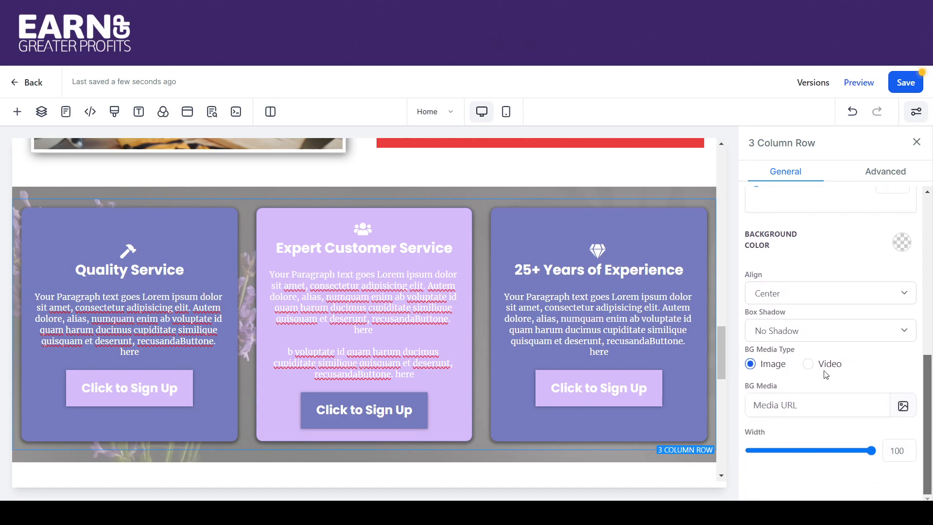
- Try Horizontal content alignment in the layout of the "Expert Customer Service" column
left_click(475, 234)
left_click_drag(930, 365, 930, 418)
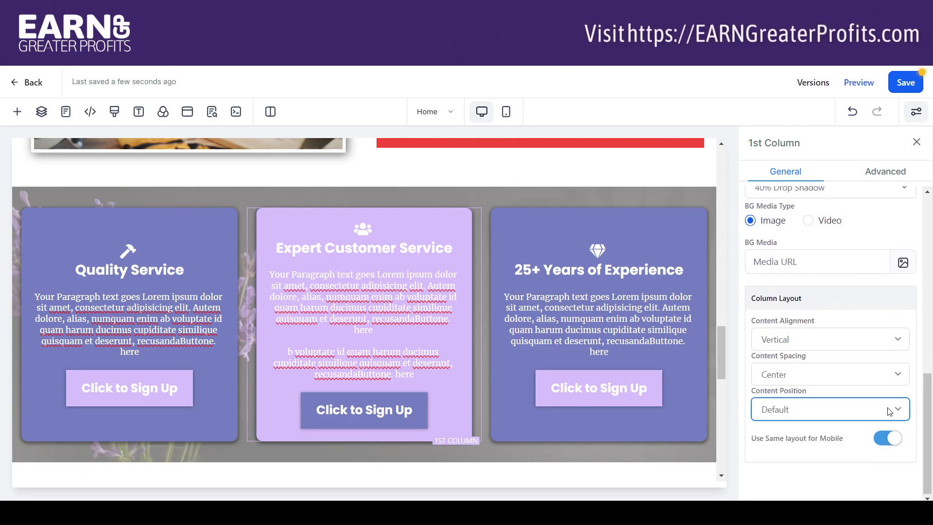
left_click(863, 348)
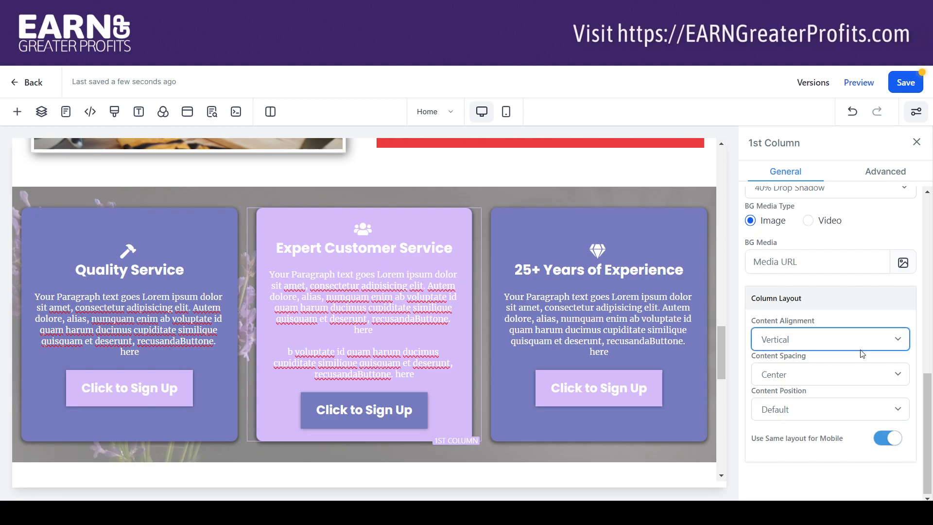
left_click(860, 373)
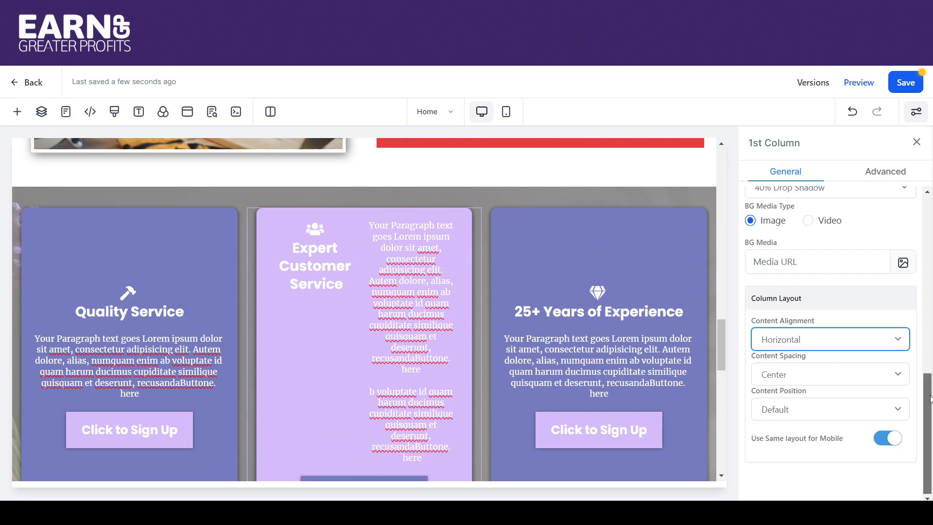
- Narrow the middle column slightly by moving its boundary with the "25+ Years of Experience" column
left_click_drag(719, 356, 726, 363)
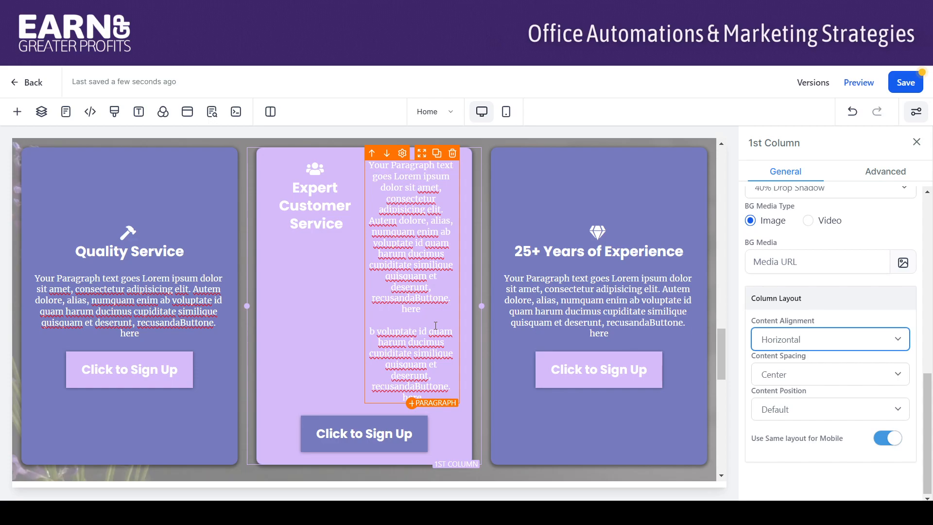
mouse_move(481, 313)
left_mouse_down()
mouse_move(516, 311)
mouse_move(484, 305)
mouse_move(619, 293)
mouse_move(699, 269)
mouse_move(475, 304)
left_mouse_up()
left_click(480, 303)
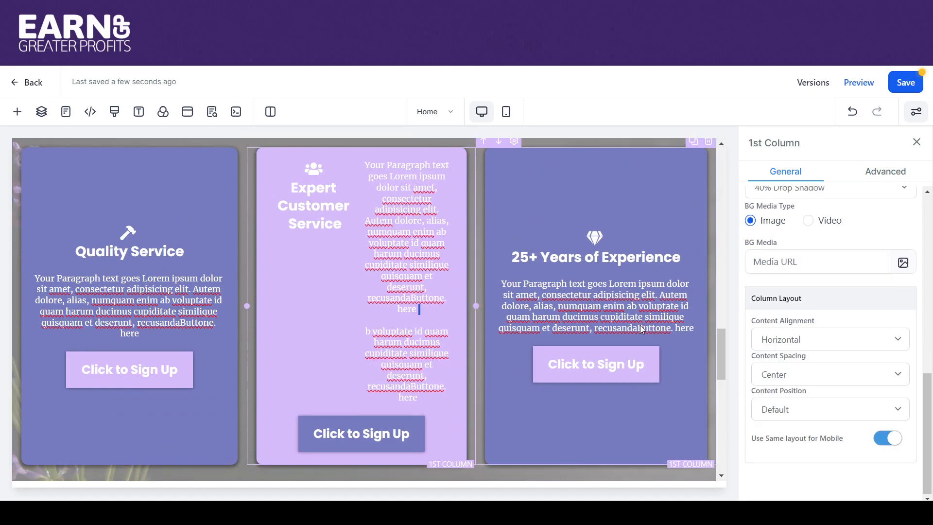
- Restore the middle column's content alignment to Vertical, and try Left content spacing before returning it to Center
left_click(814, 363)
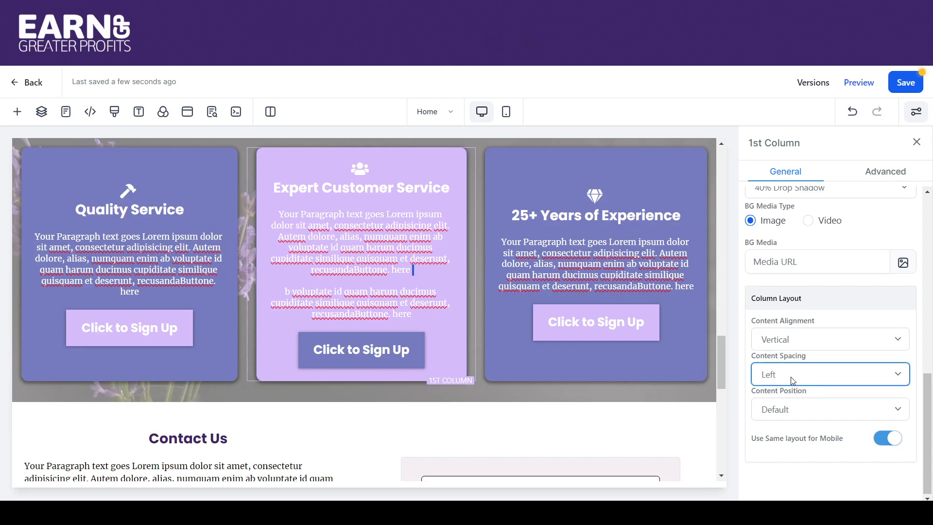
left_click(793, 395)
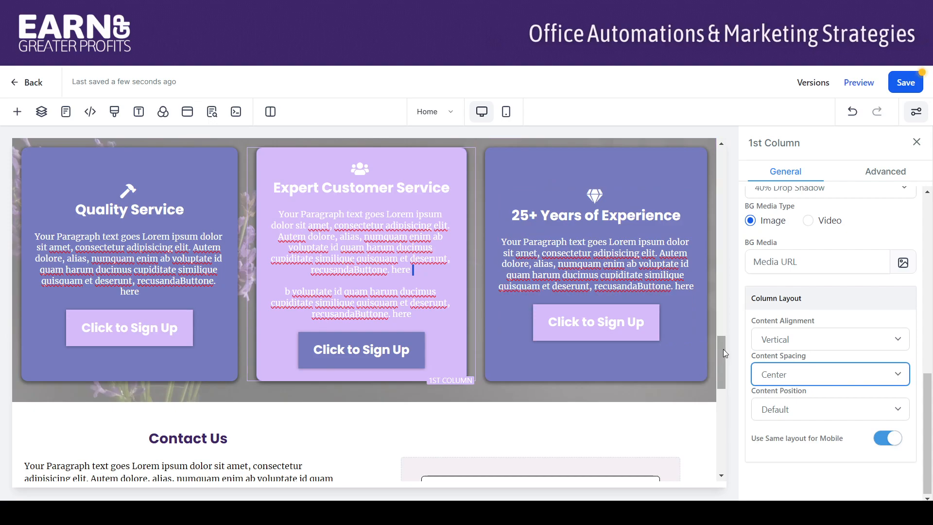
- Duplicate the whole three-column call-to-action section
scroll(723, 351, "up", 2)
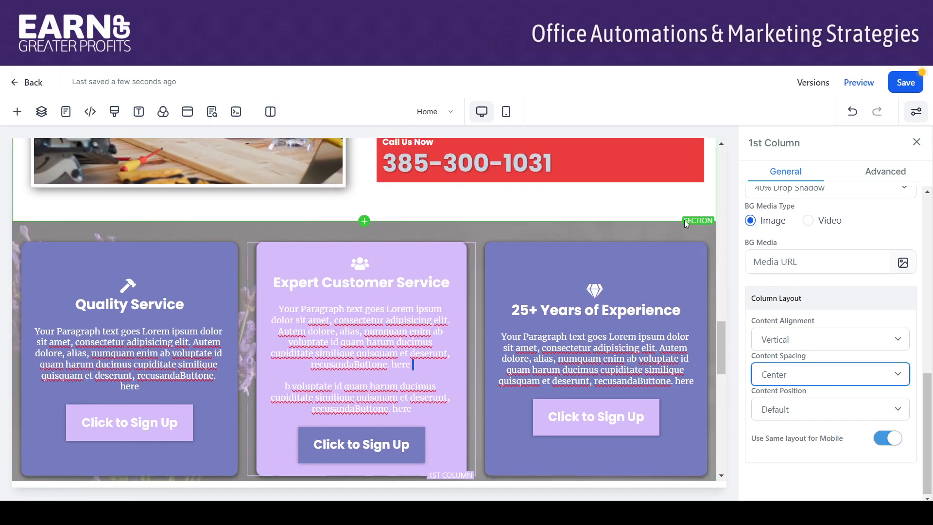
left_click(694, 229)
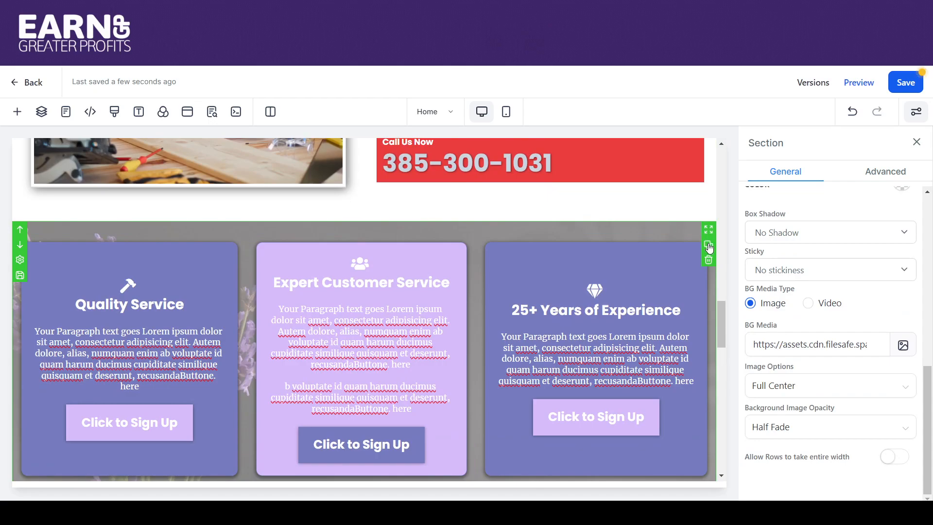
left_click(709, 248)
- Delete the "Click to Sign Up" button from the middle column of the duplicated section
left_click_drag(722, 306, 723, 353)
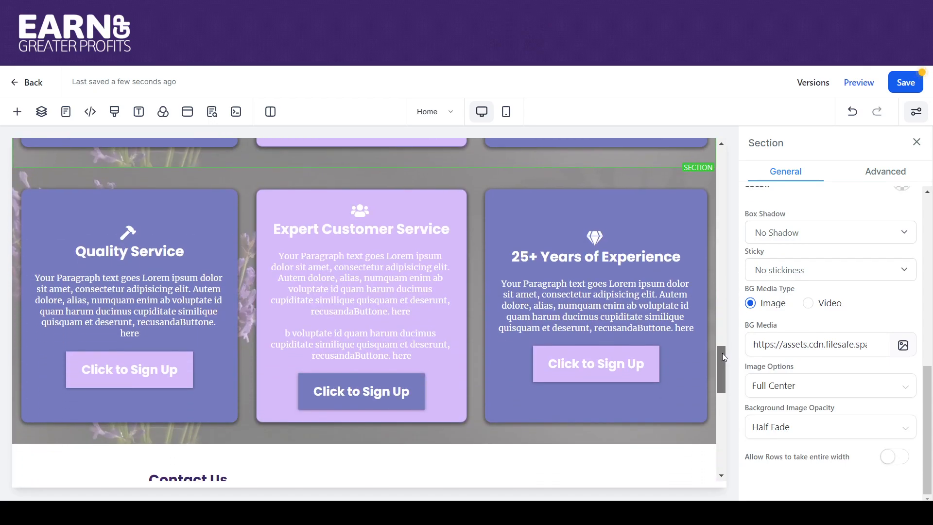
left_click(222, 206)
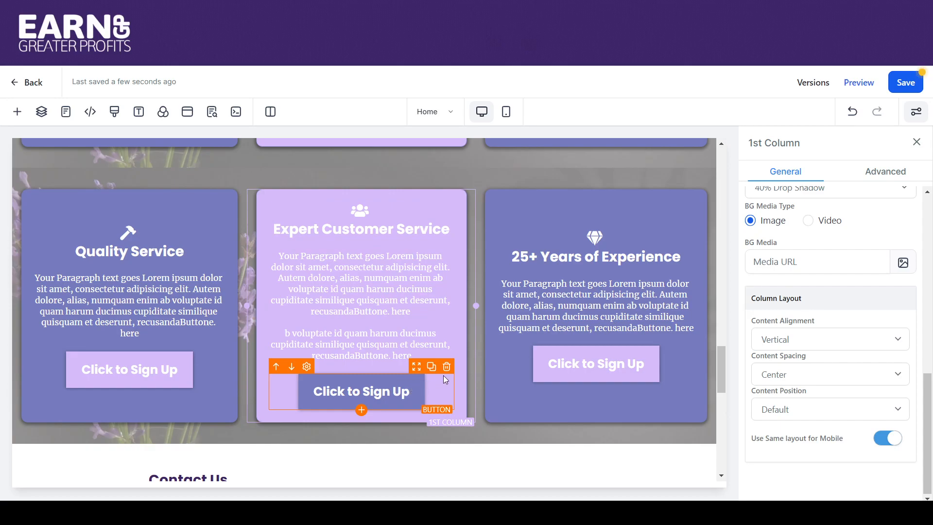
left_click(447, 368)
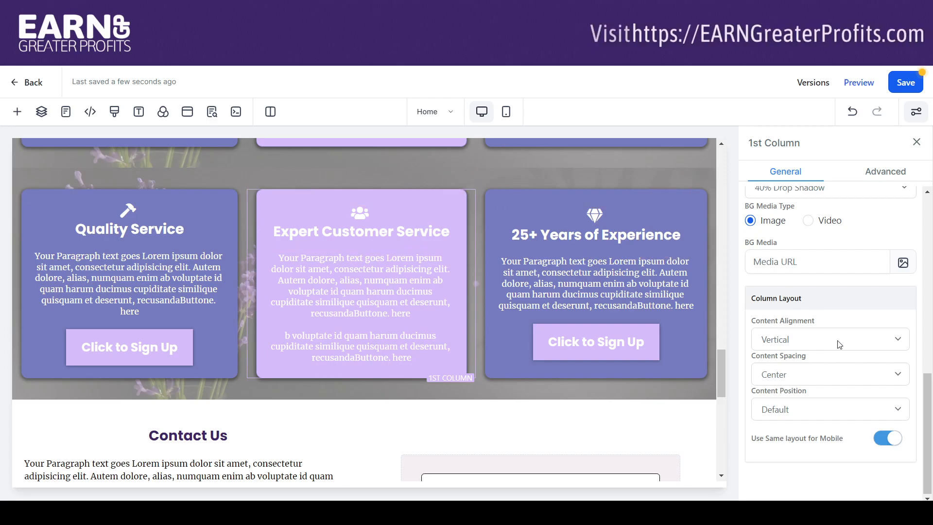
- Make the duplicated section's middle column background transparent and set its box shadow to No Shadow
left_click_drag(927, 405, 923, 293)
scroll(915, 342, "down", 1)
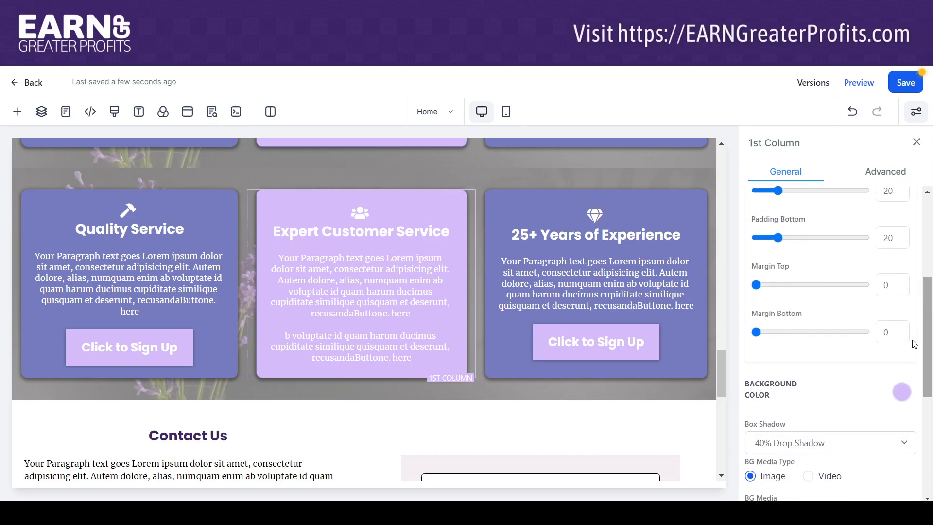
left_click(901, 396)
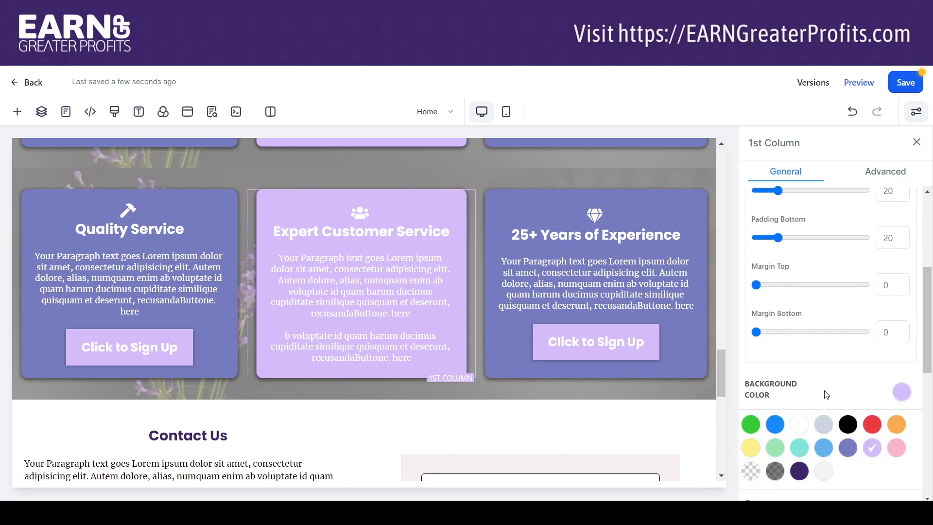
left_click(749, 472)
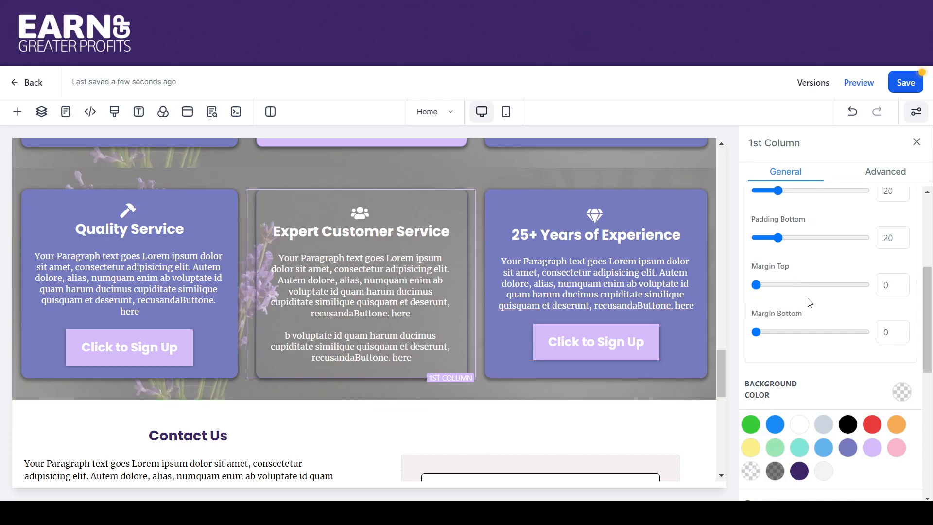
left_click_drag(926, 282, 932, 350)
left_click(826, 353)
left_click(831, 380)
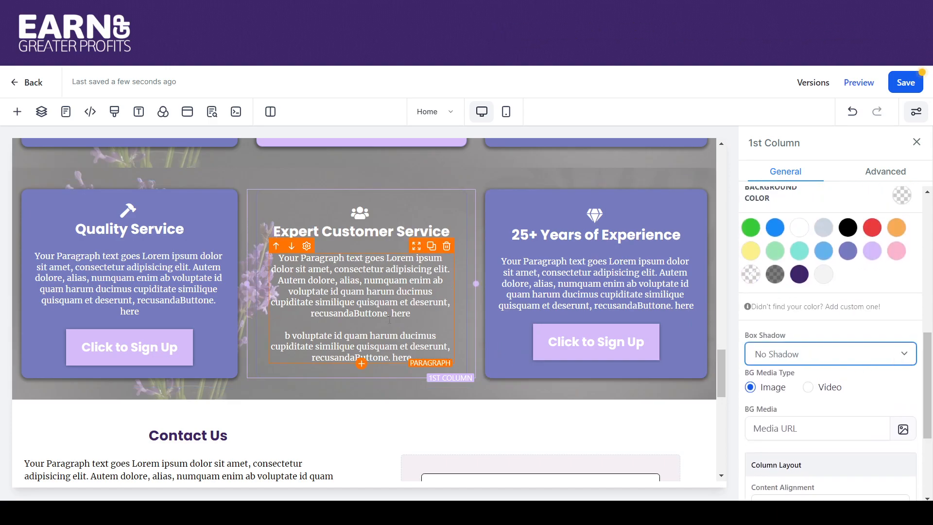
- Set the duplicated section's middle column border to No Border
left_click(887, 172)
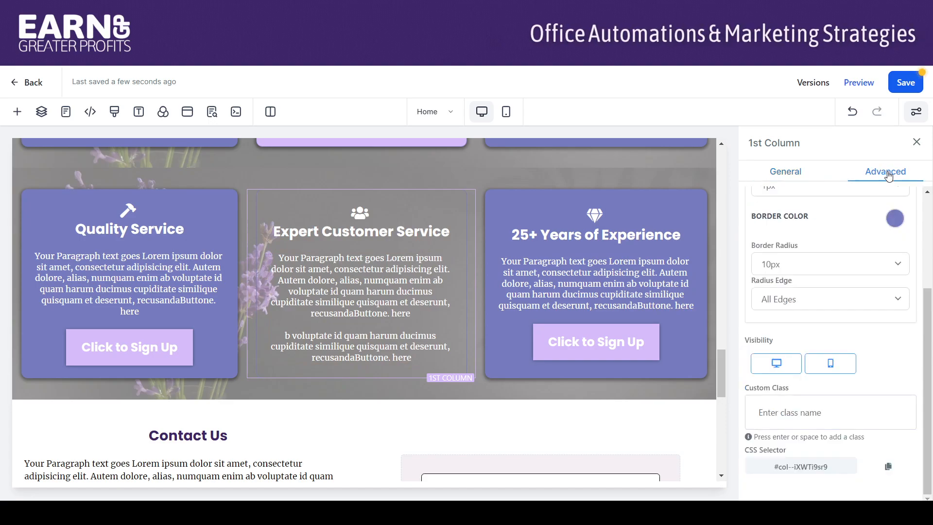
left_click(895, 218)
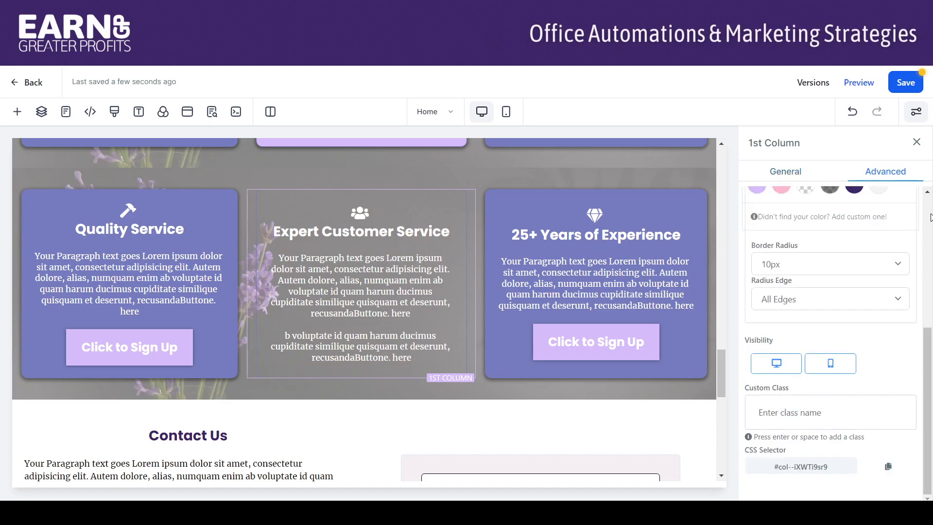
scroll(881, 267, "up", 5)
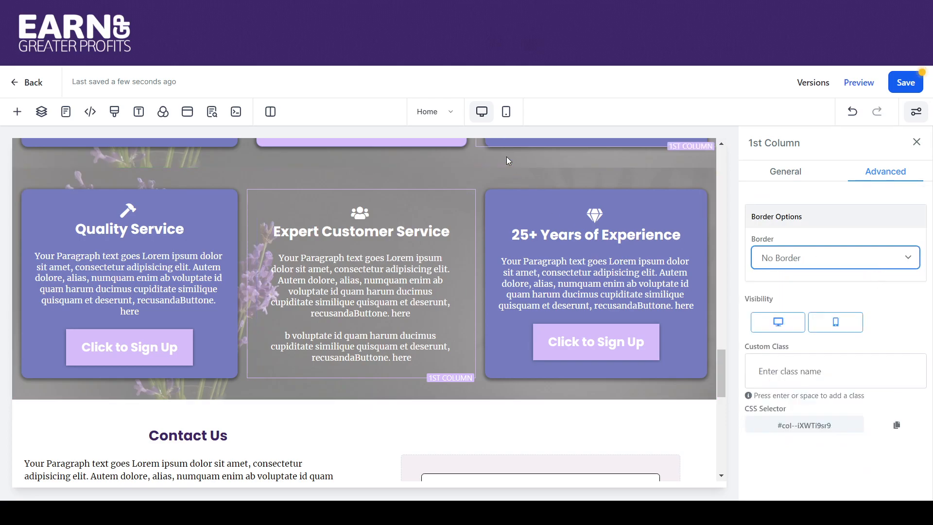
left_click(511, 177)
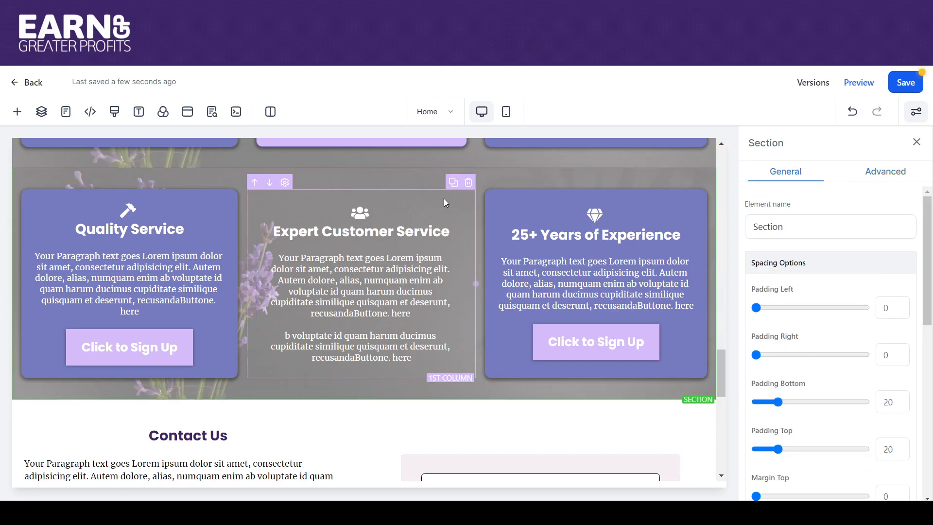
- Give the "Expert Customer Service" sub headline and the paragraph below it light purple backgrounds in the duplicated section
left_click(423, 225)
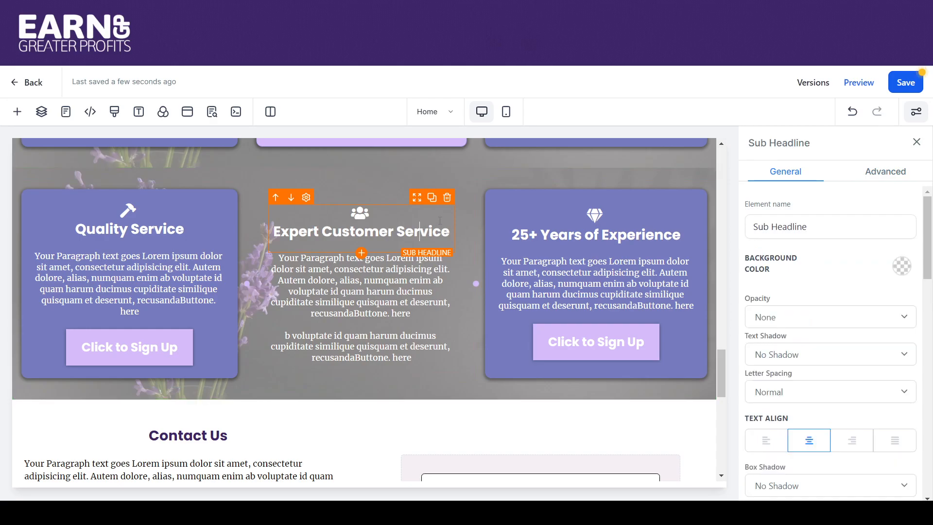
left_click(902, 266)
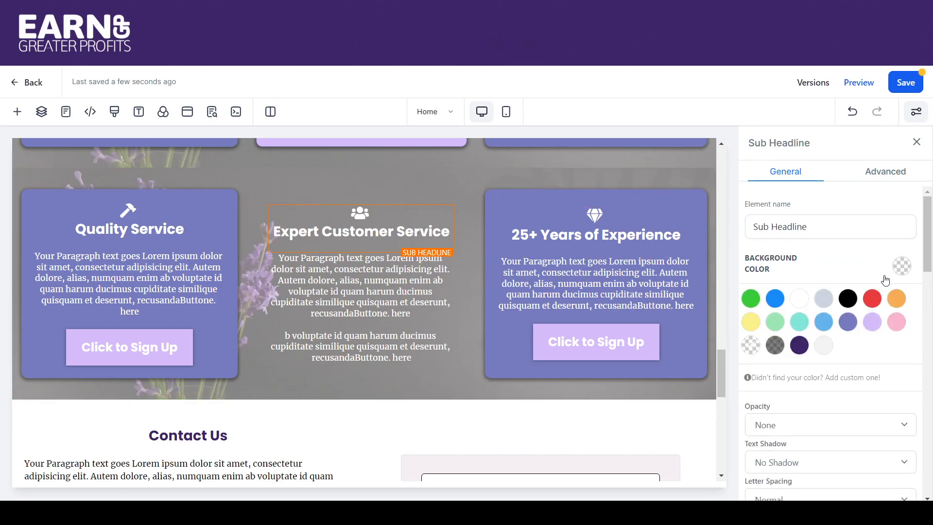
left_click(869, 323)
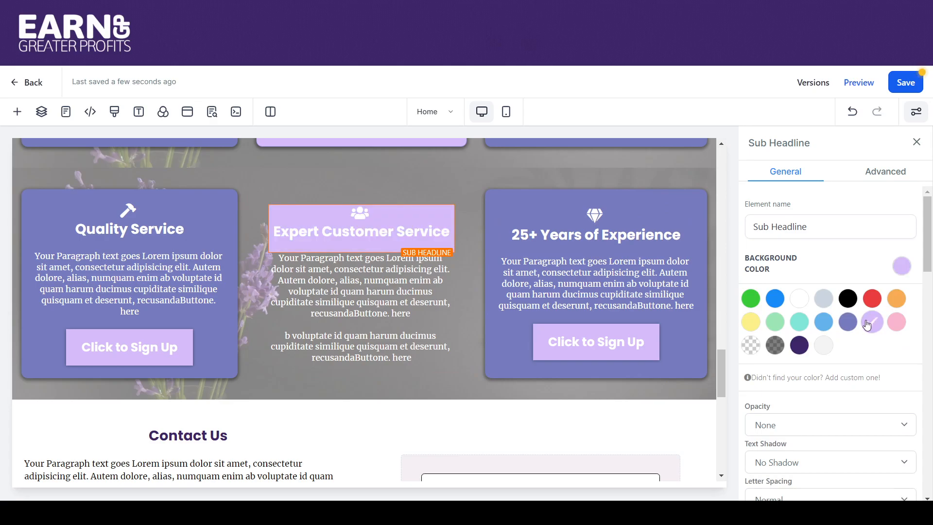
left_click(387, 269)
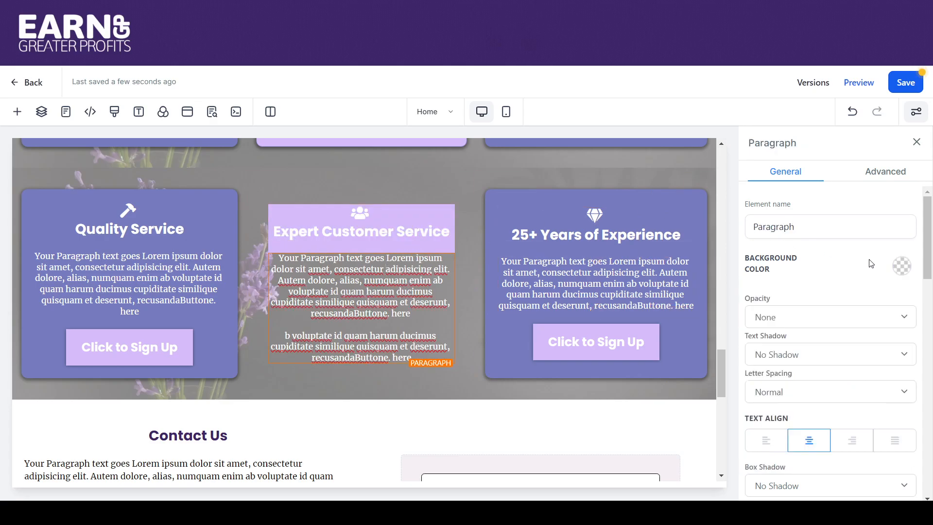
left_click(902, 267)
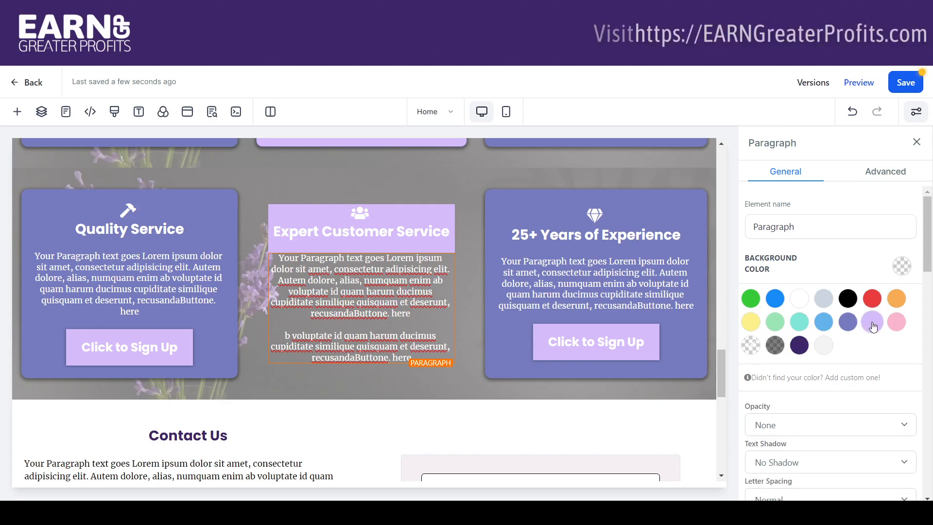
left_click(872, 321)
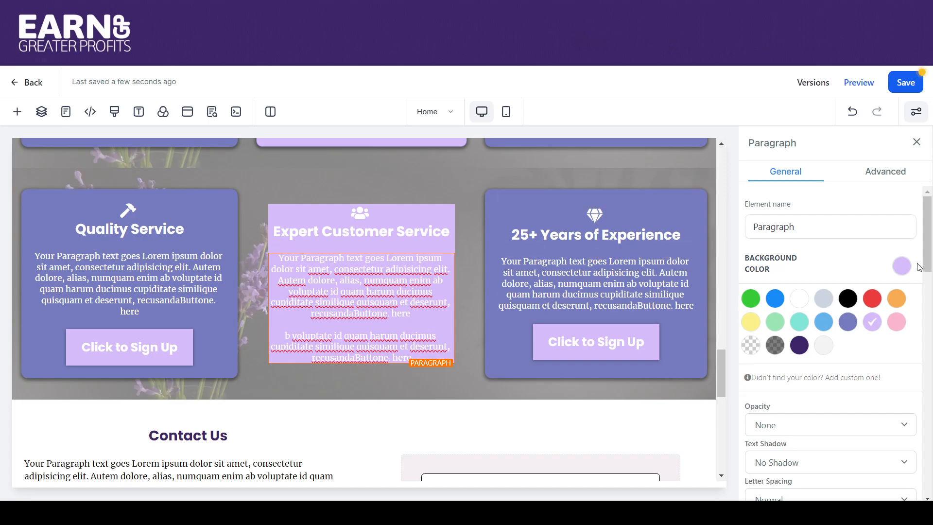
- Set the left, right, top and bottom padding of the duplicated section's middle paragraph to 20
left_click_drag(927, 242, 932, 453)
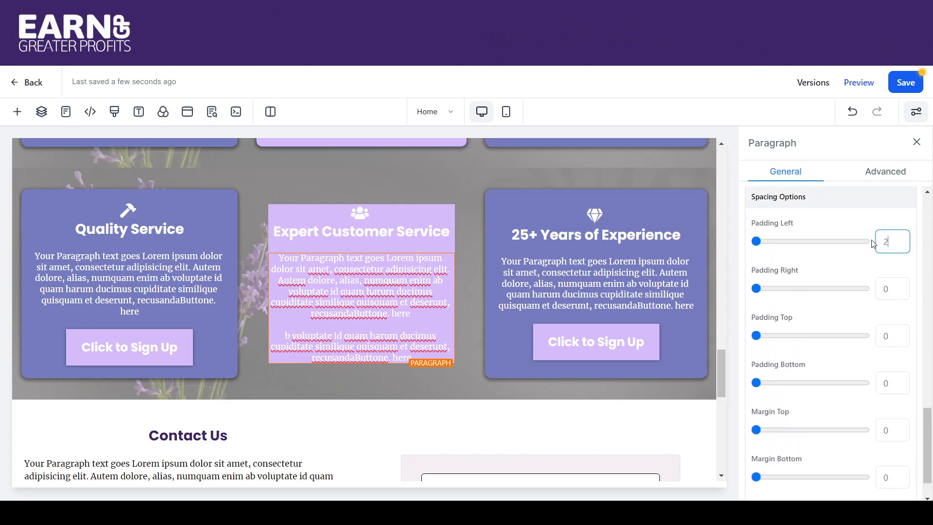
type("0")
key("Tab")
type("2")
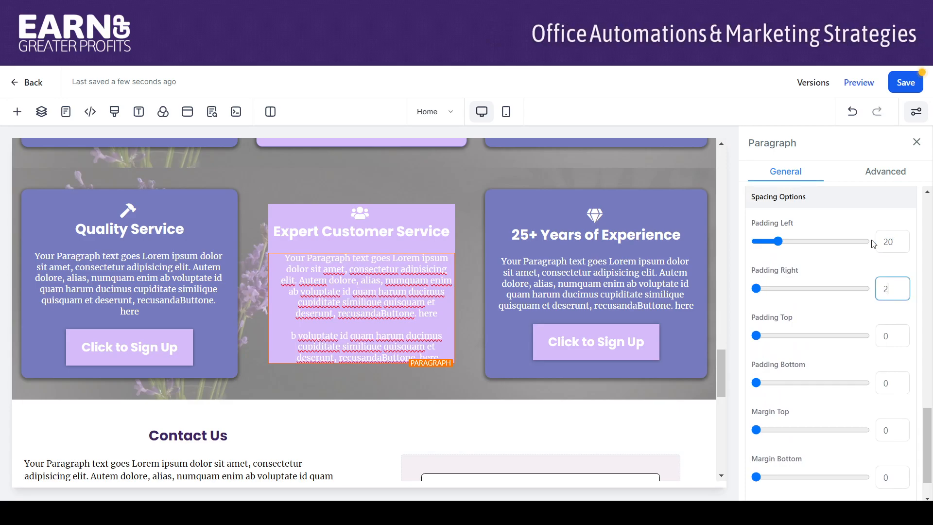
type("0")
key("Tab")
type("2")
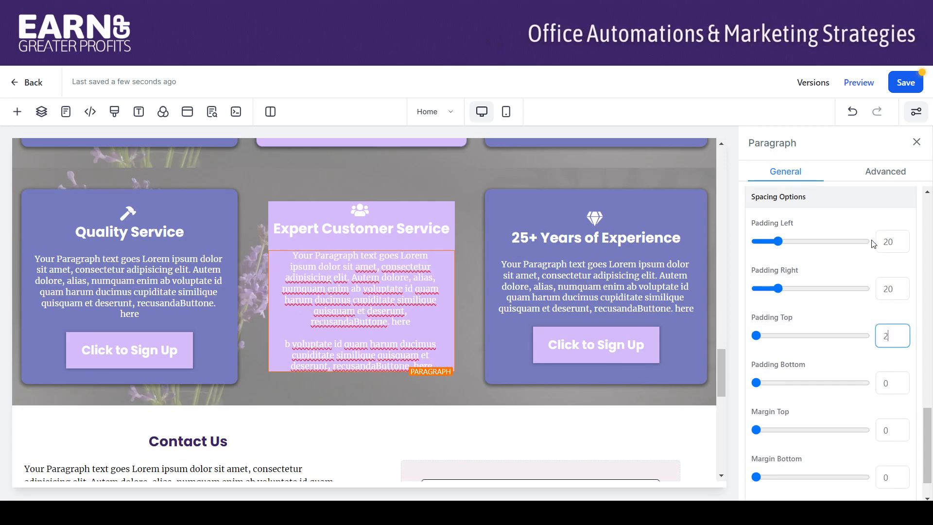
type("0")
key("Tab")
type("20")
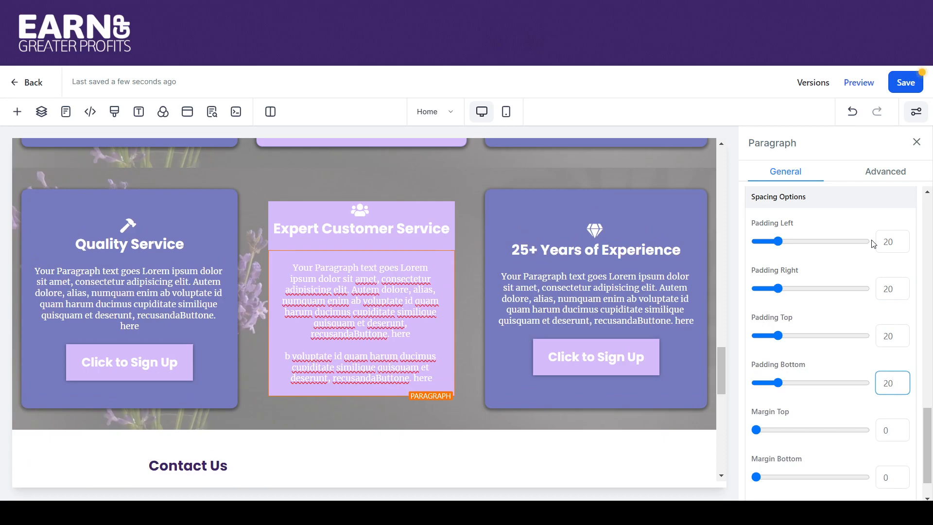
- Set the left, right and top padding of the "Expert Customer Service" sub headline in the duplicated section to 20
left_click(364, 216)
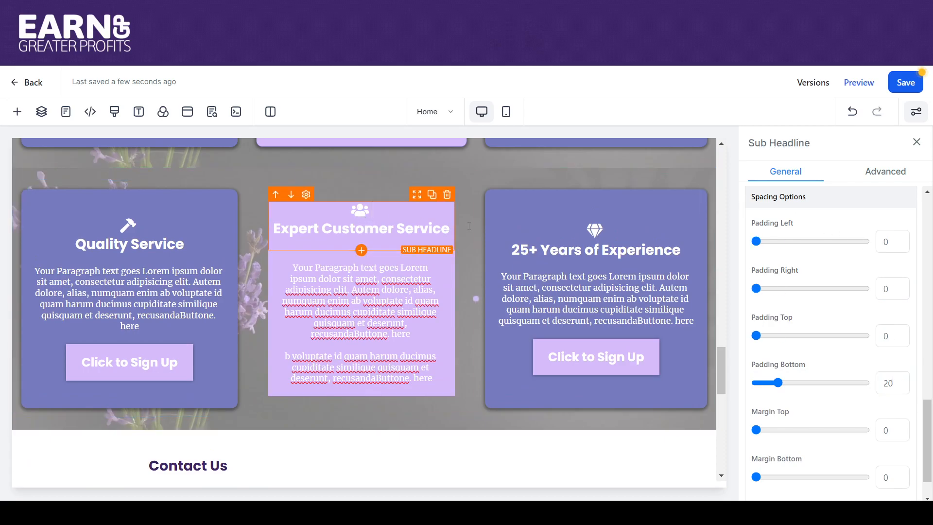
type("2")
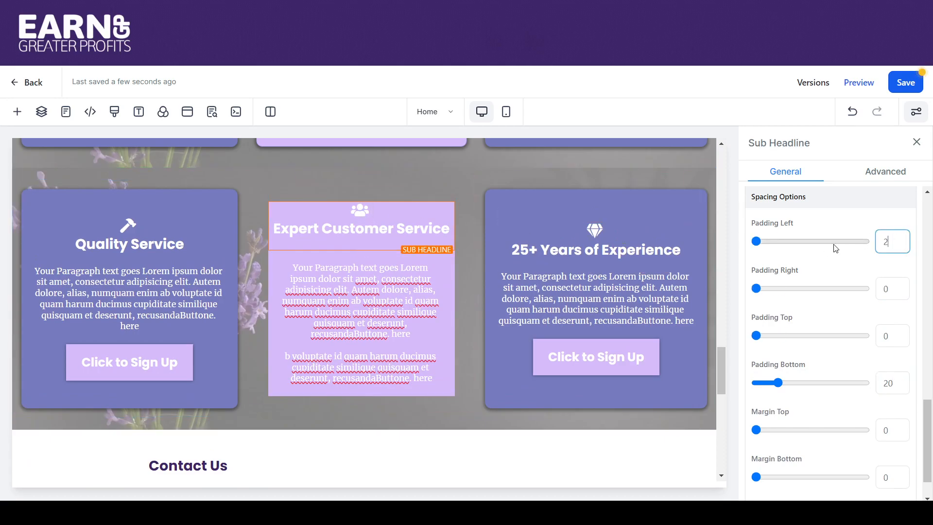
type("0")
key("Tab")
type("20")
key("Tab")
type("20")
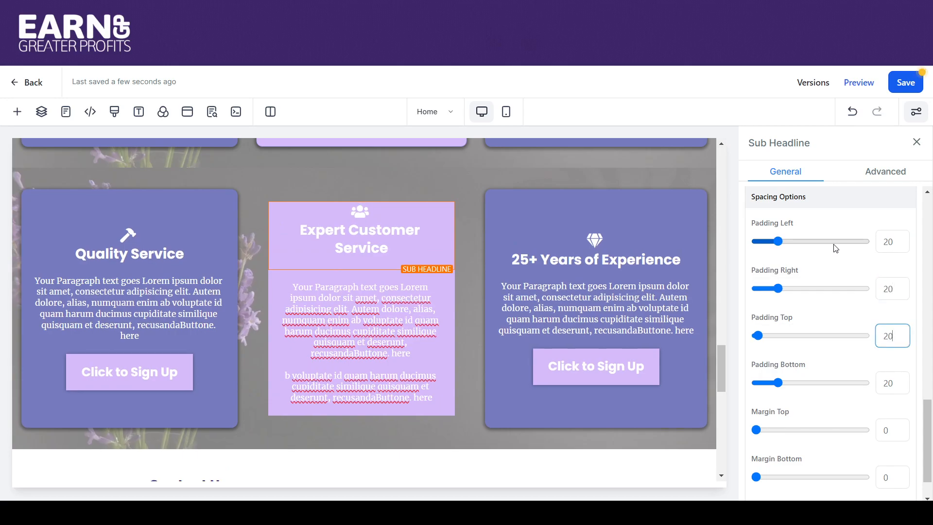
key("Tab")
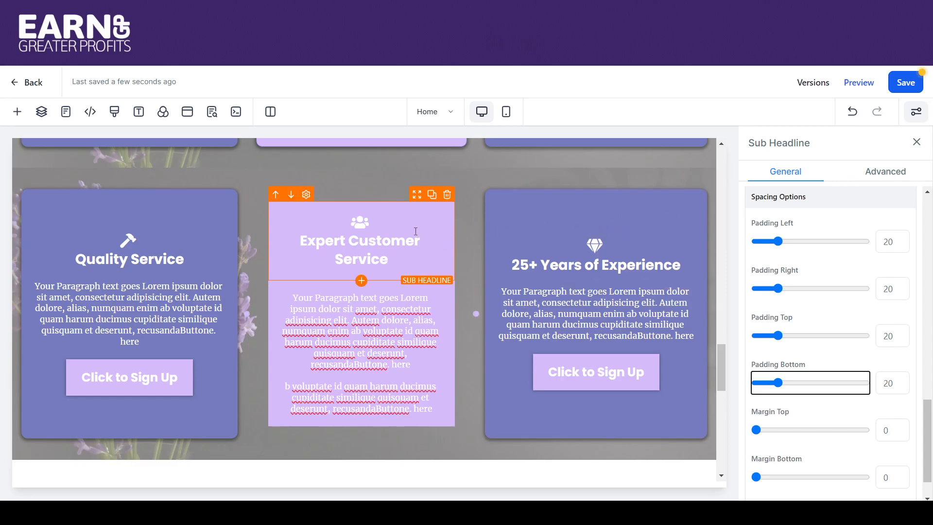
- Give the "Expert Customer Service" sub headline a solid 1px Top Border in light purple
left_click(881, 178)
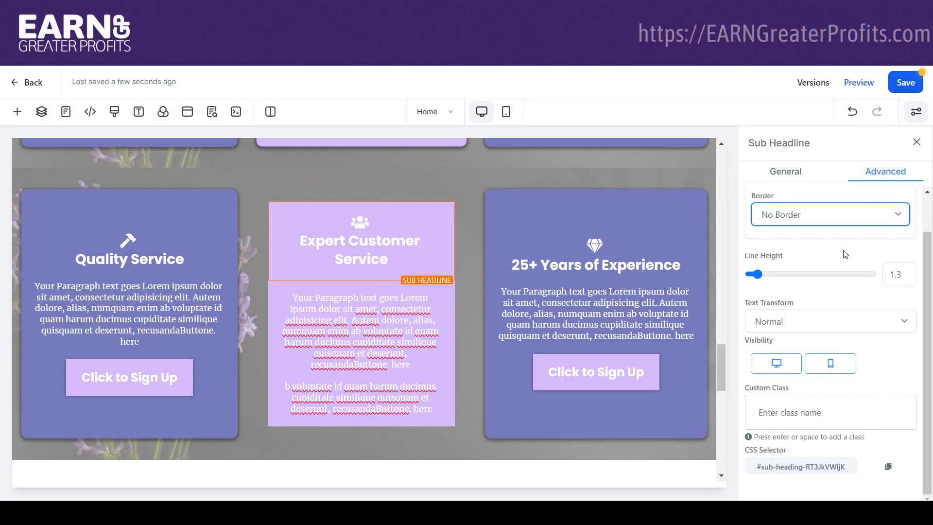
left_click(838, 264)
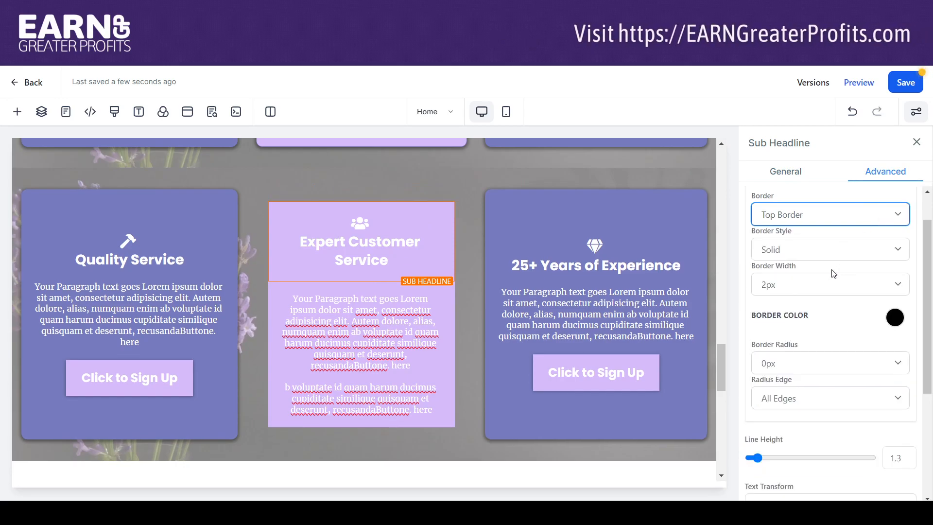
left_click(811, 351)
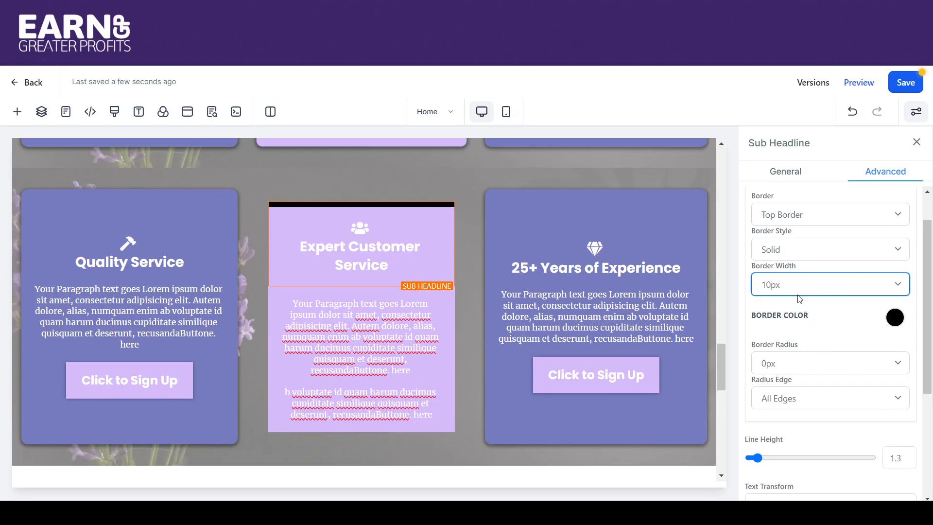
left_click(800, 309)
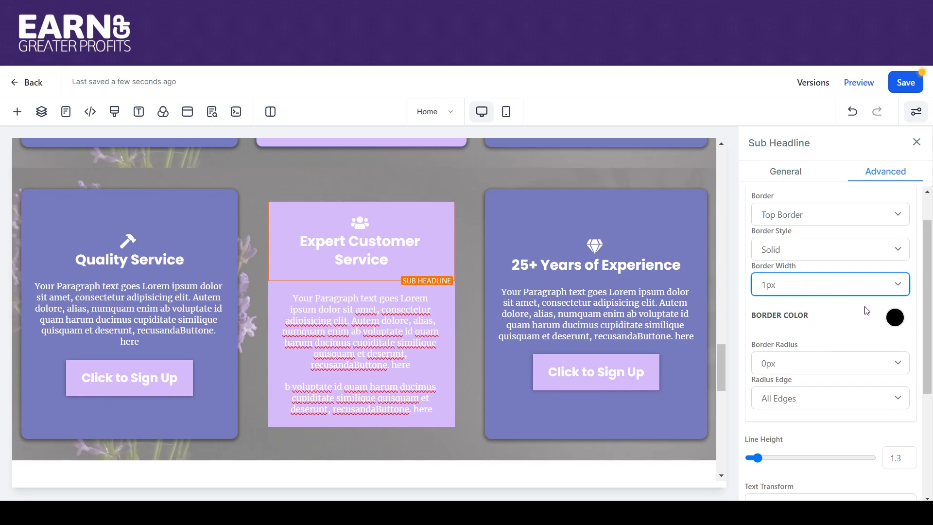
left_click(895, 317)
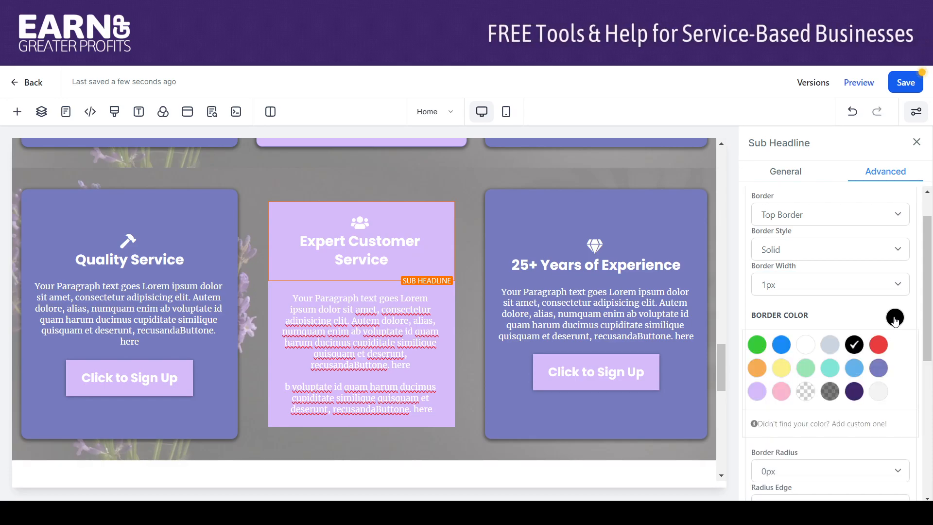
left_click(757, 394)
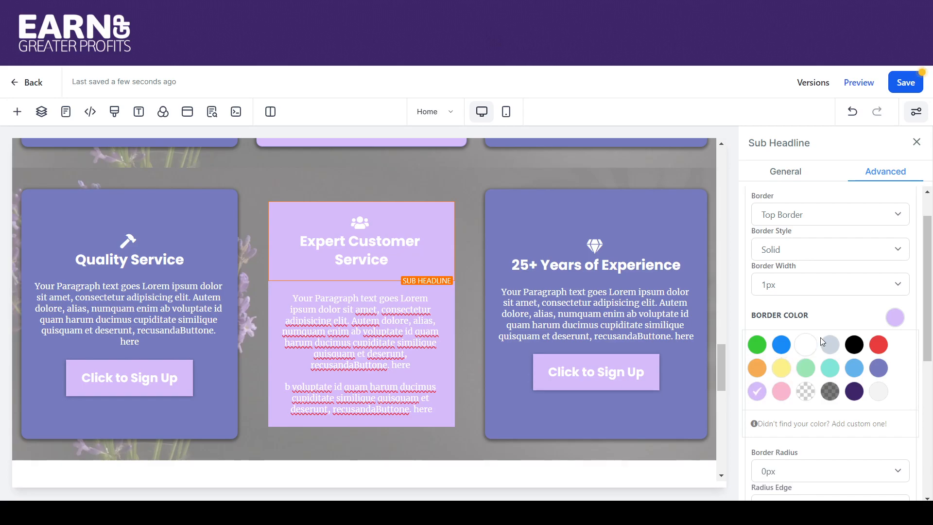
- Round the sub headline's corners with a 10px border radius on Top Only Edges
scroll(923, 302, "down", 3)
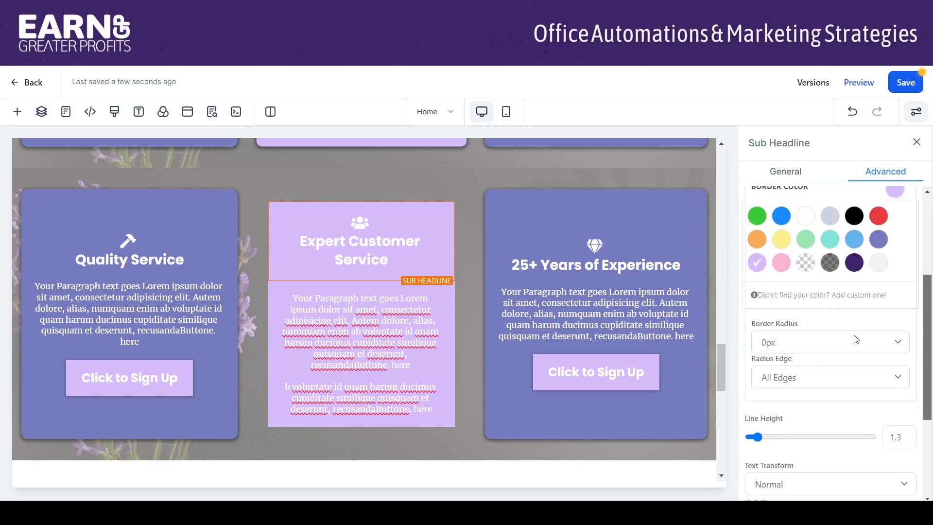
left_click(802, 226)
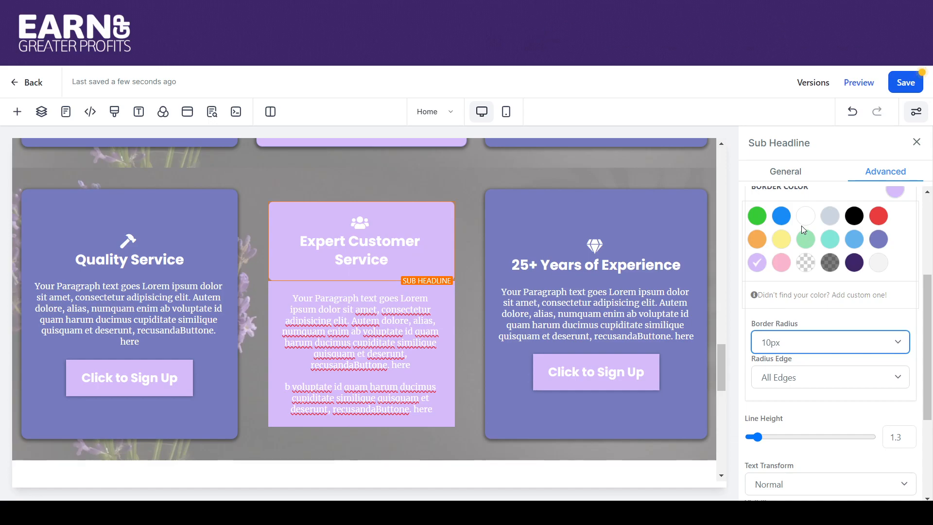
left_click(813, 380)
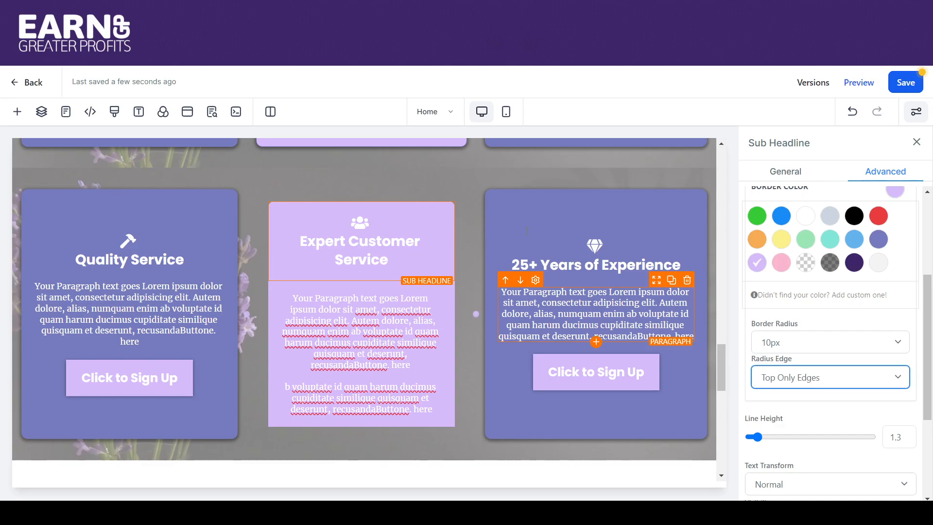
- Give the paragraph below the "Expert Customer Service" sub headline a light purple Full Border
left_click(440, 325)
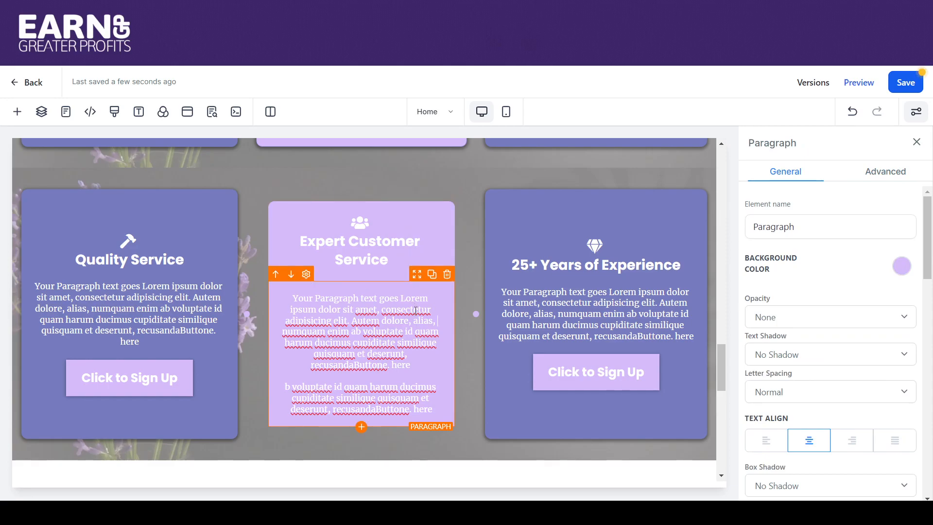
left_click(904, 172)
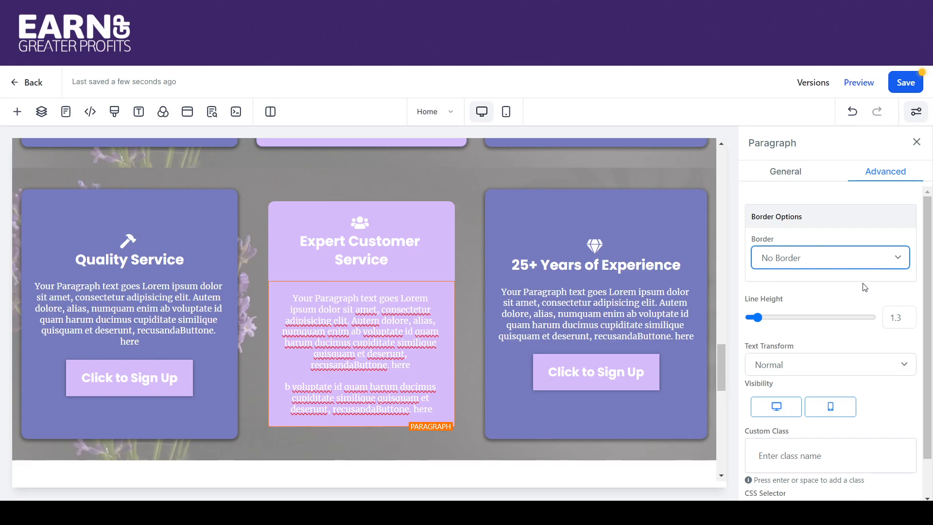
key("Down")
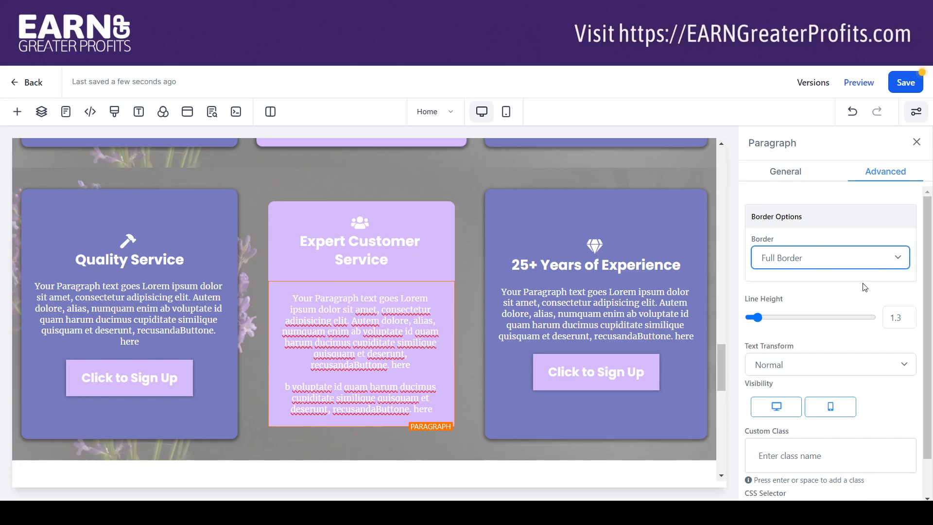
left_click(895, 360)
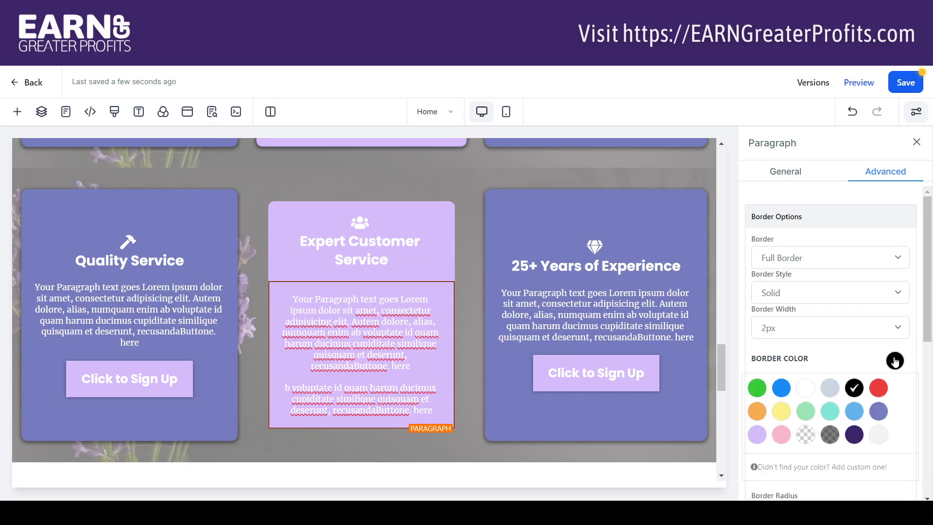
left_click(756, 436)
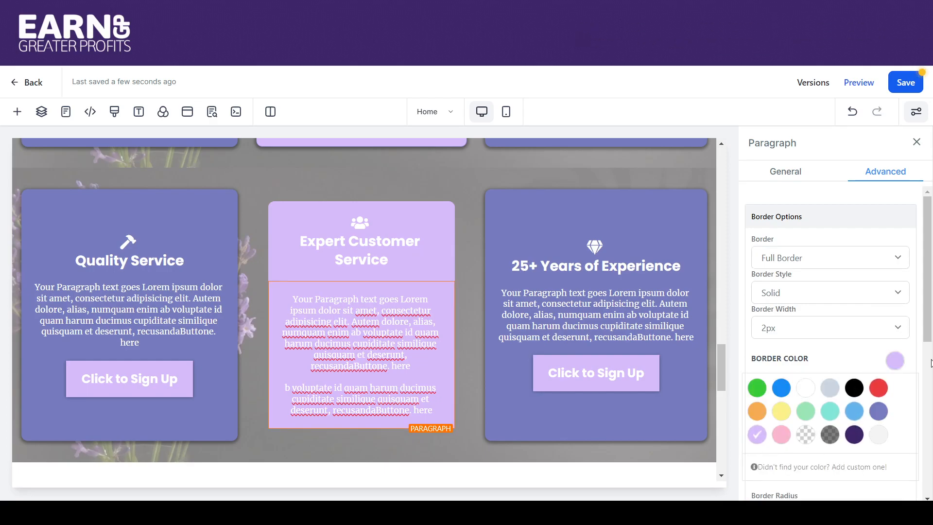
- Round the middle paragraph's corners with a 10px border radius on Bottom Only Edges
scroll(832, 330, "down", 4)
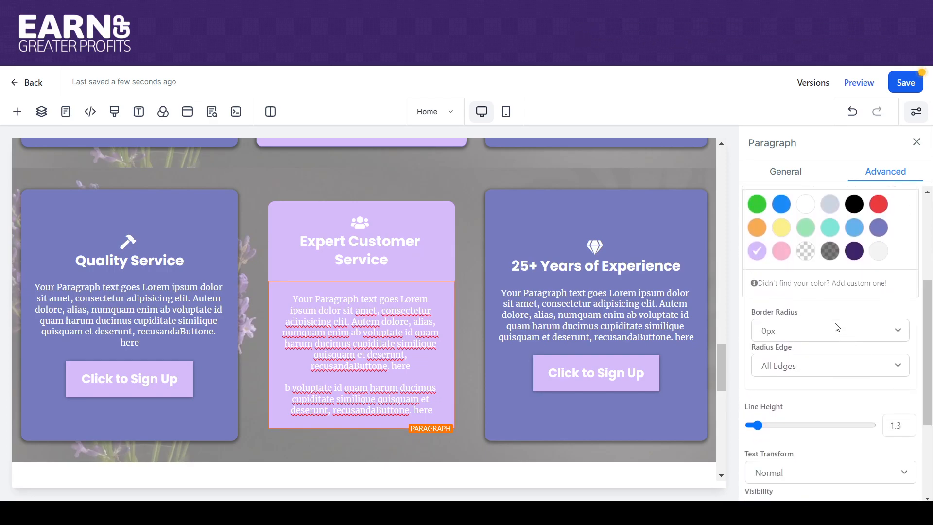
left_click(831, 331)
type("1")
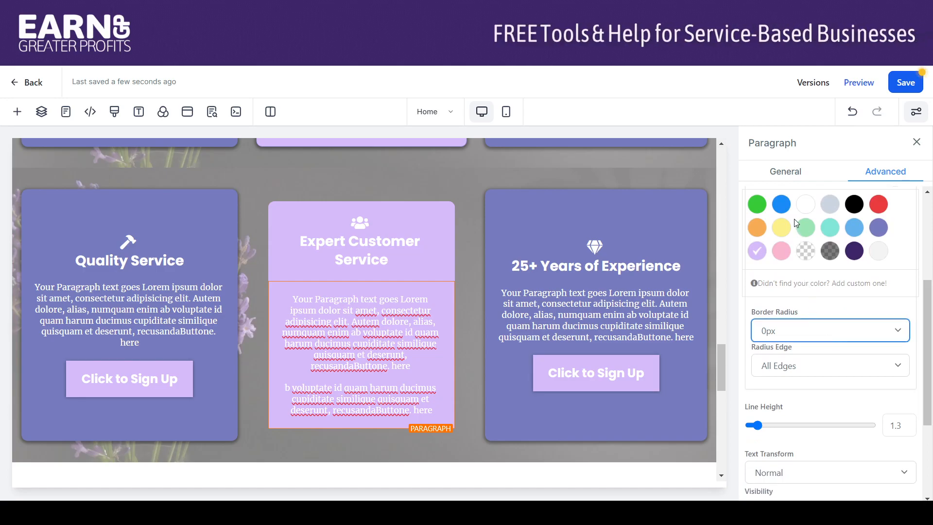
left_click(829, 372)
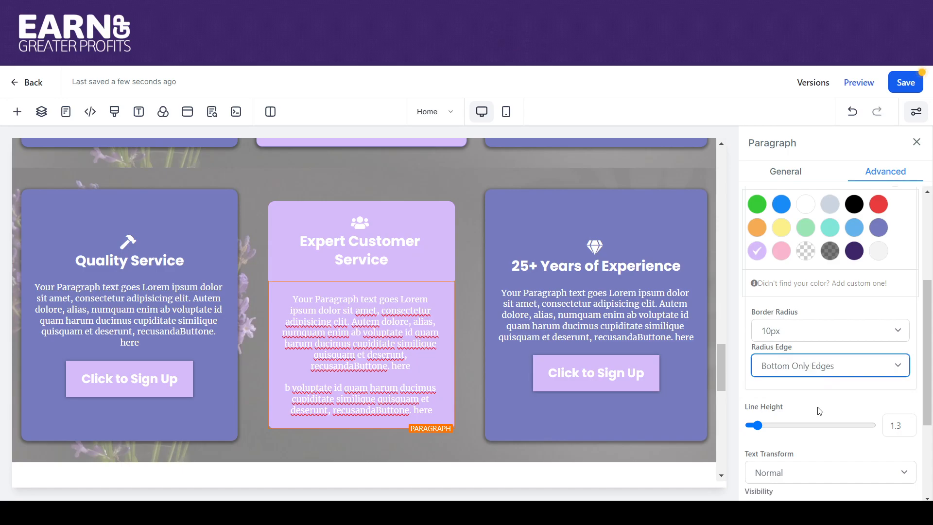
- Change the "Expert Customer Service" sub headline's bold text color and icon color to dark purple
left_click(494, 348)
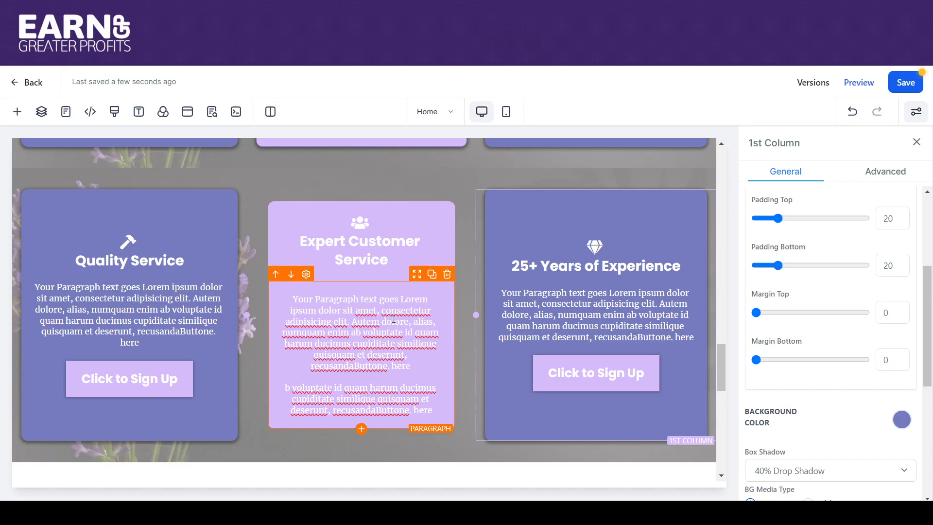
left_click(310, 242)
left_click_drag(931, 422, 930, 325)
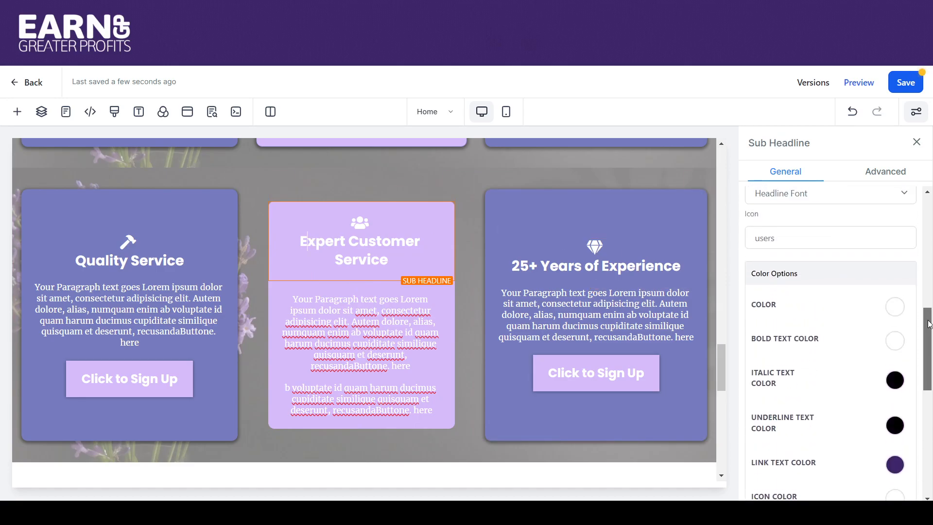
left_click(896, 342)
left_click(855, 415)
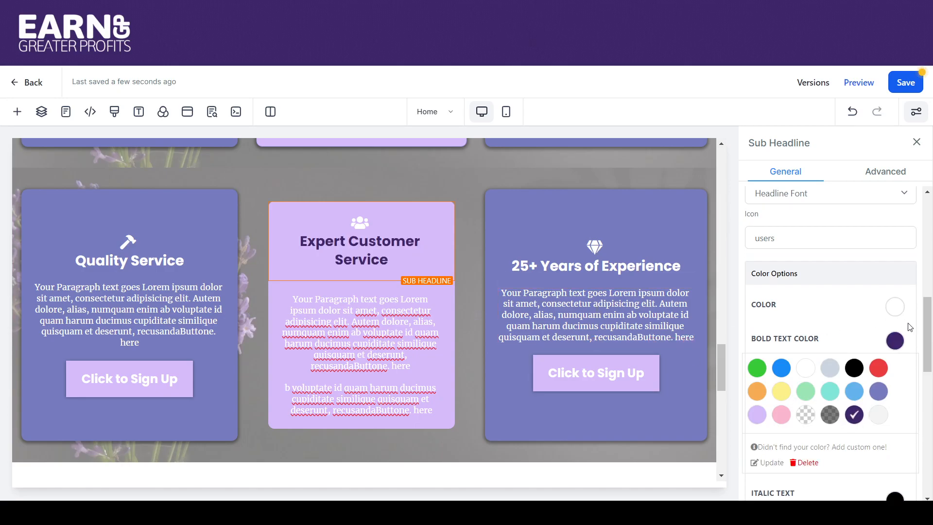
left_click_drag(930, 327, 930, 365)
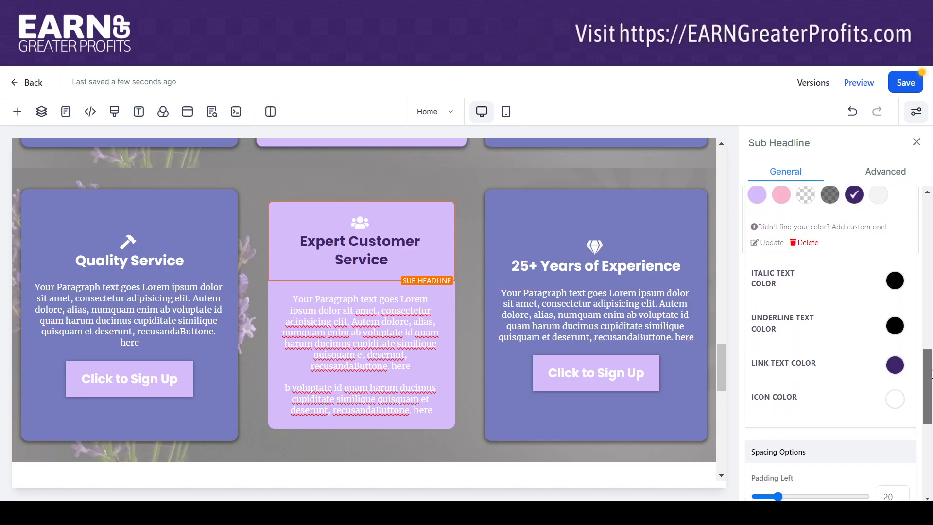
left_click(893, 400)
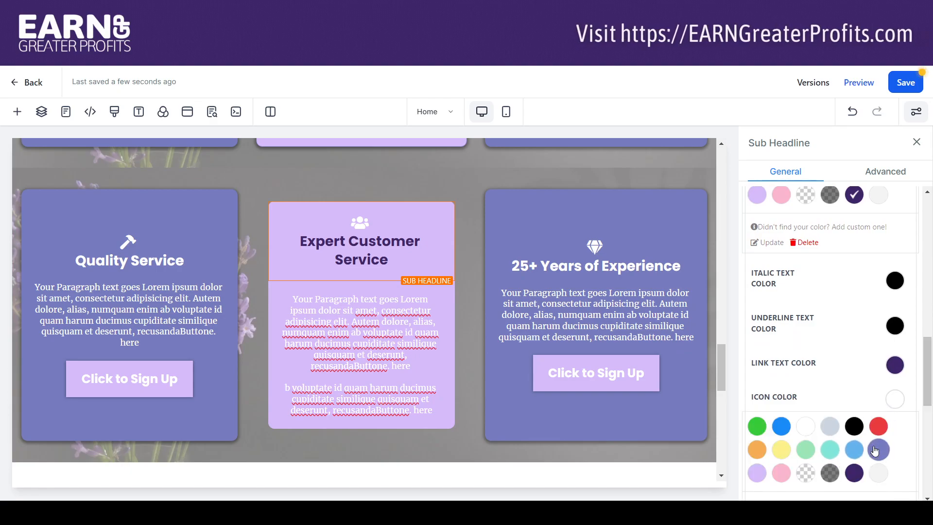
left_click(858, 475)
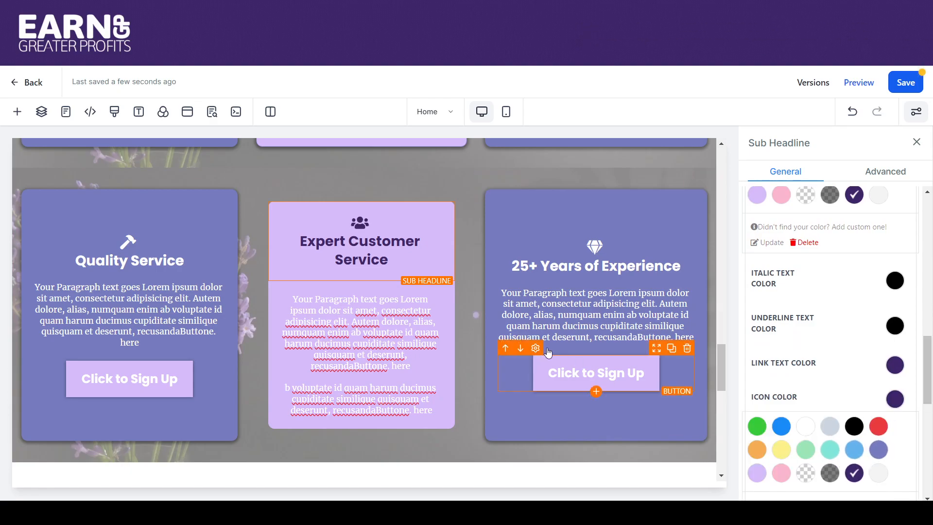
- Change the text color of the duplicated section's middle paragraph to dark purple
left_click(405, 290)
left_click_drag(930, 391, 929, 349)
left_click(895, 283)
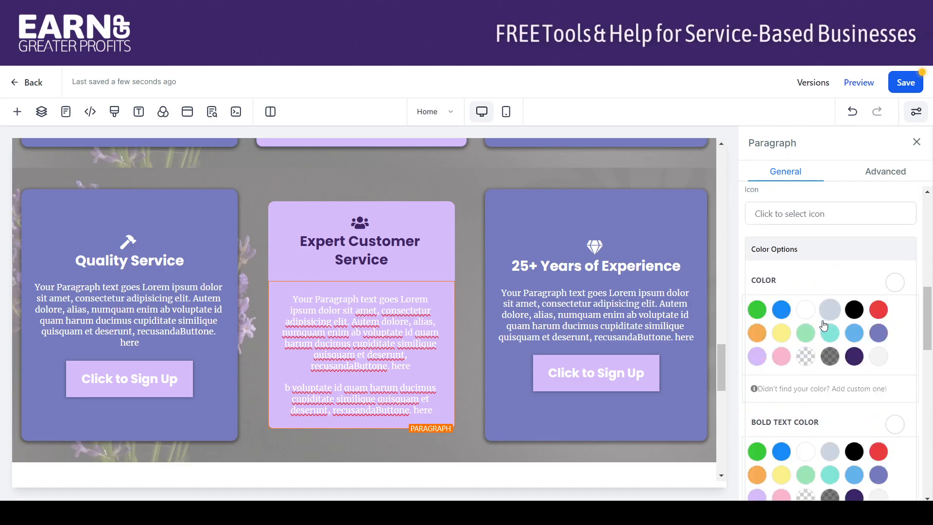
left_click(854, 357)
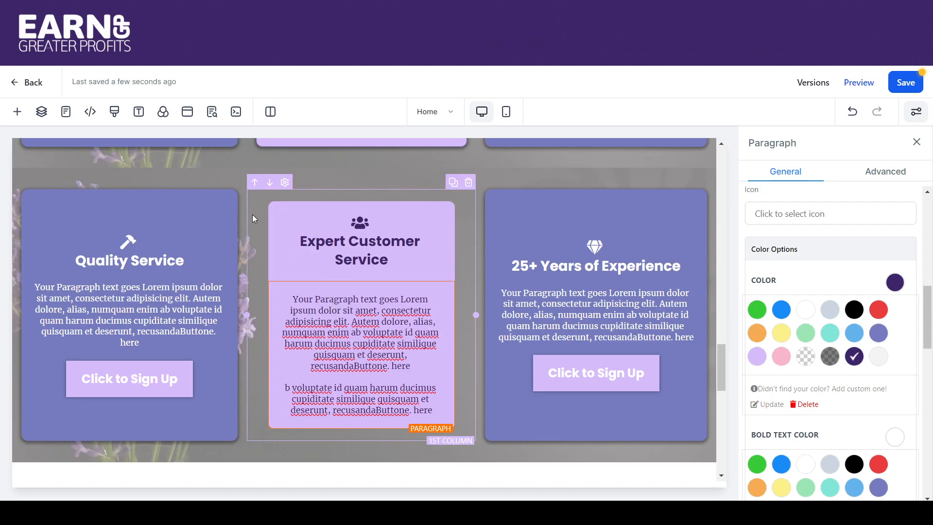
- Set the left, right, top and bottom padding of the duplicated section's middle column to 0
left_click(252, 214)
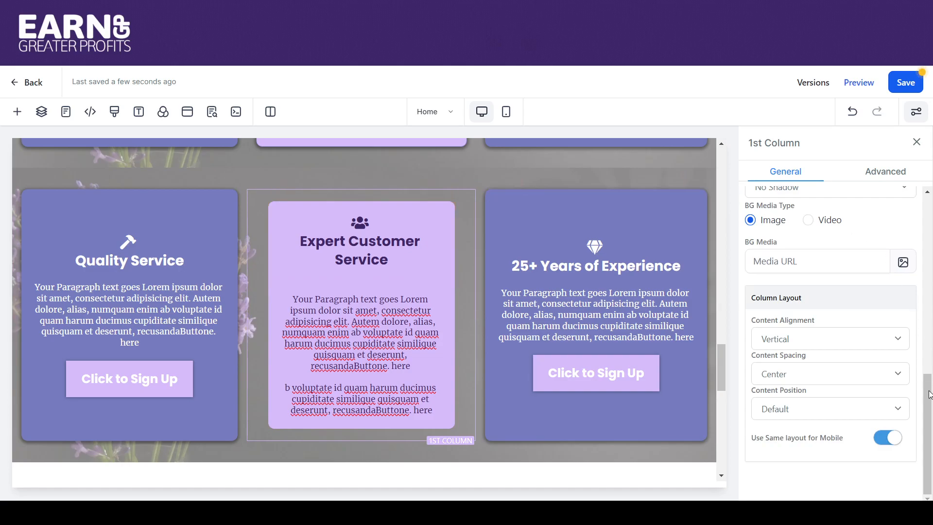
scroll(930, 395, "up", 8)
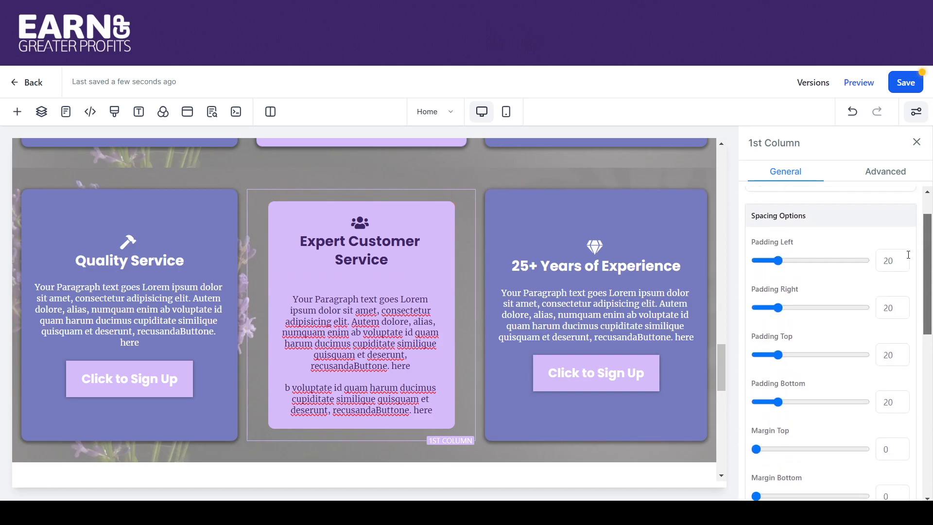
double_click(909, 255)
type("0")
key("Tab")
key("Tab")
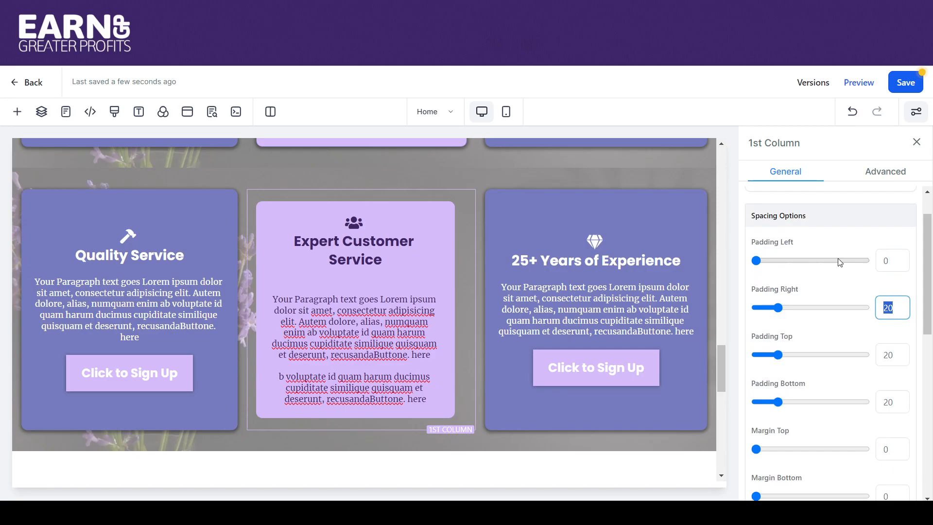
type("0")
key("Tab")
key("Tab")
type("0")
key("Tab")
key("Tab")
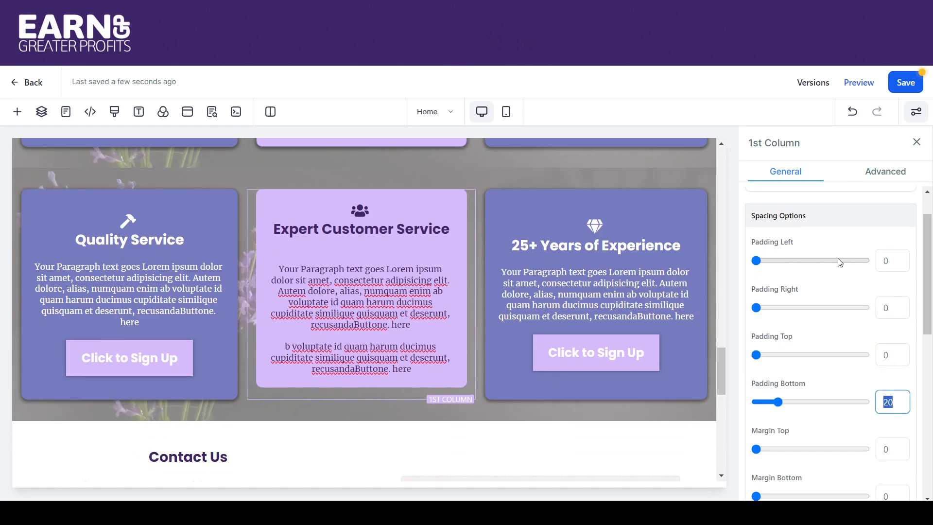
type("0")
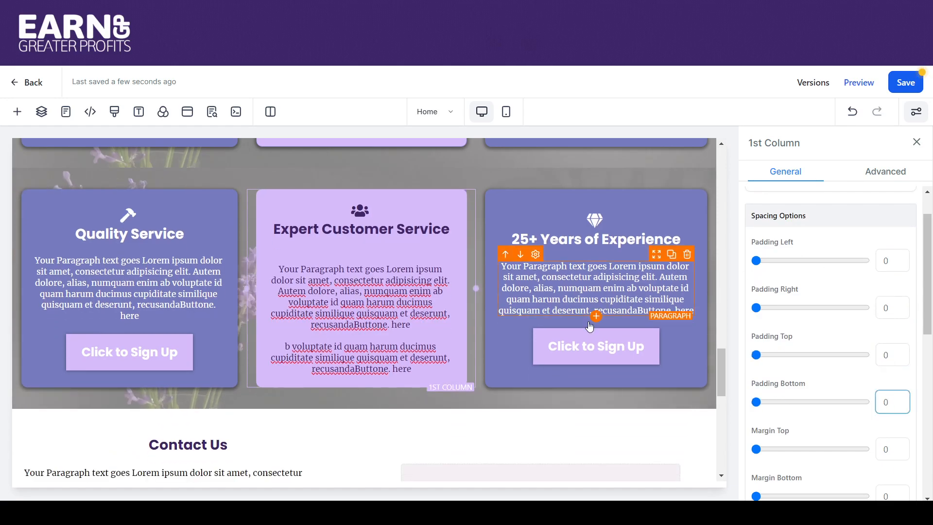
- Duplicate the text block starting with "b voluptate id quam" at the end of the middle paragraph, separated by a blank line
left_click_drag(416, 368, 288, 346)
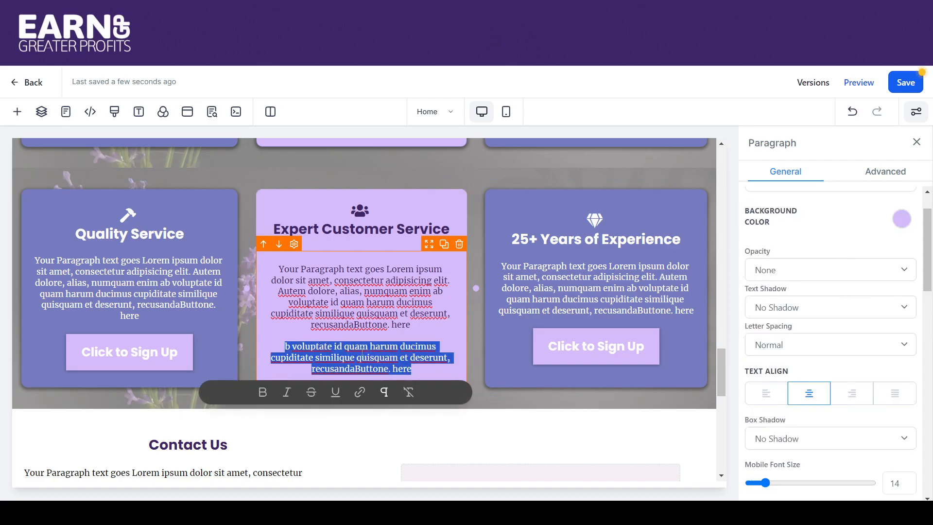
left_click(422, 321)
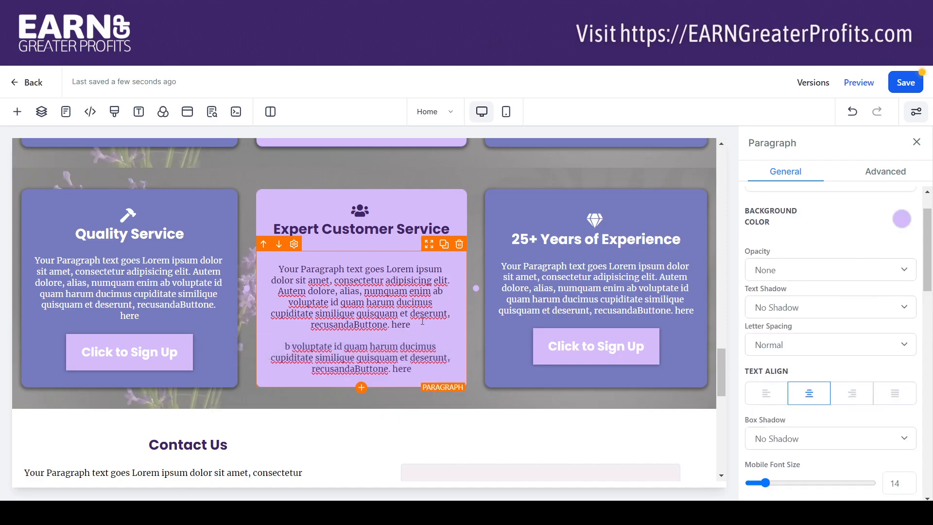
type("b voluptate id quam harum ducimus cupiditate similique quisquam et deserunt, recusandaButtone. here")
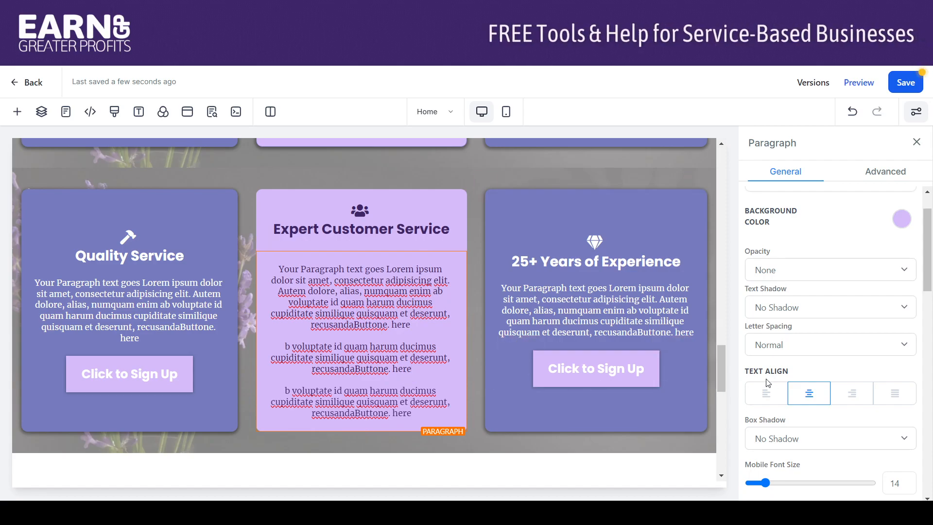
- Make the background color of the duplicated section's "Quality Service" column transparent
left_click_drag(930, 260, 929, 234)
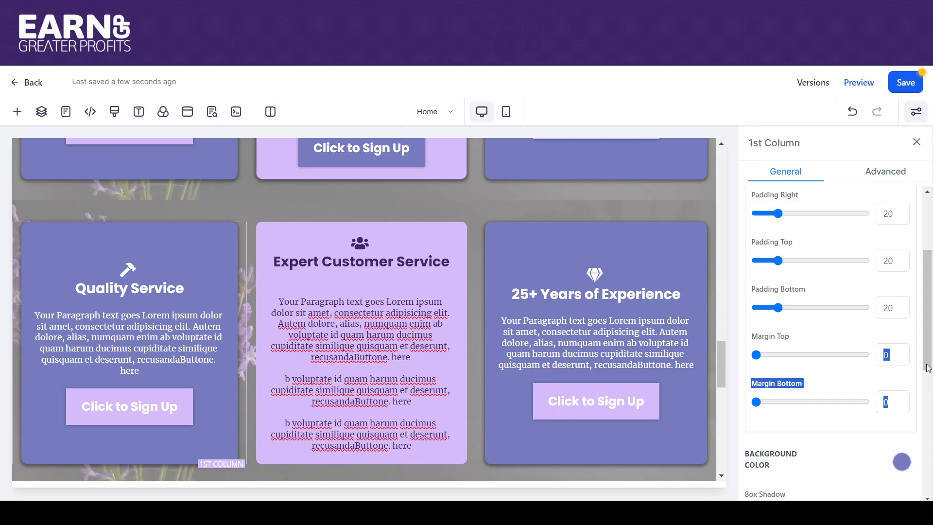
scroll(929, 371, "down", 3)
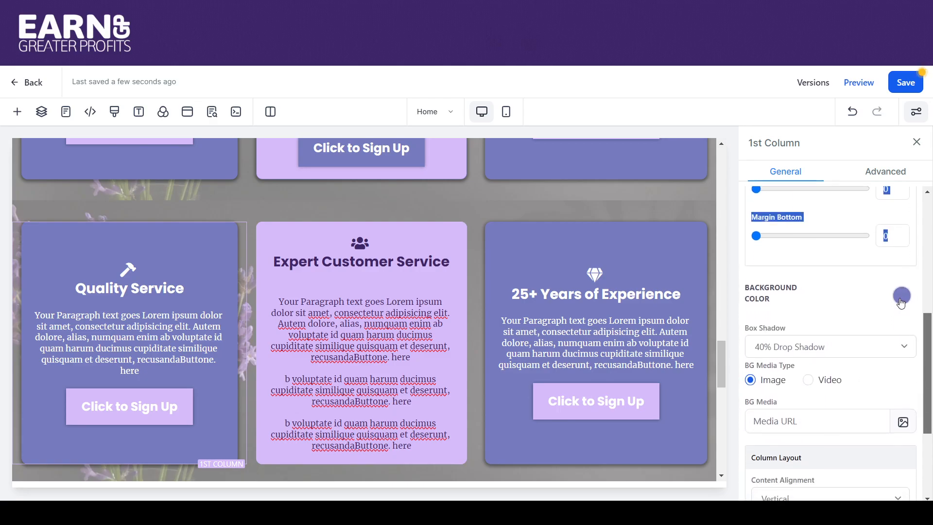
left_click(902, 297)
left_click(751, 376)
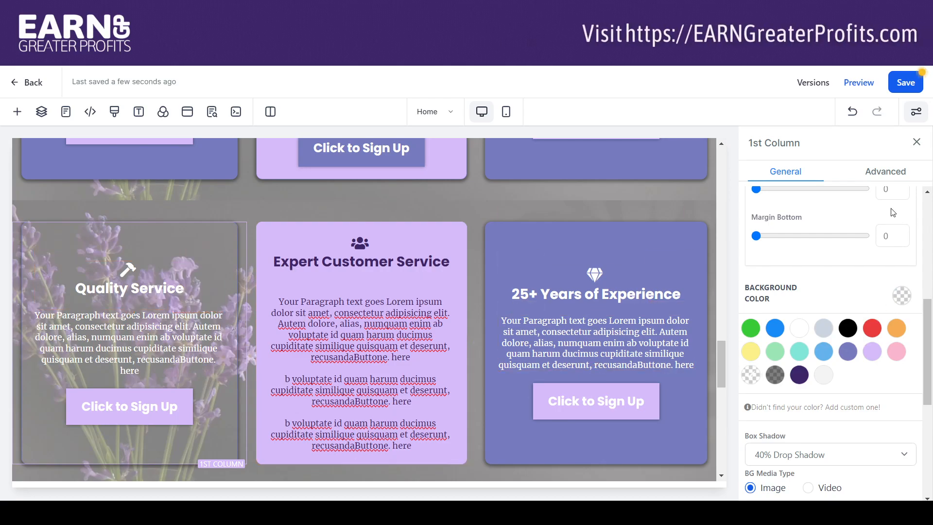
- Set the border of the "Quality Service" column to No Border
left_click(889, 173)
left_click(897, 218)
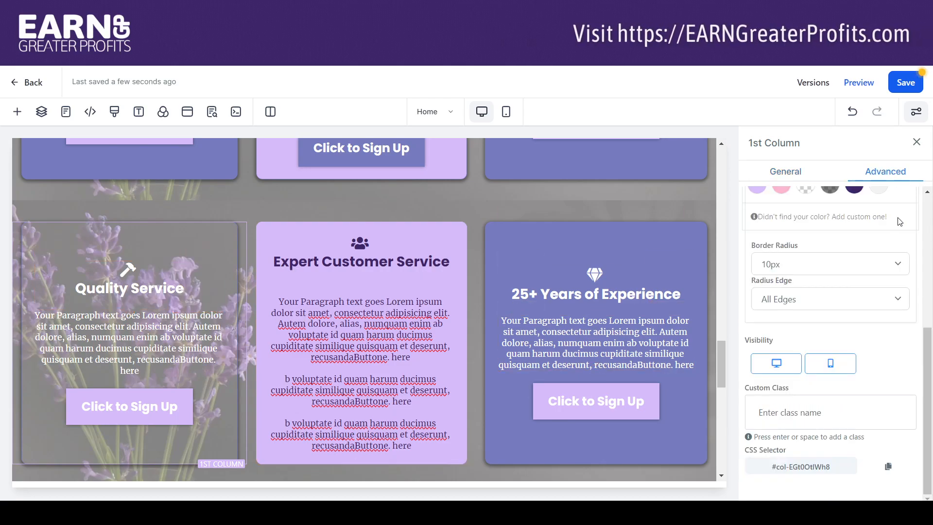
scroll(844, 231, "up", 5)
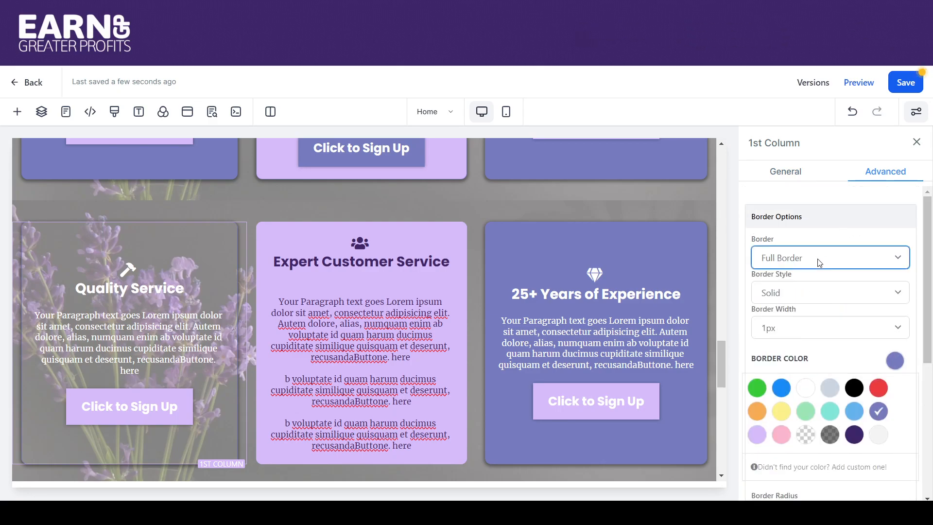
left_click(815, 280)
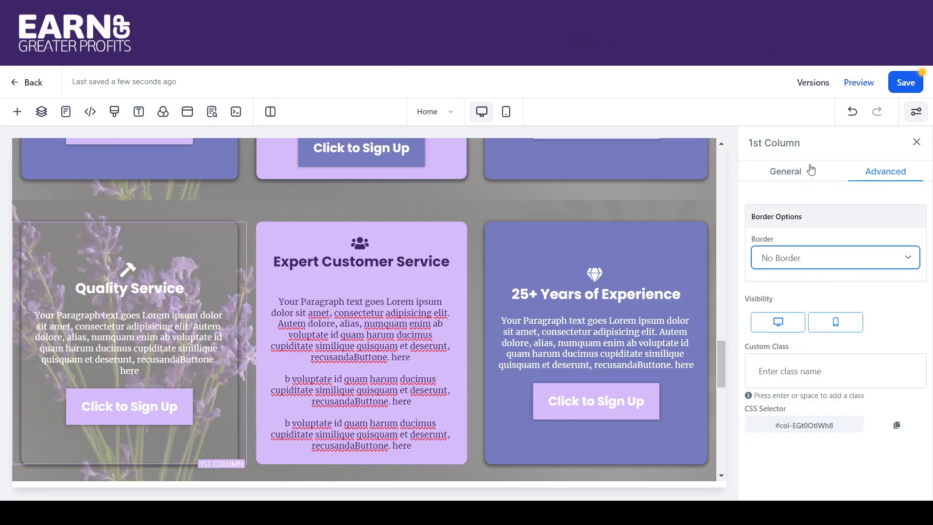
- Set the box shadow of the "Quality Service" column to No Shadow
left_click(790, 178)
scroll(891, 358, "down", 10)
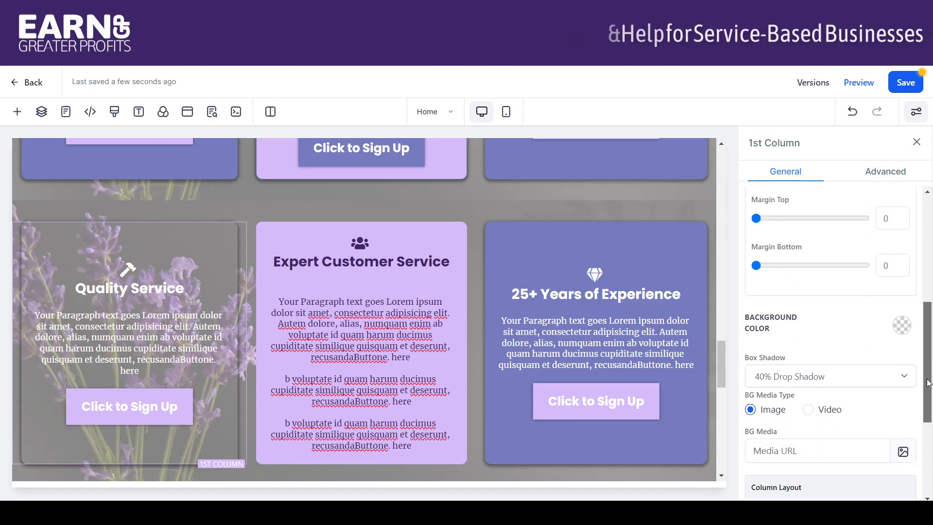
left_click(825, 267)
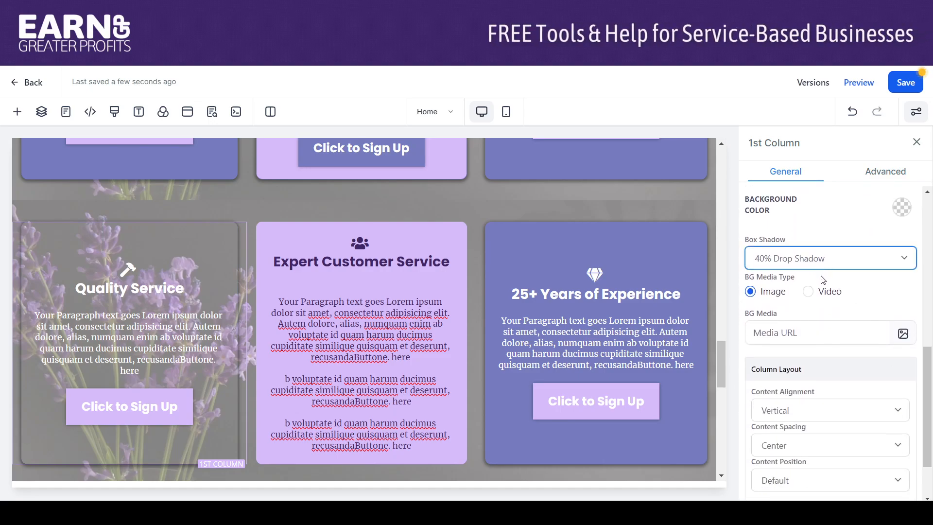
left_click(822, 277)
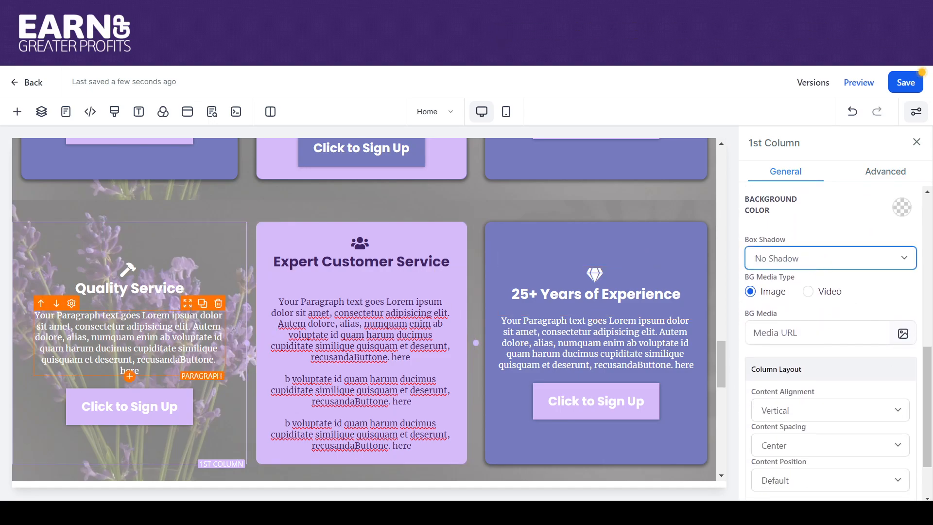
- Set the background color of the "Quality Service" sub headline to medium purple
left_click(177, 287)
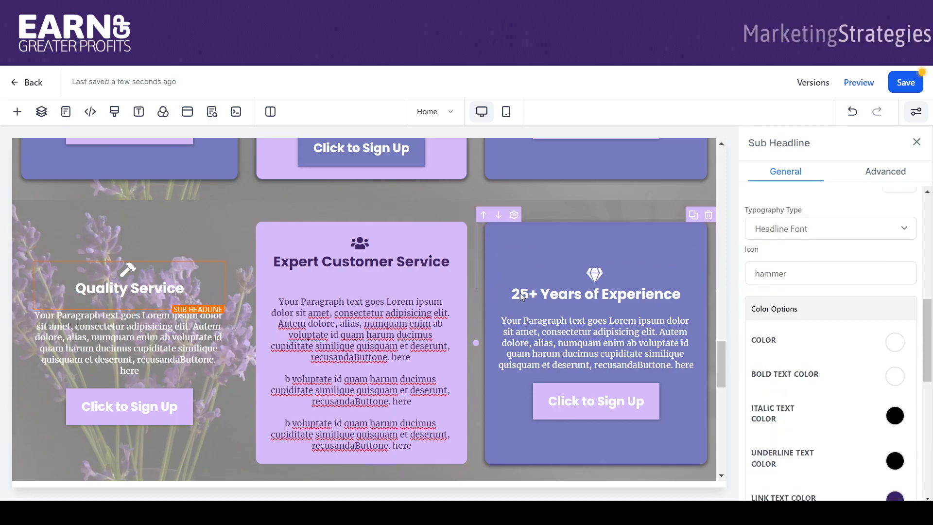
left_click_drag(927, 312, 927, 209)
left_click(902, 240)
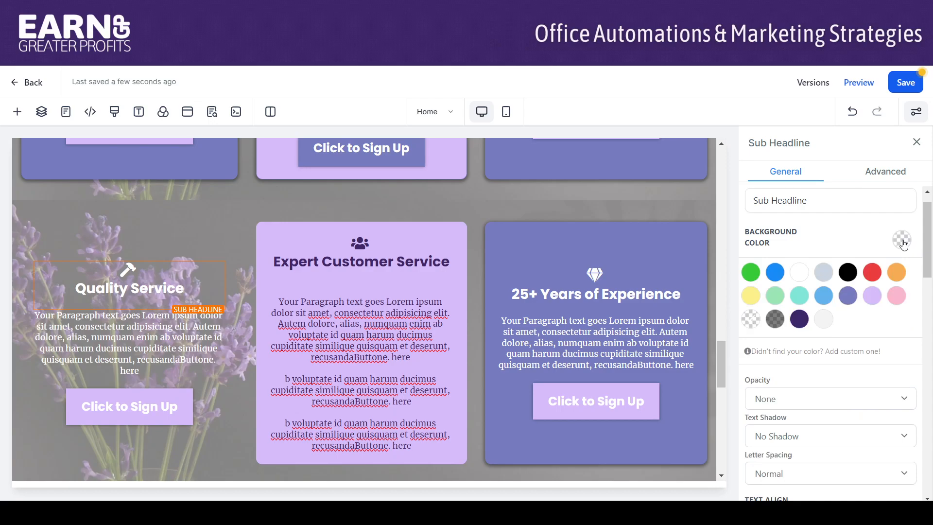
left_click(850, 298)
- Give the paragraph below "Quality Service" a medium purple background and delete the "Click to Sign Up" button beneath it
left_click(194, 340)
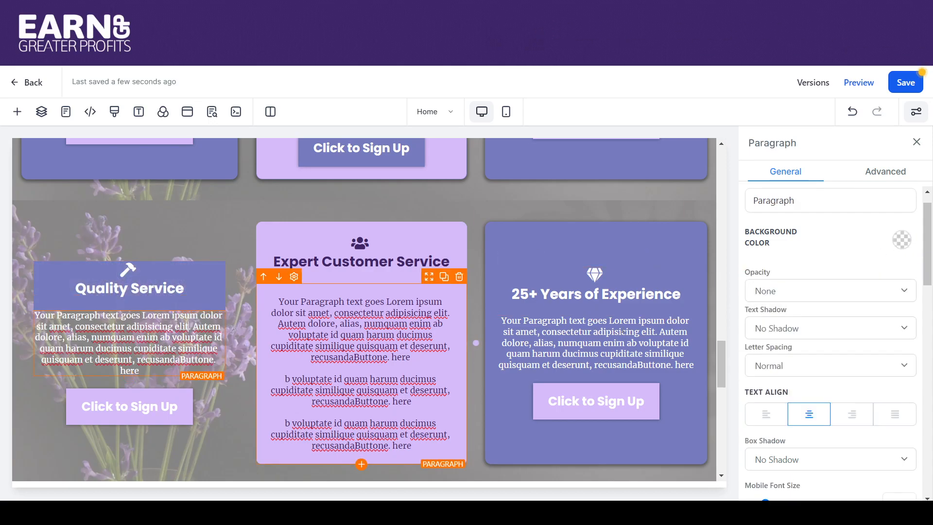
left_click(903, 240)
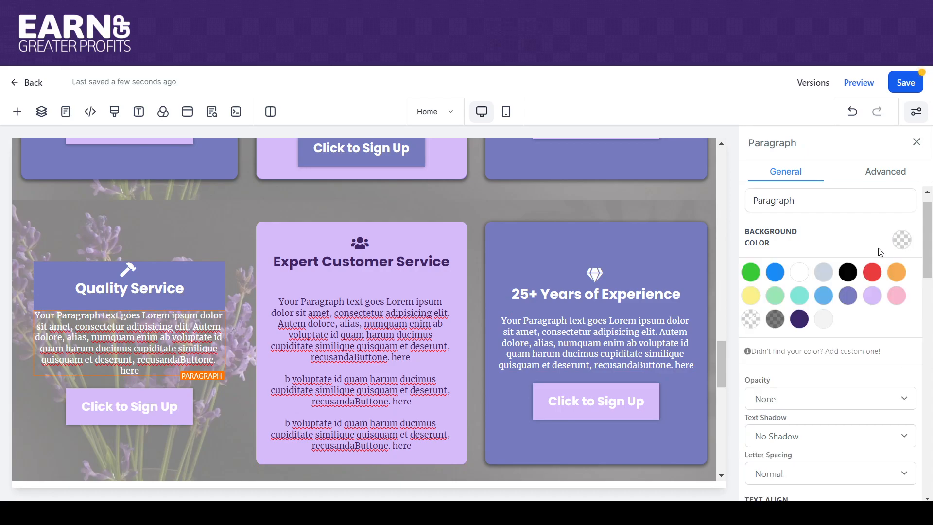
left_click(851, 296)
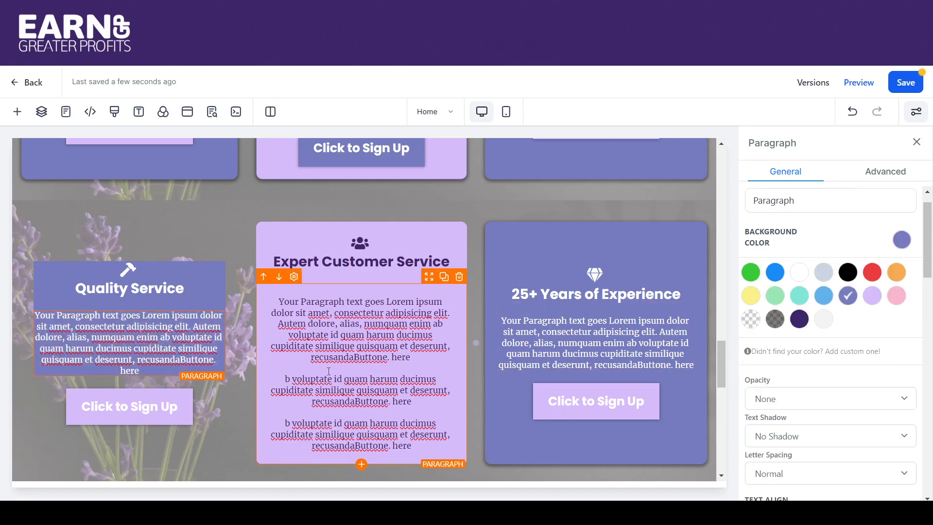
left_click(203, 397)
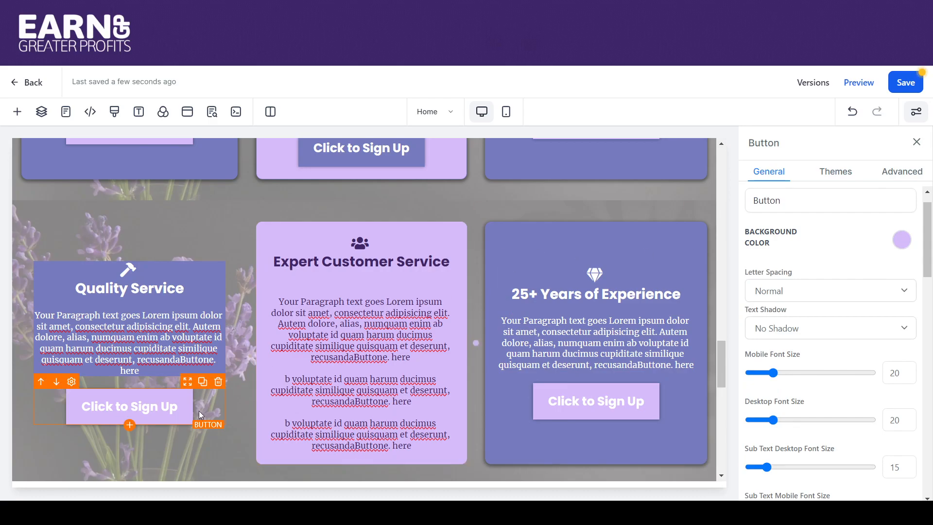
left_click(218, 382)
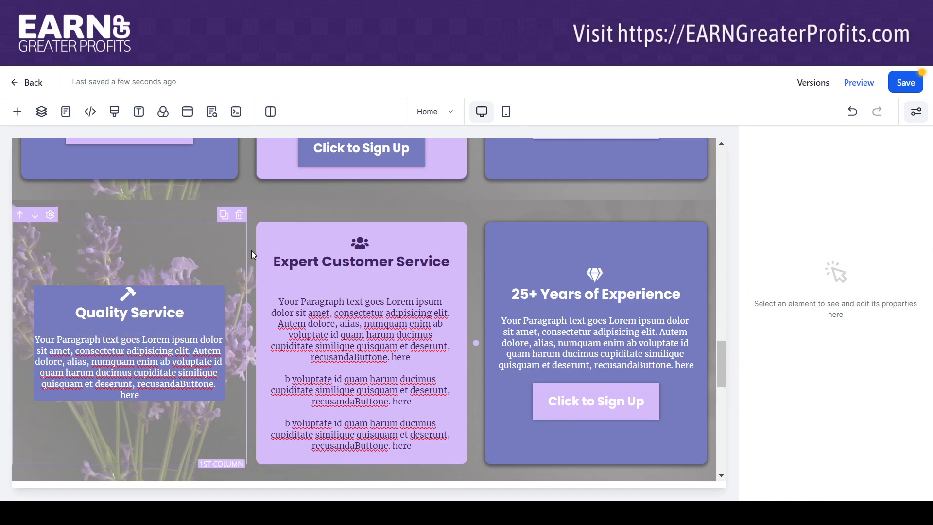
- Give the "Quality Service" sub headline a medium purple Full Border
left_click(206, 295)
left_click(886, 175)
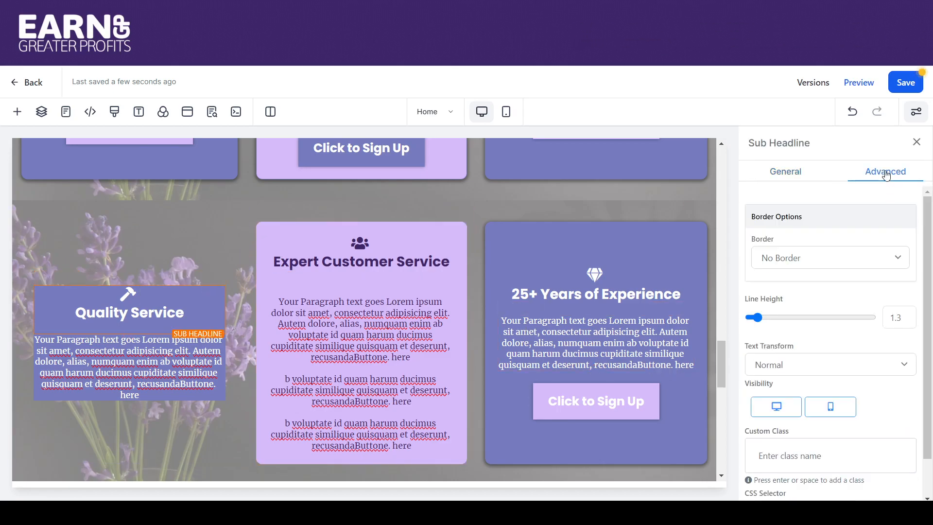
left_click(841, 292)
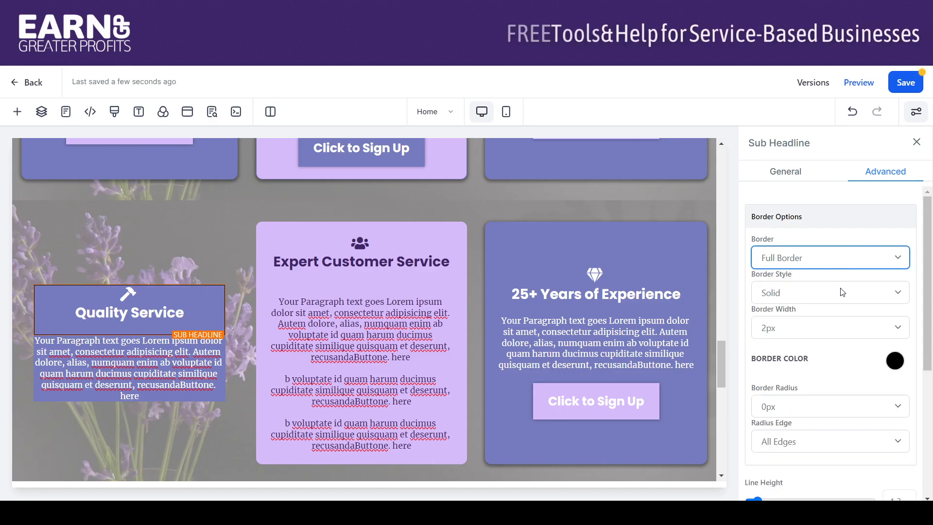
left_click(895, 360)
left_click(879, 411)
- Round the "Quality Service" sub headline's corners with a 10px border radius on Top Only Edges
scroll(929, 303, "down", 4)
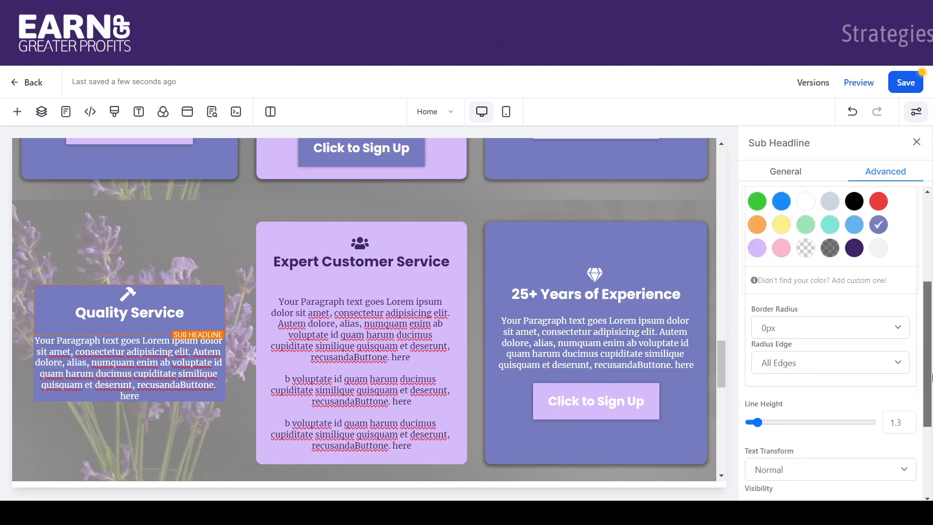
left_click(784, 219)
left_click(801, 365)
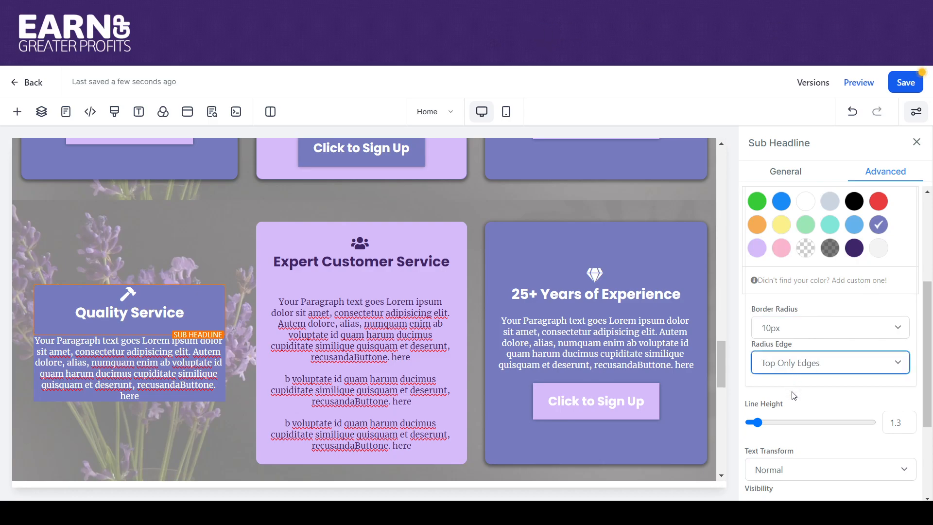
- Give the paragraph below the "Quality Service" sub headline a medium purple Full Border
left_click(232, 366)
left_click(194, 373)
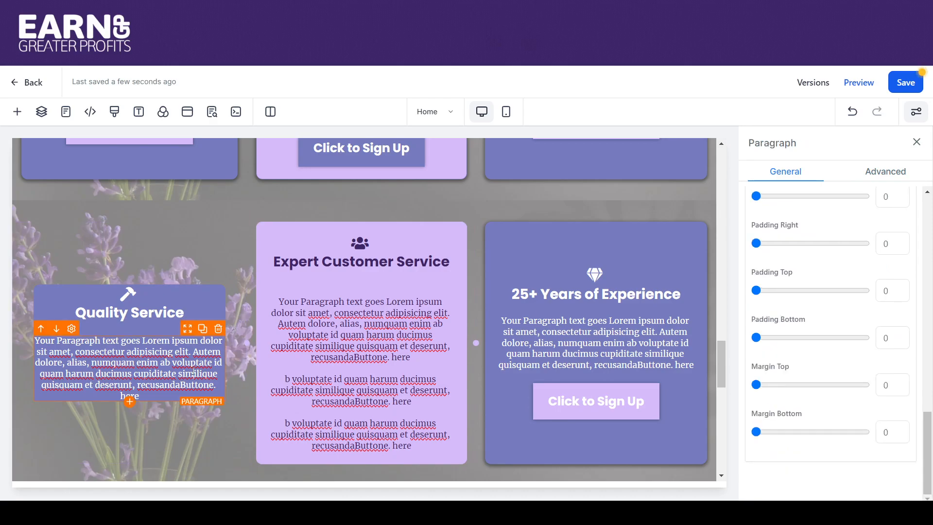
left_click(886, 171)
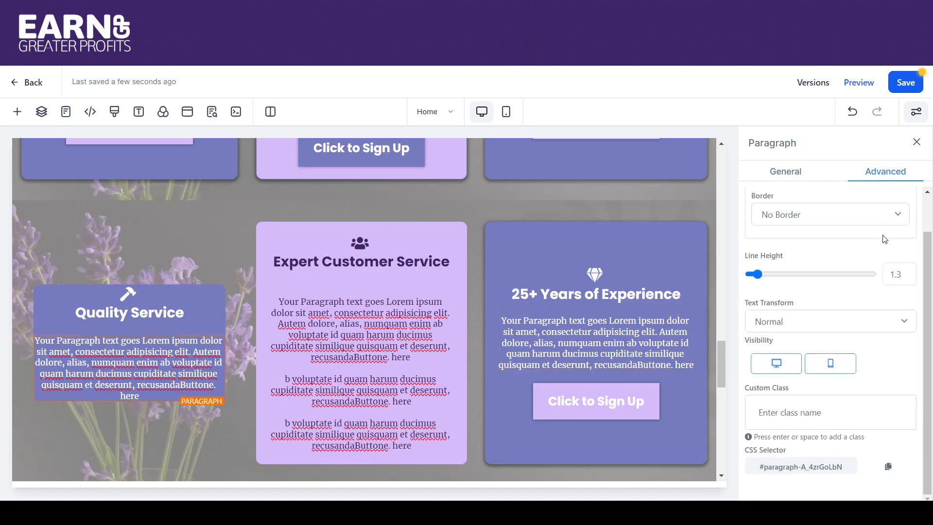
left_click_drag(926, 275, 926, 229)
left_click(899, 262)
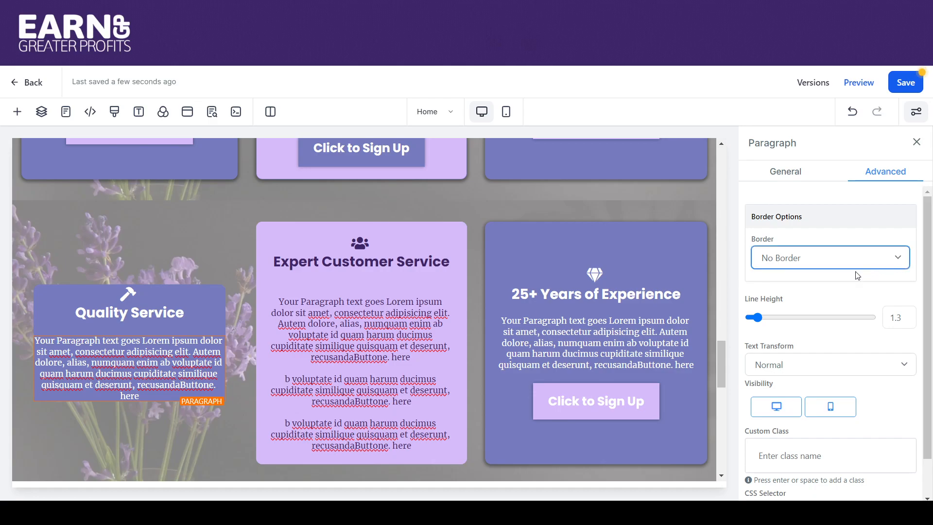
left_click(849, 291)
left_click(896, 361)
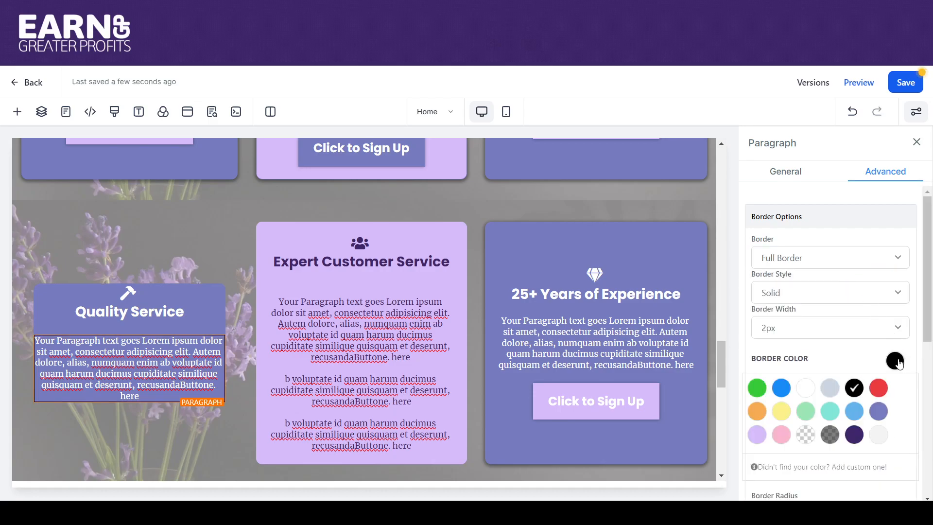
left_click(878, 413)
- Round the "Quality Service" paragraph's corners with a 10px border radius on Bottom Only Edges
scroll(838, 326, "down", 4)
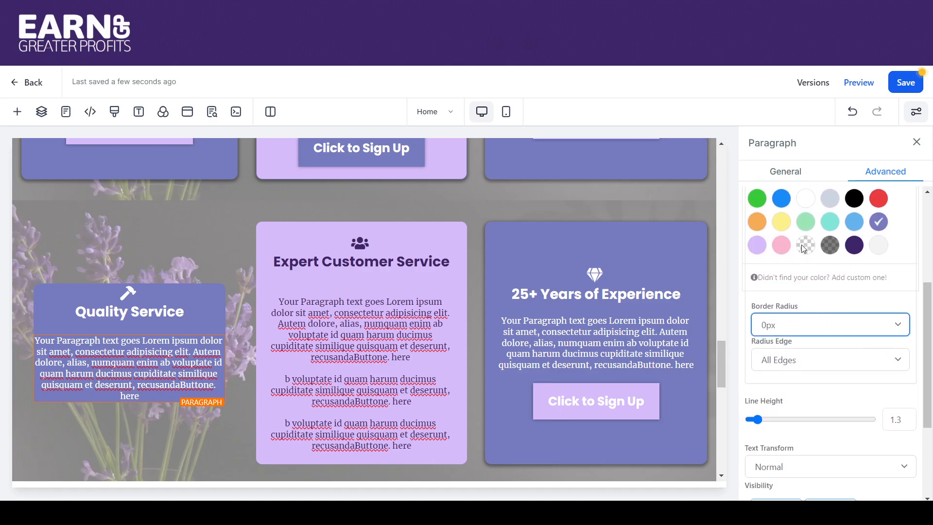
left_click(826, 361)
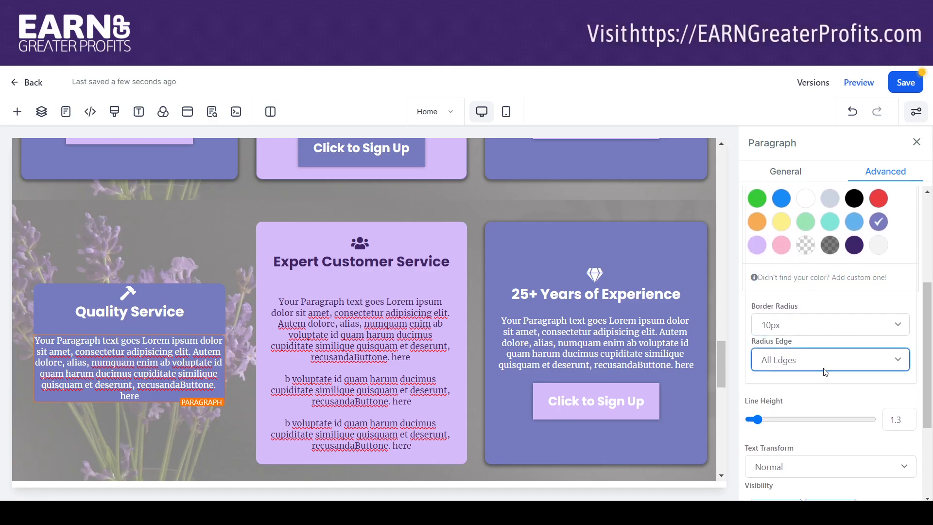
left_click(824, 407)
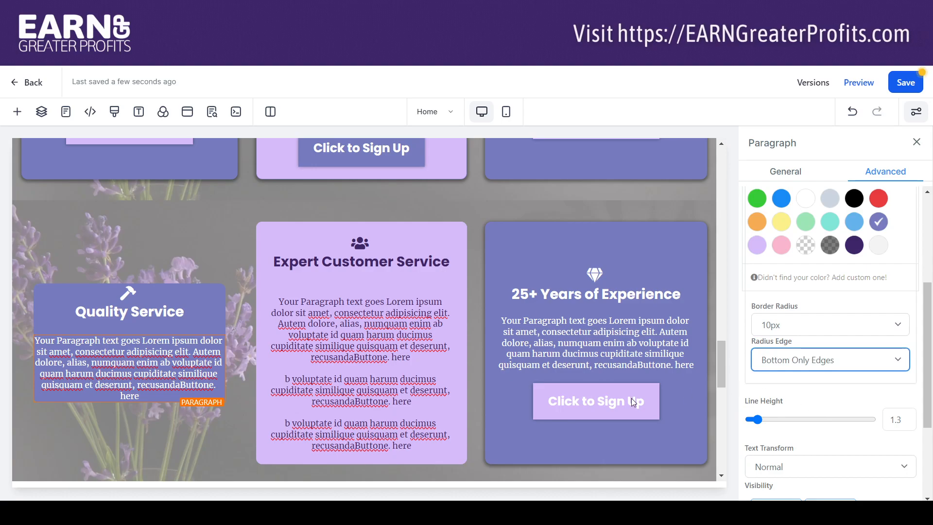
- Delete the middle text block of the "Expert Customer Service" paragraph and one leftover blank line
mouse_move(168, 359)
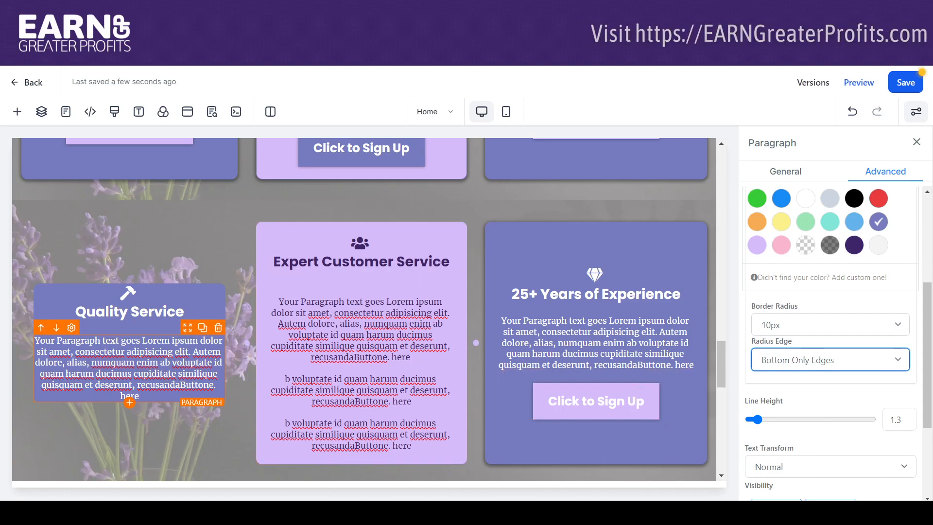
left_click_drag(410, 407, 282, 378)
key("BackSpace")
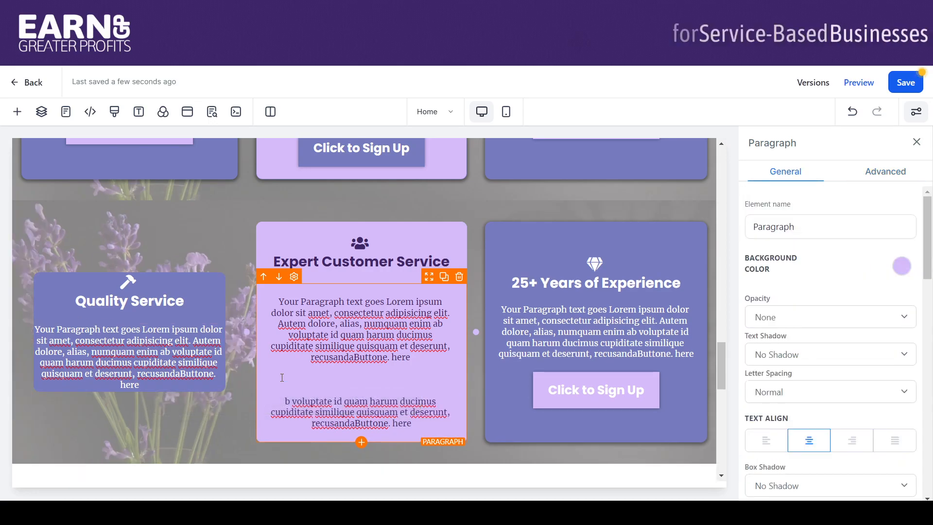
key("BackSpace")
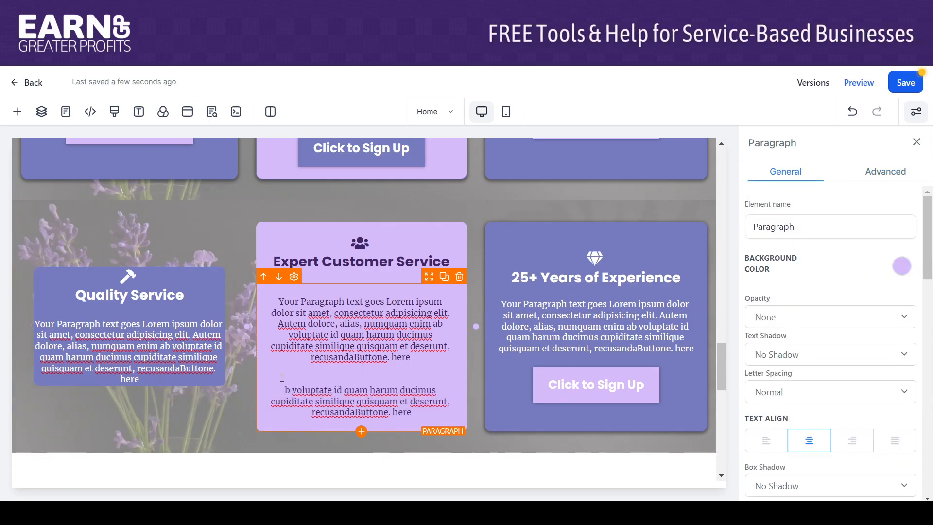
- Set the "Quality Service" sub headline's top padding to 20
left_click(140, 368)
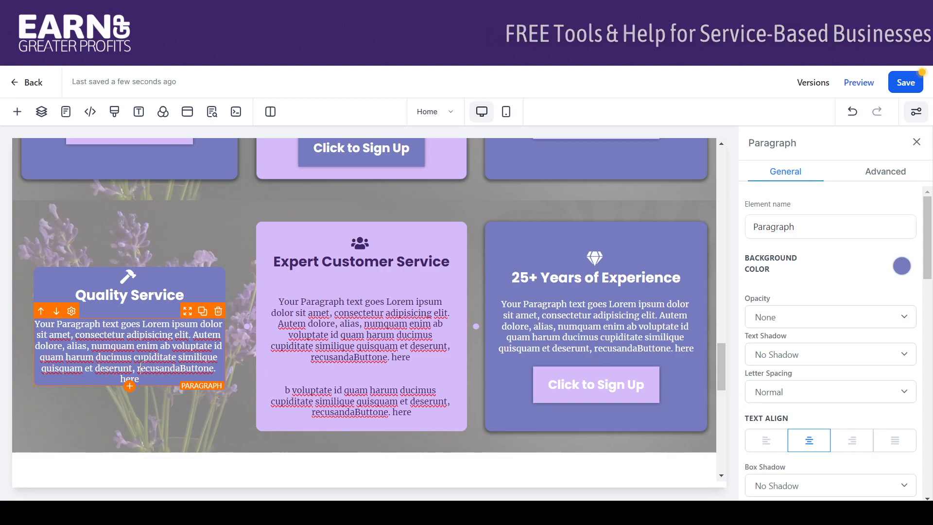
left_click(111, 276)
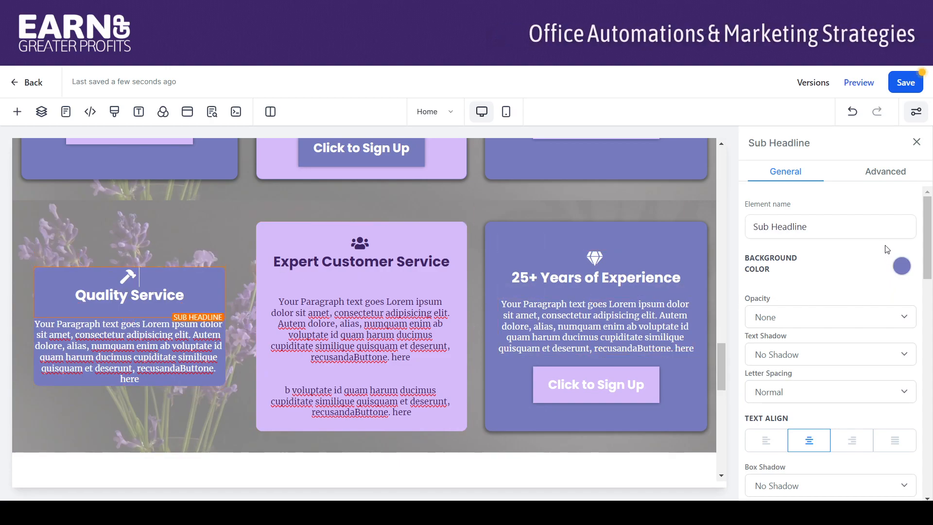
left_click_drag(928, 234, 926, 421)
left_click(879, 319)
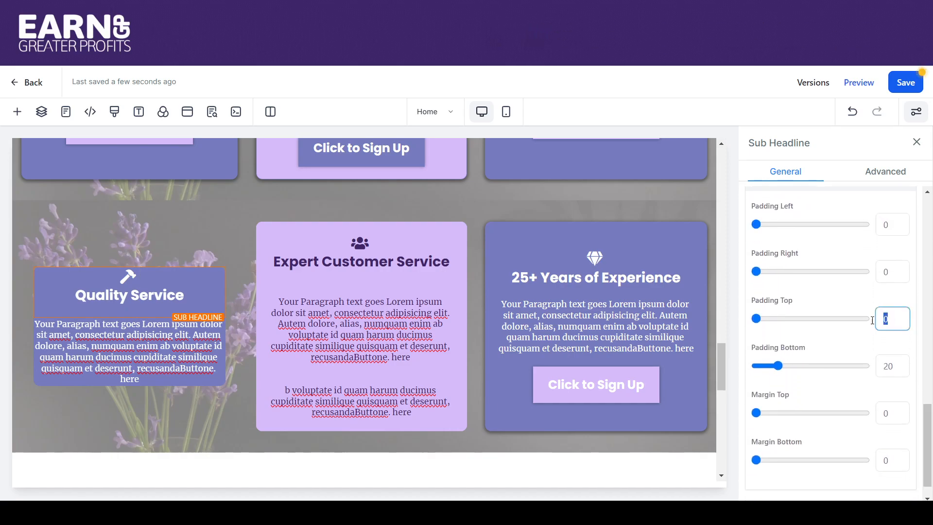
type("20")
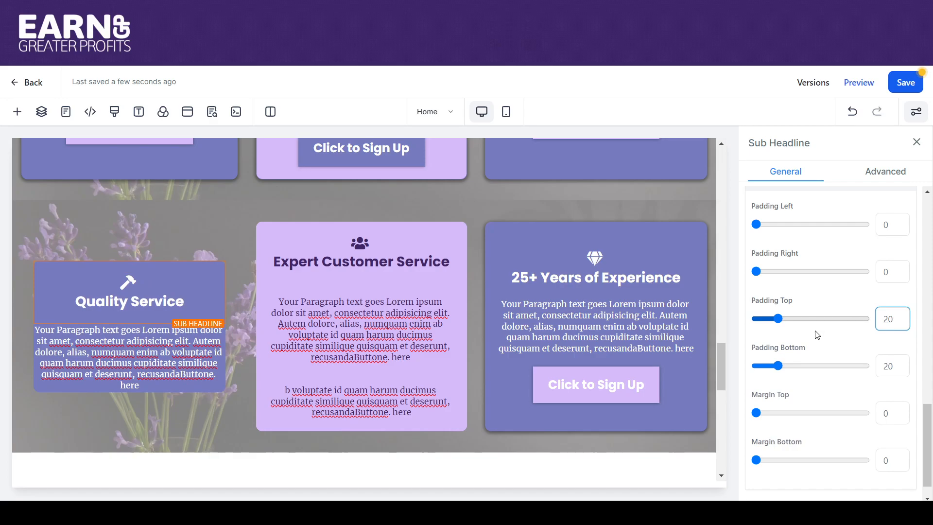
- Set the top, bottom, left and right padding of the paragraph below "Quality Service" to 20 each
left_click(209, 353)
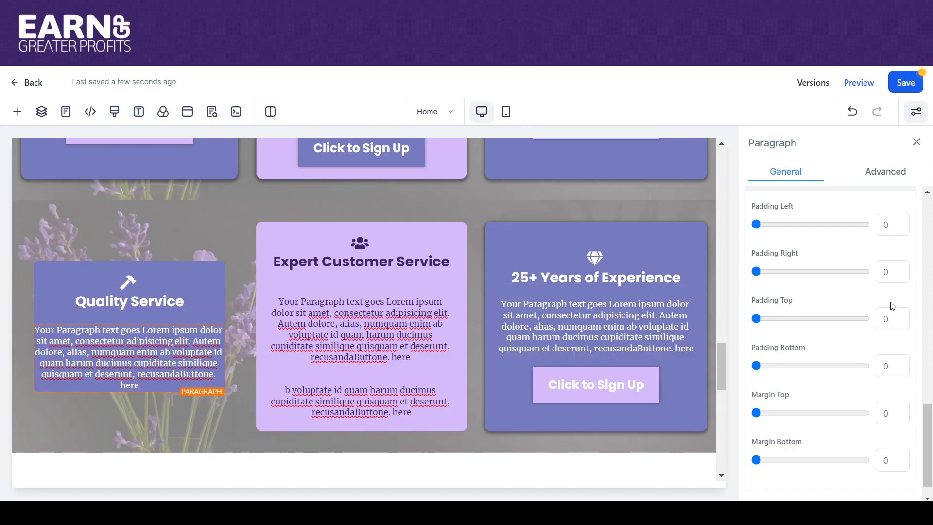
type("20")
key("Tab")
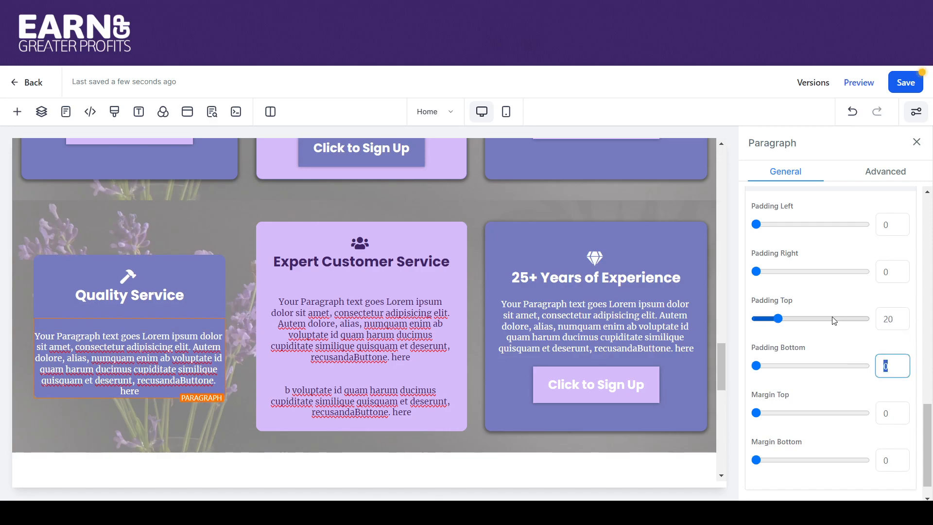
type("20")
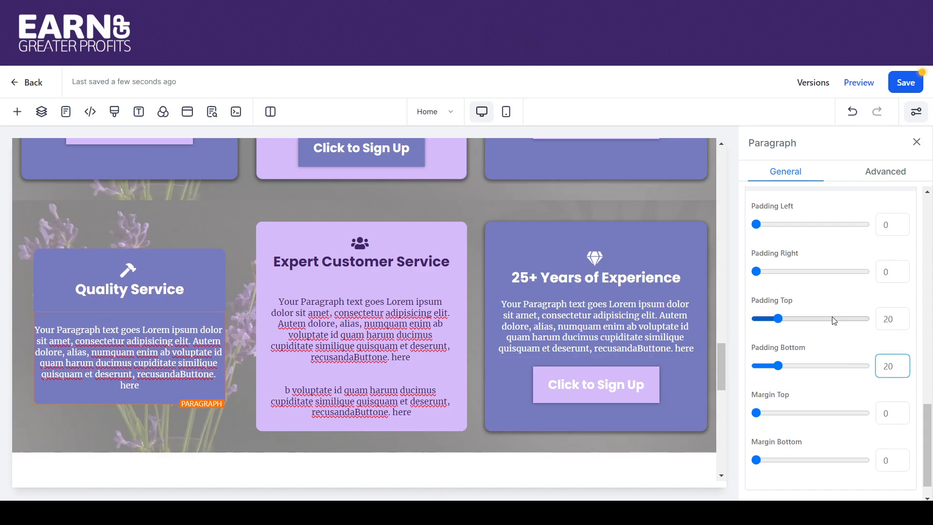
type("20")
key("Tab")
type("20")
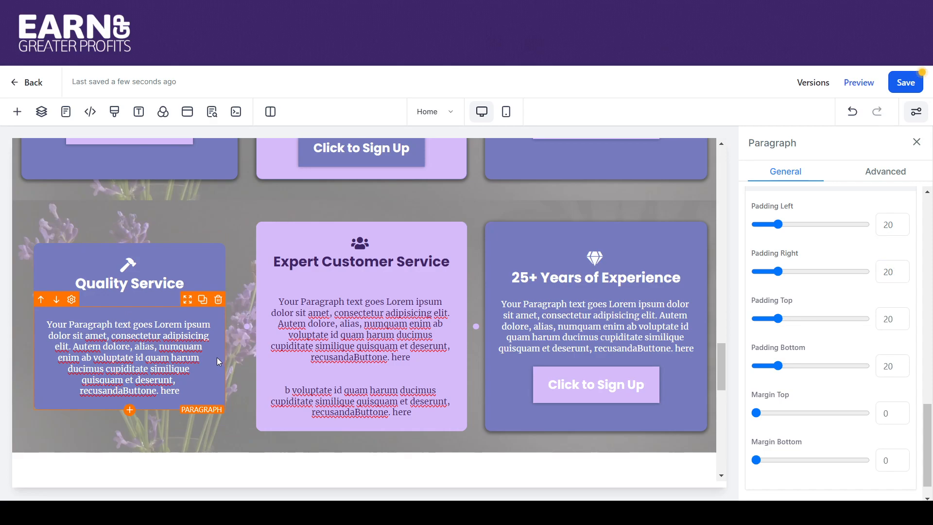
- Change the "Quality Service" paragraph's border to a 10px light purple Bottom Border
left_click(877, 175)
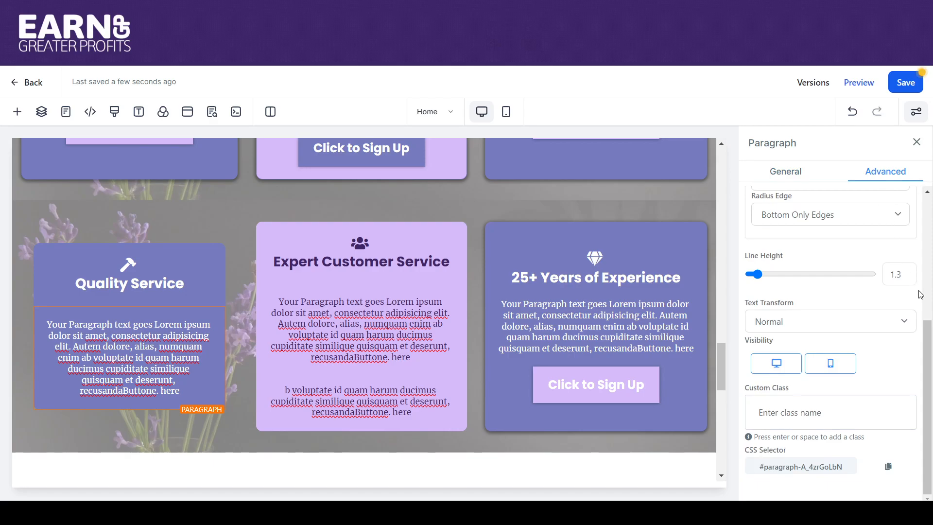
left_click_drag(930, 329, 898, 219)
left_click(848, 241)
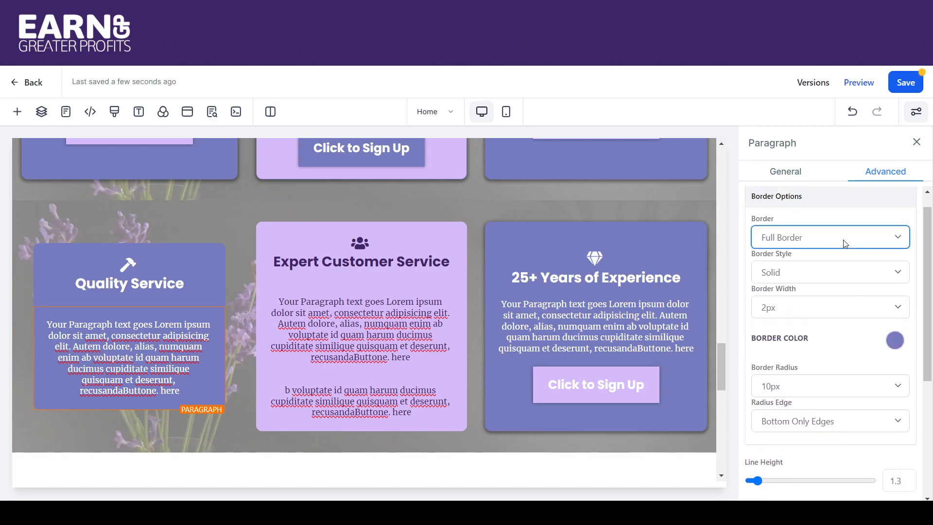
left_click(785, 282)
left_click(790, 307)
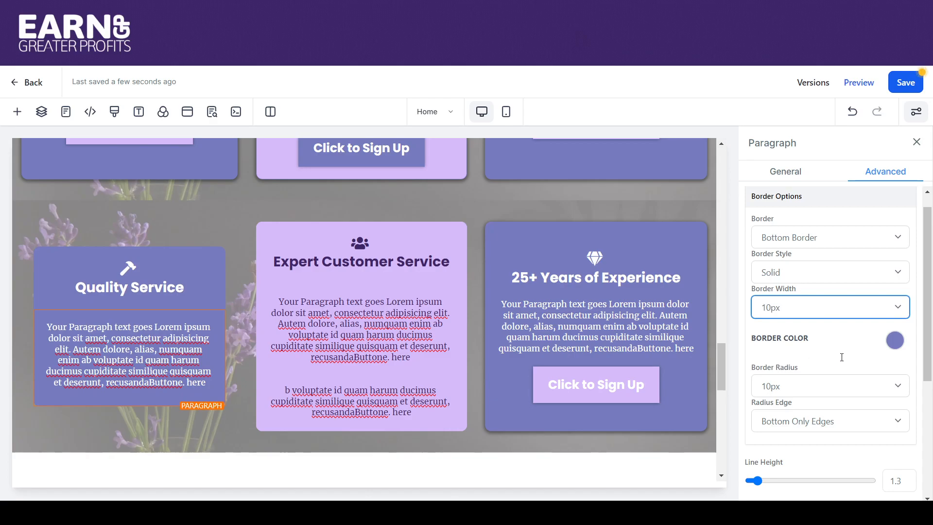
left_click(896, 339)
left_click(757, 414)
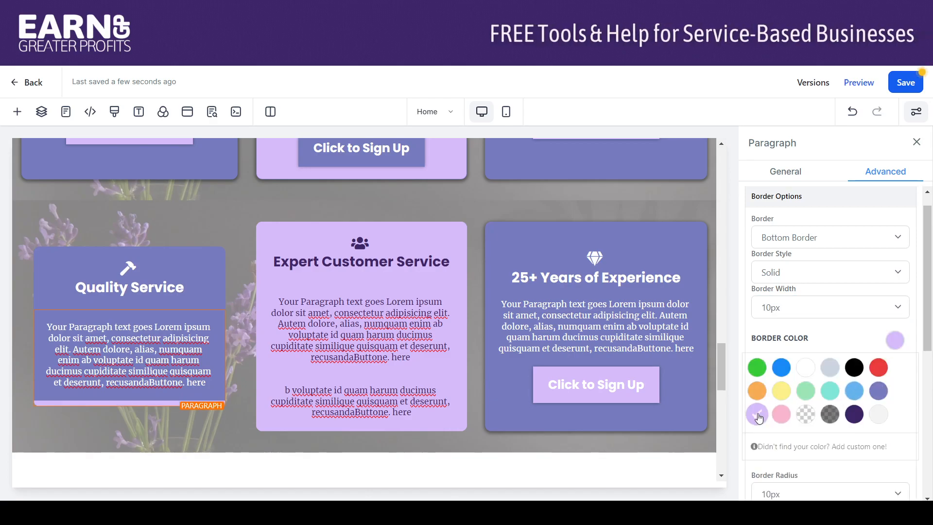
- Change the "Expert Customer Service" paragraph's border to a 10px medium purple Bottom Border
left_click(488, 236)
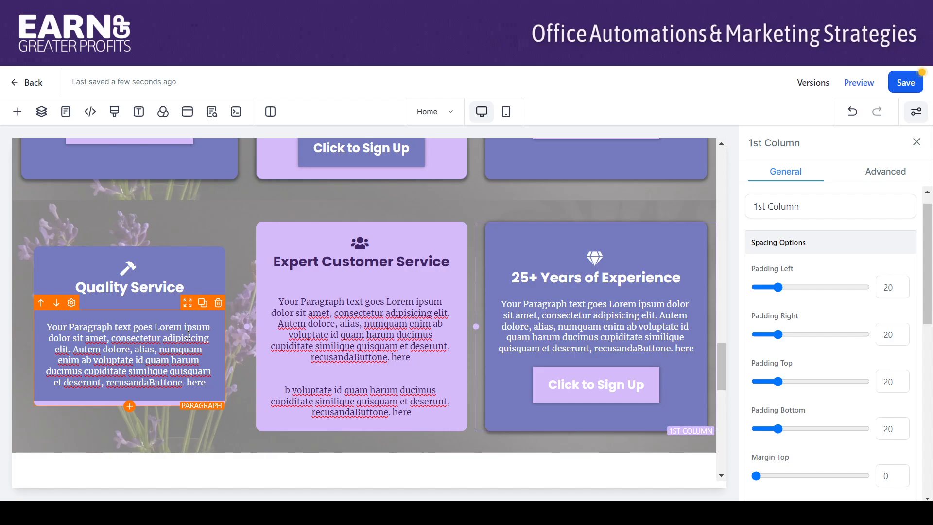
left_click(434, 410)
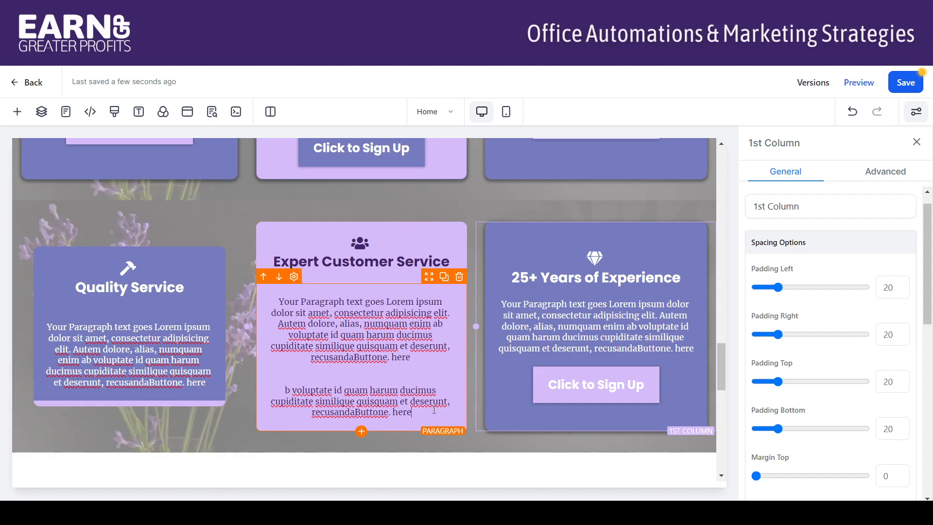
left_click(886, 173)
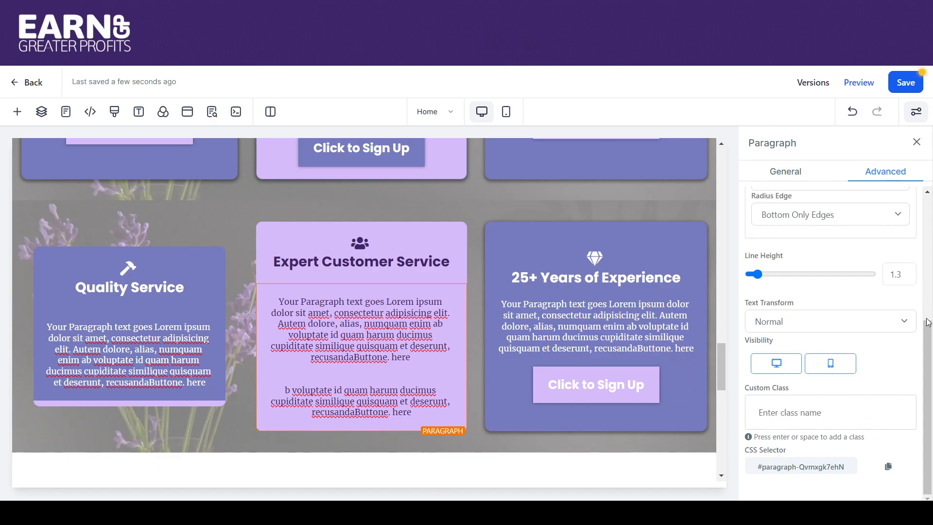
scroll(927, 321, "up", 5)
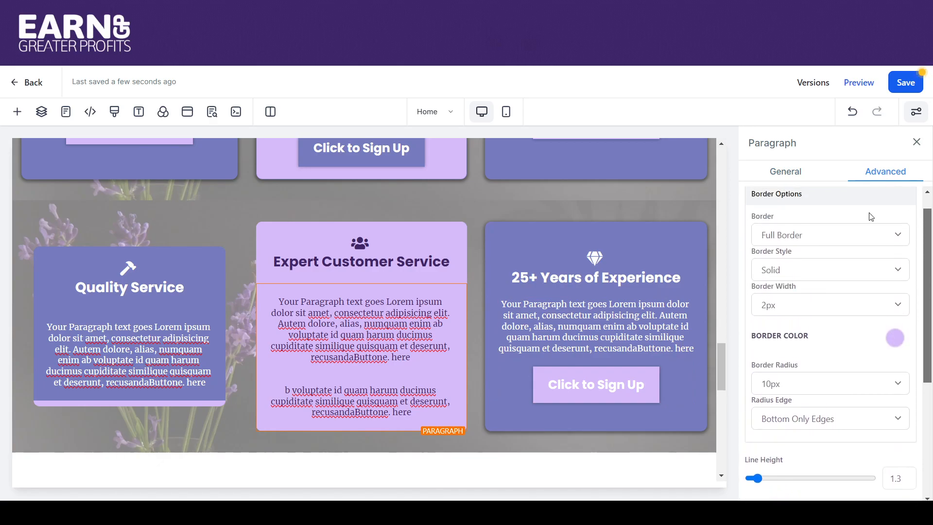
left_click(864, 236)
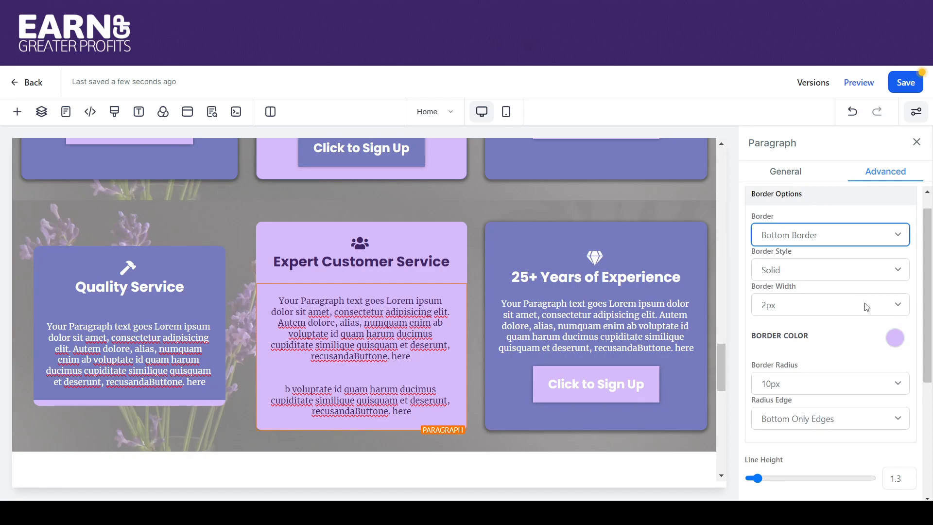
left_click(896, 337)
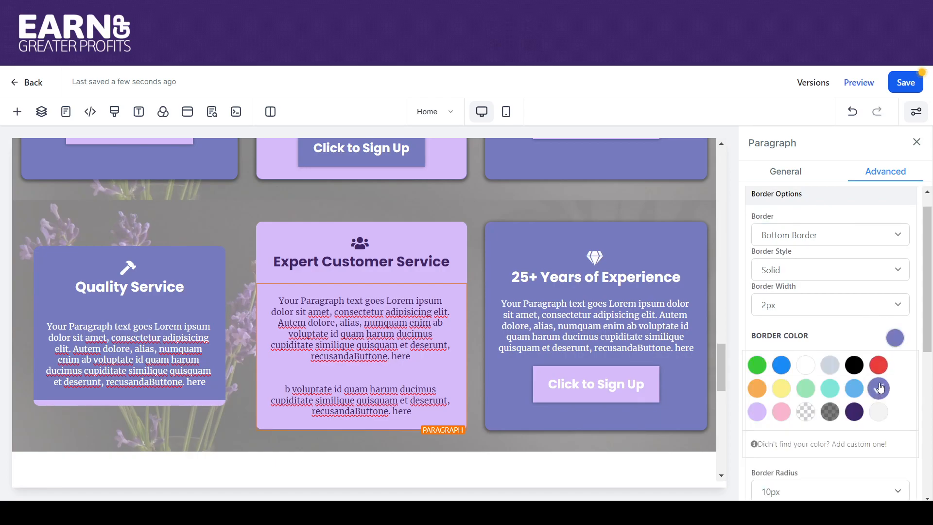
left_click(897, 303)
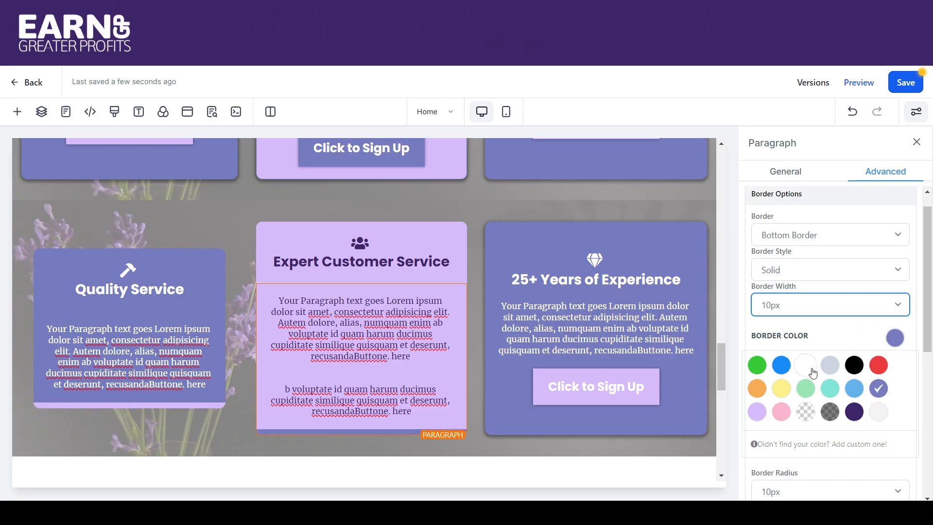
- Duplicate the "Quality Service" column and delete the "25+ Years of Experience" column
left_click(700, 326)
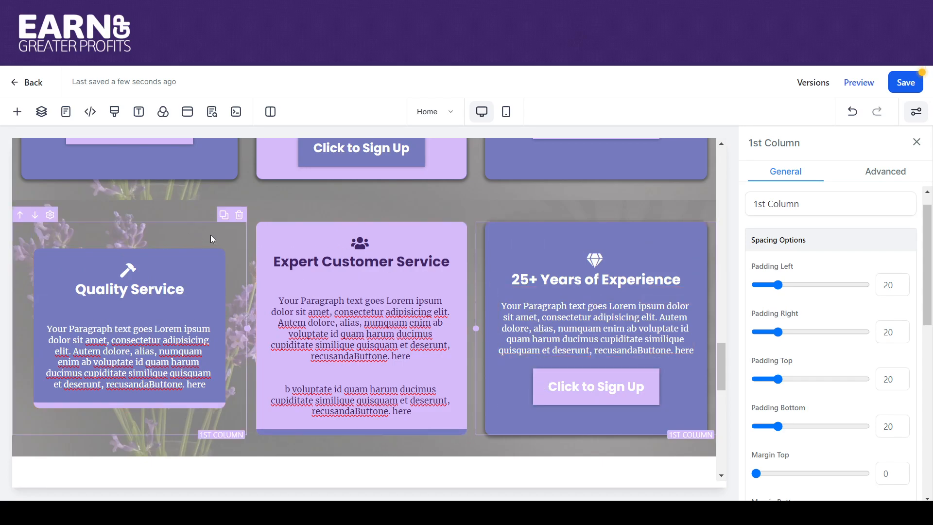
left_click(224, 215)
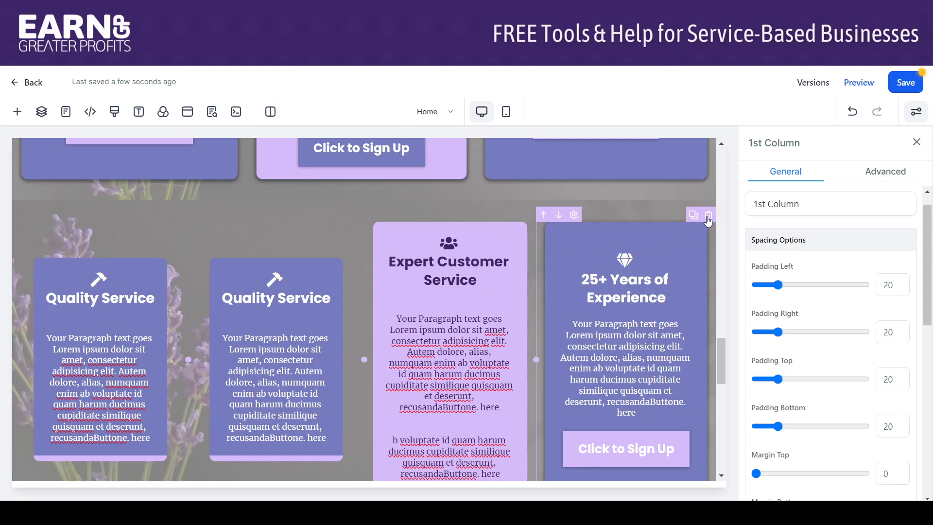
left_click(708, 217)
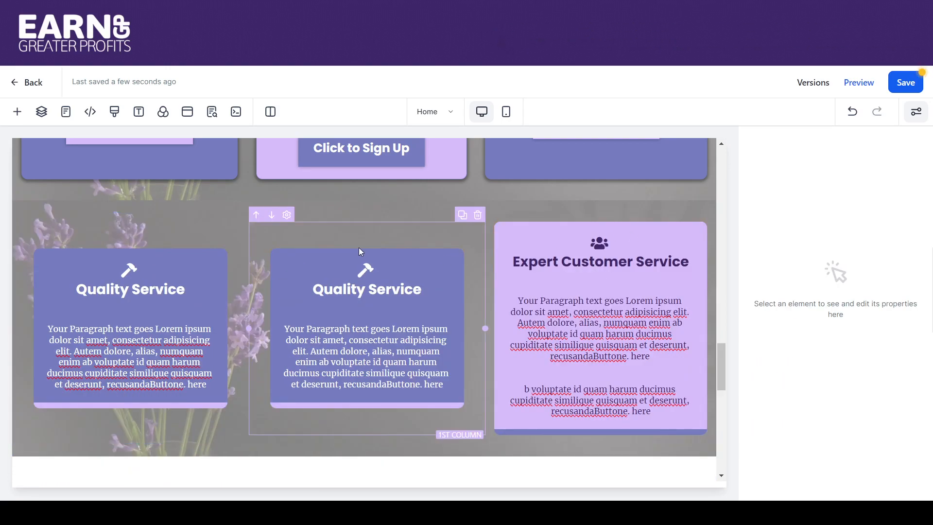